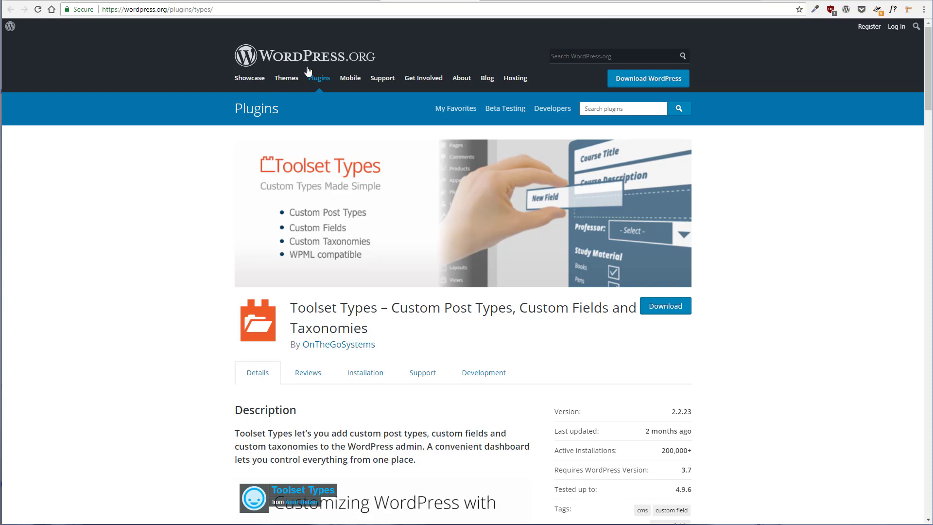
Browse each tab of the Basic WordPress Custom Post Type Generator and its generated code output
left_click(499, 0)
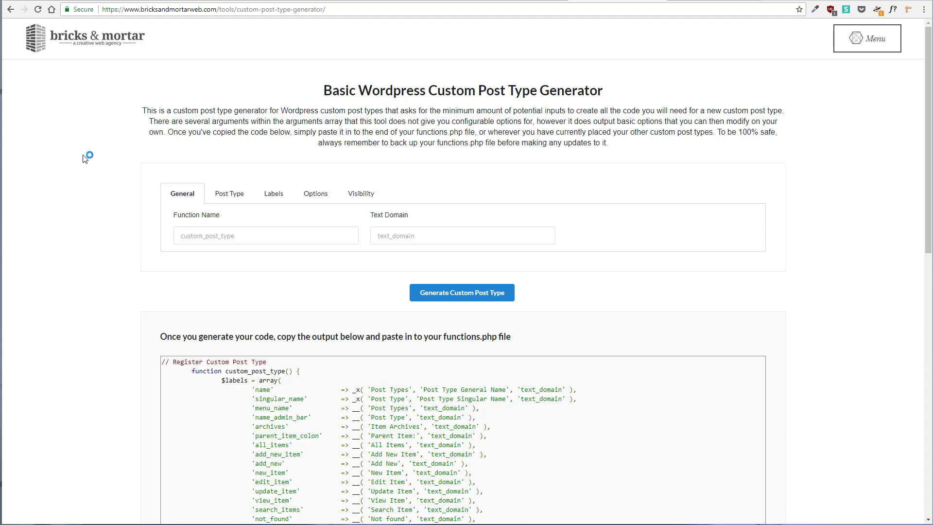
left_click(230, 193)
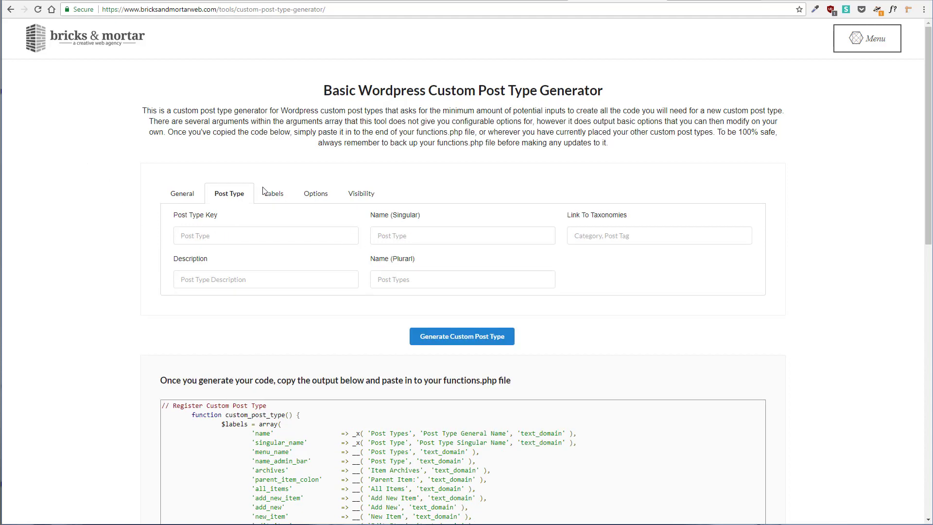
left_click(273, 194)
left_click(315, 195)
left_click(357, 195)
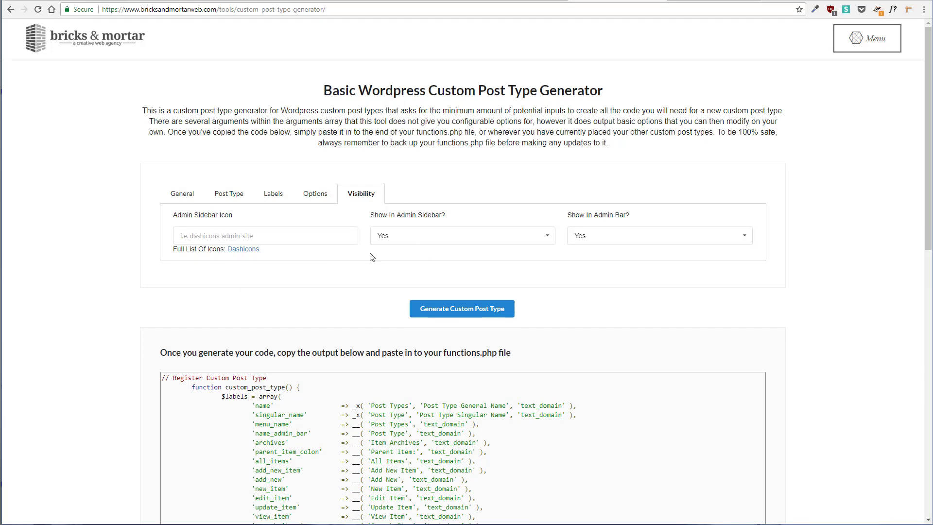
scroll(298, 364, "down", 4)
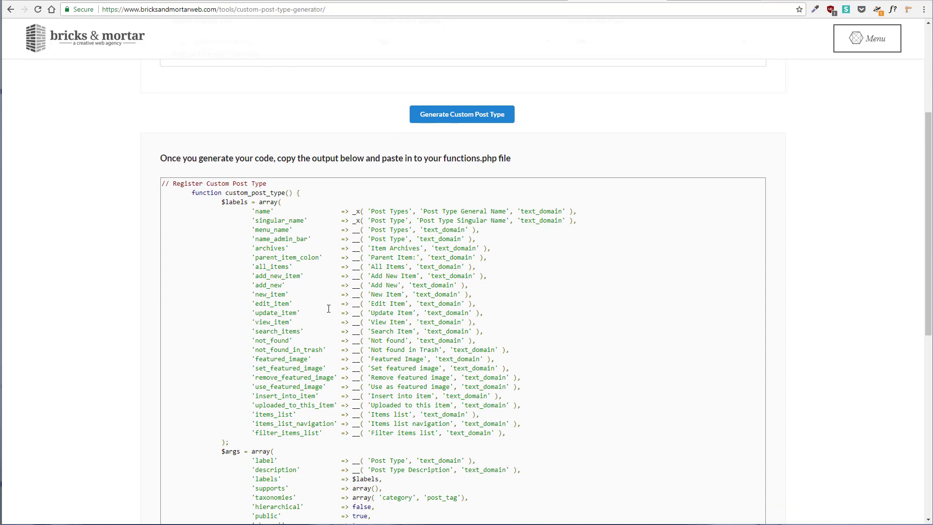
scroll(329, 308, "up", 4)
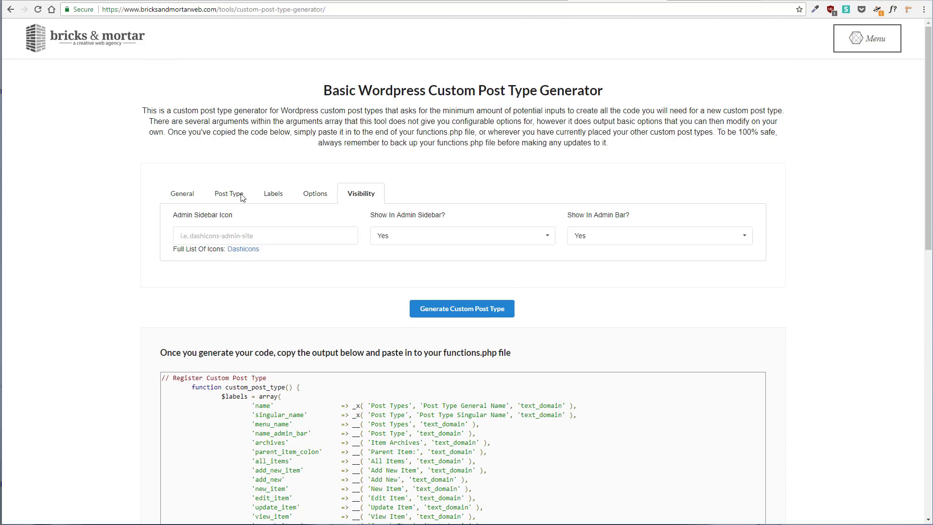
left_click(229, 194)
left_click(273, 193)
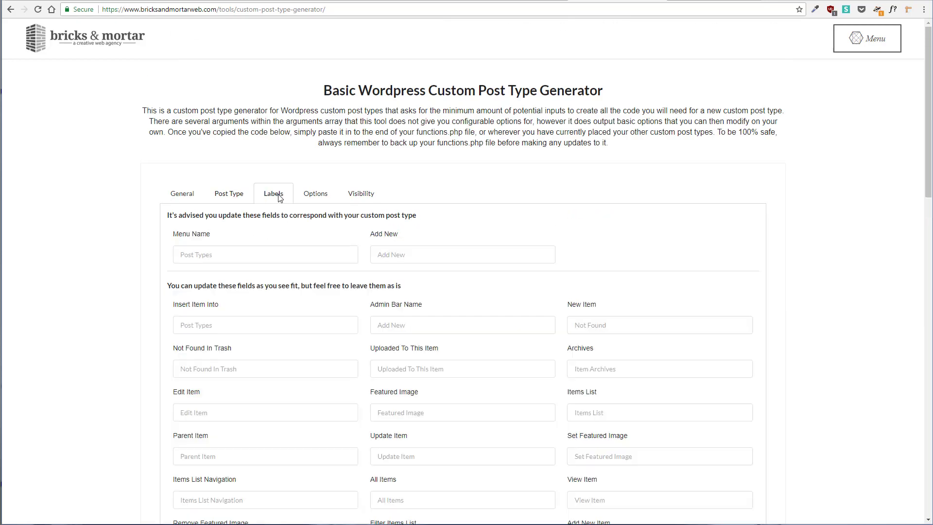
left_click(316, 194)
left_click(371, 195)
left_click(179, 196)
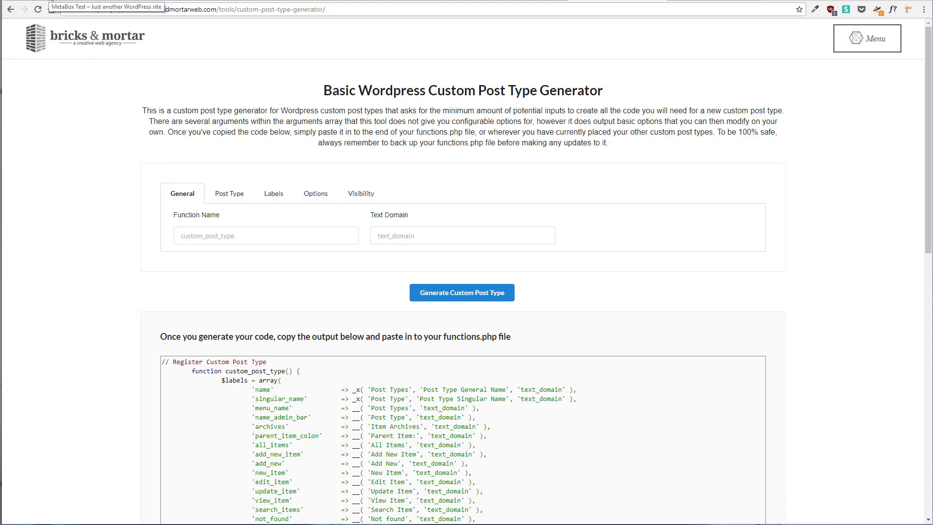
Review the plugin download list on the Meta Box account page
left_click(124, 1)
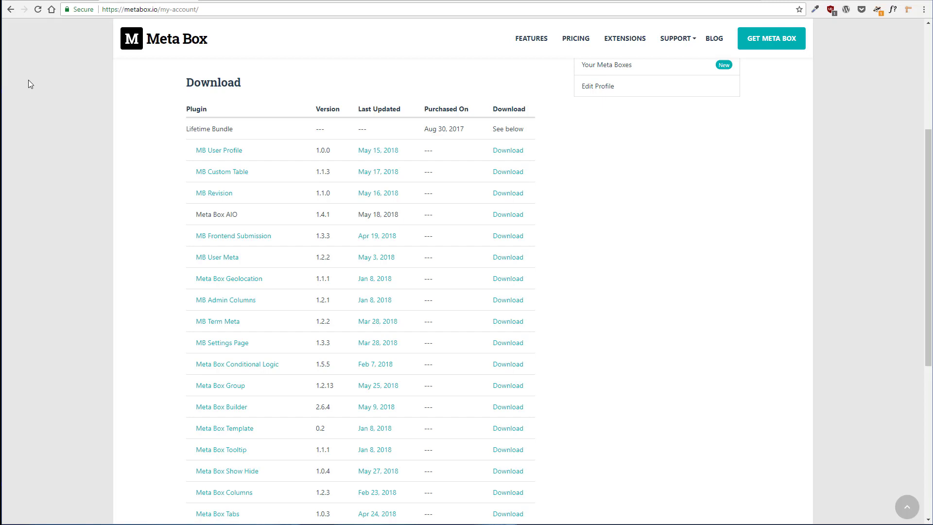
scroll(61, 154, "down", 3)
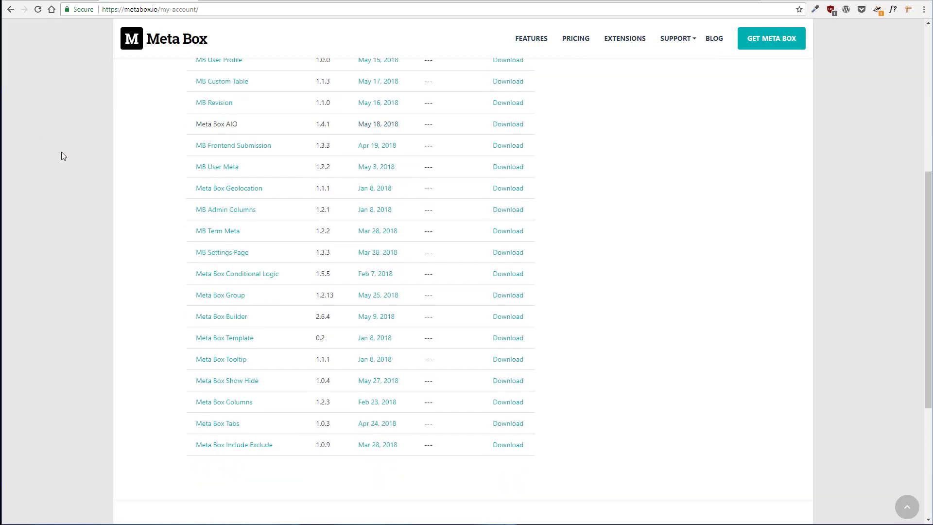
scroll(62, 153, "up", 2)
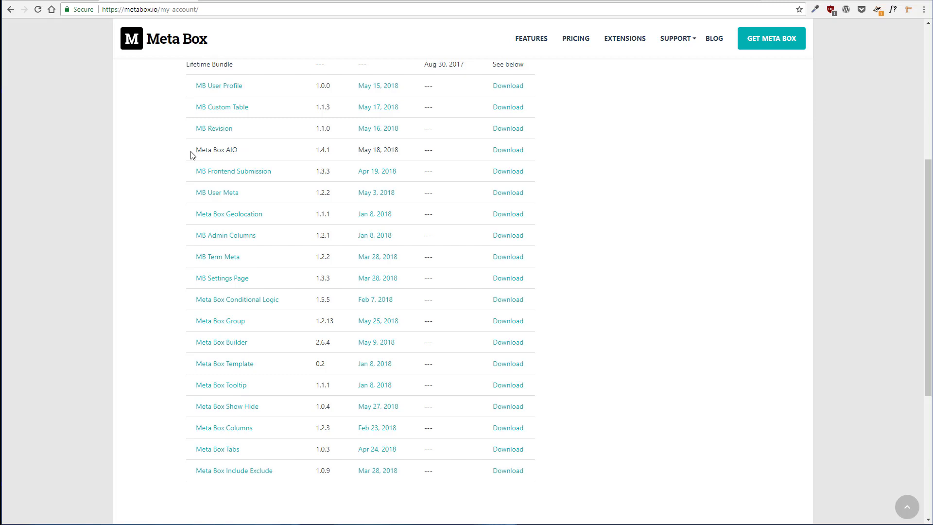
Browse the WordPress.org plugin search results for metabox.io
left_click(238, 1)
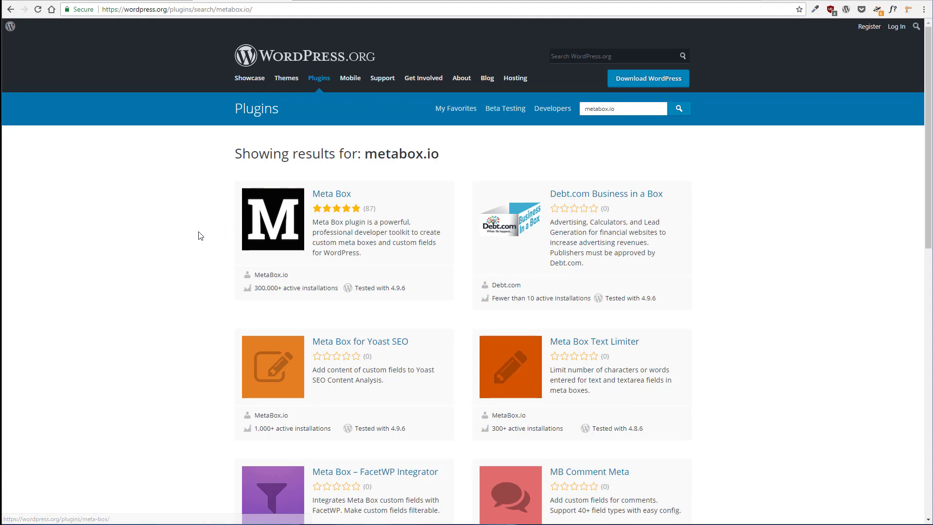
scroll(197, 233, "down", 1)
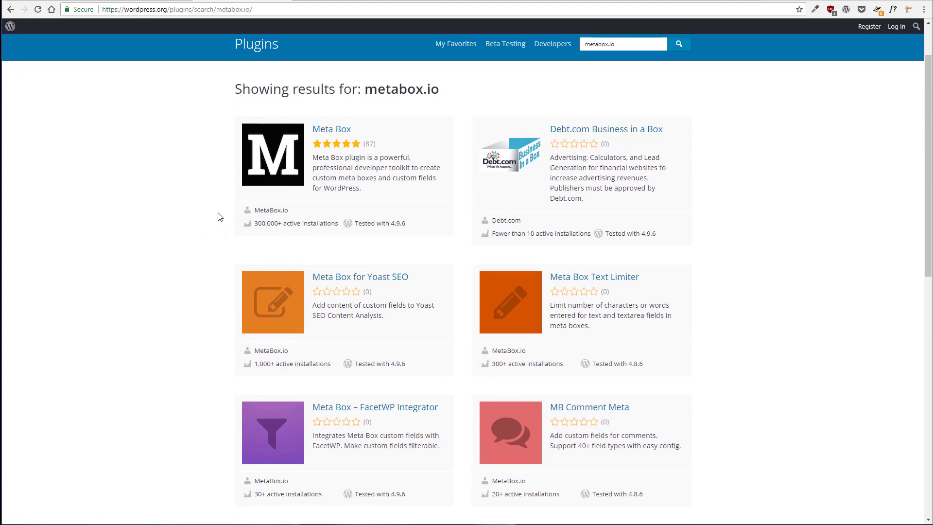
scroll(219, 216, "down", 1)
scroll(220, 216, "up", 1)
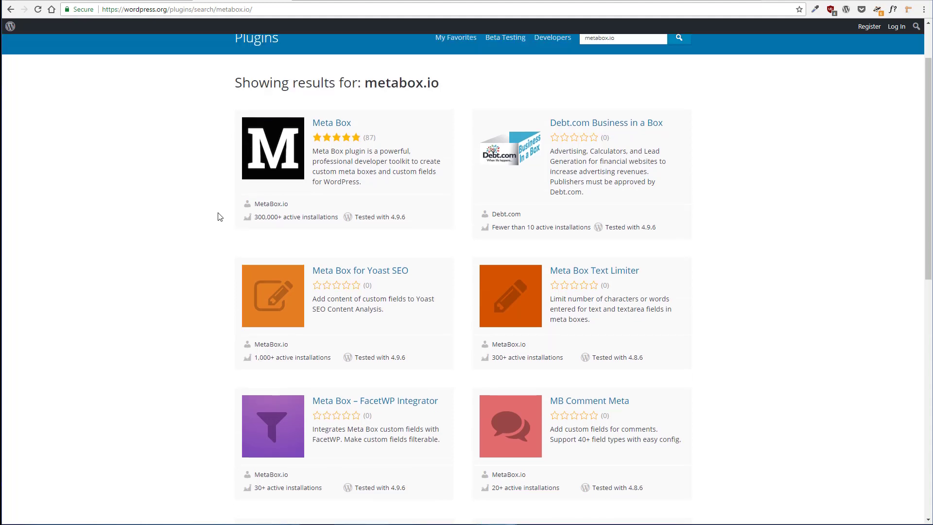
scroll(220, 216, "down", 1)
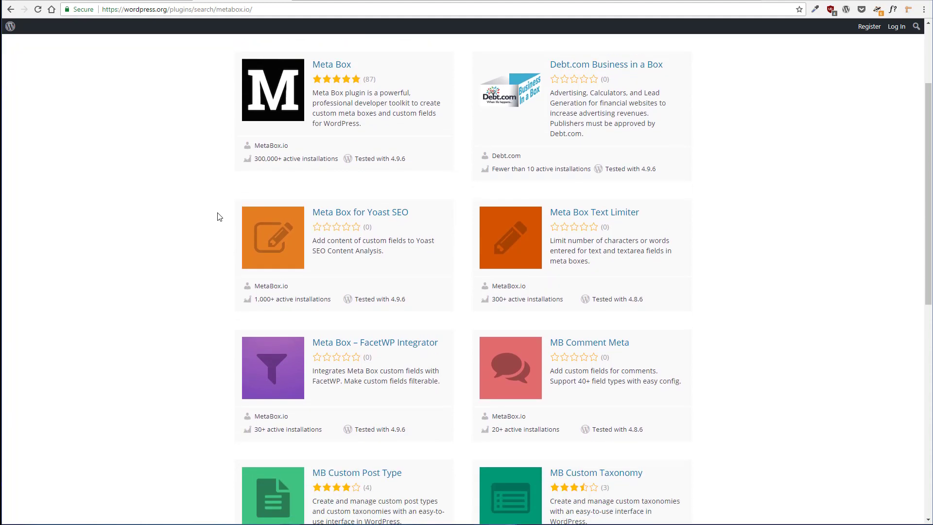
scroll(210, 180, "down", 1)
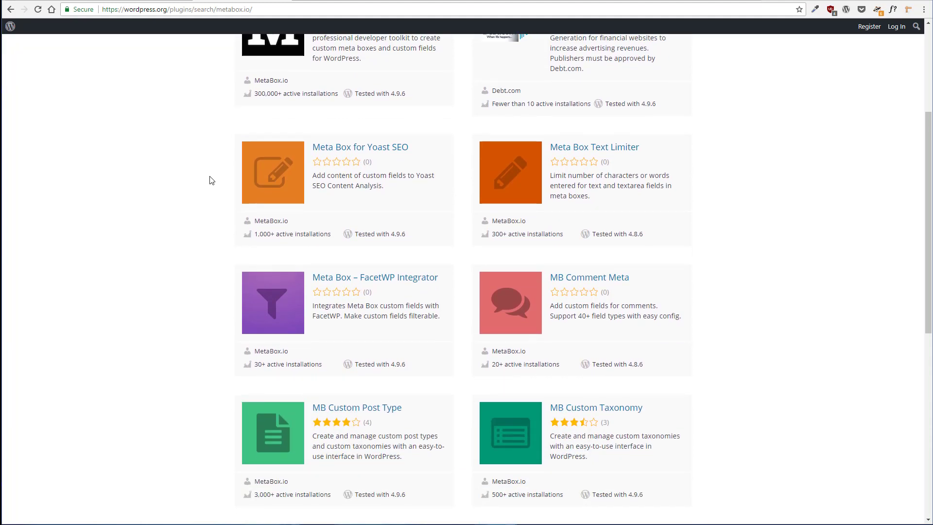
scroll(210, 180, "up", 1)
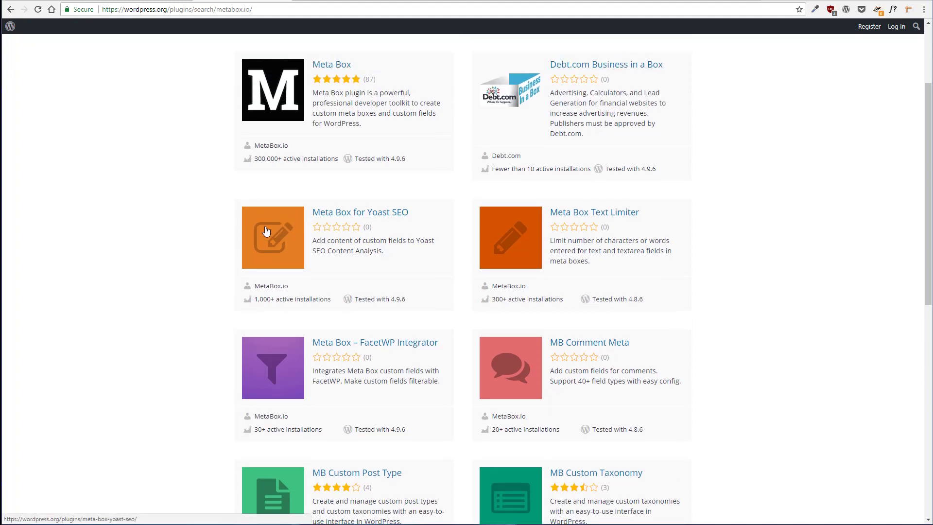
scroll(266, 231, "down", 1)
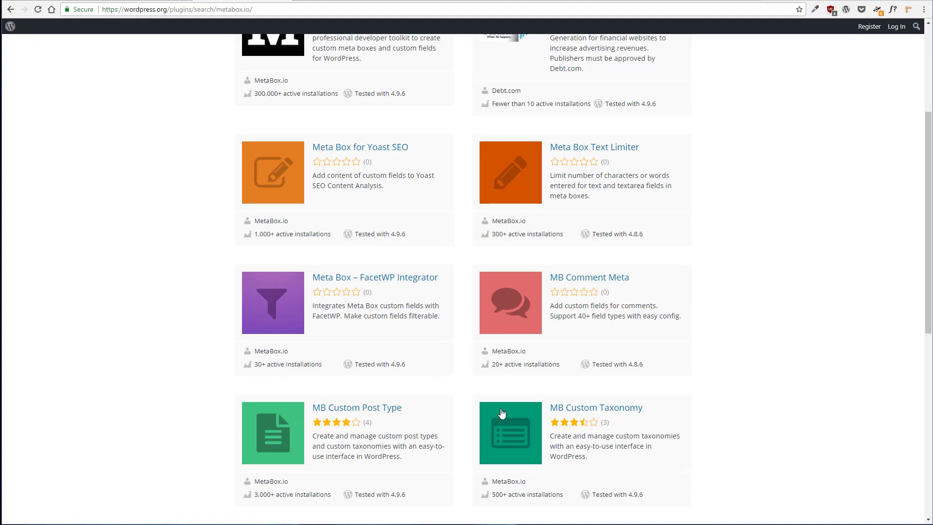
scroll(503, 409, "down", 3)
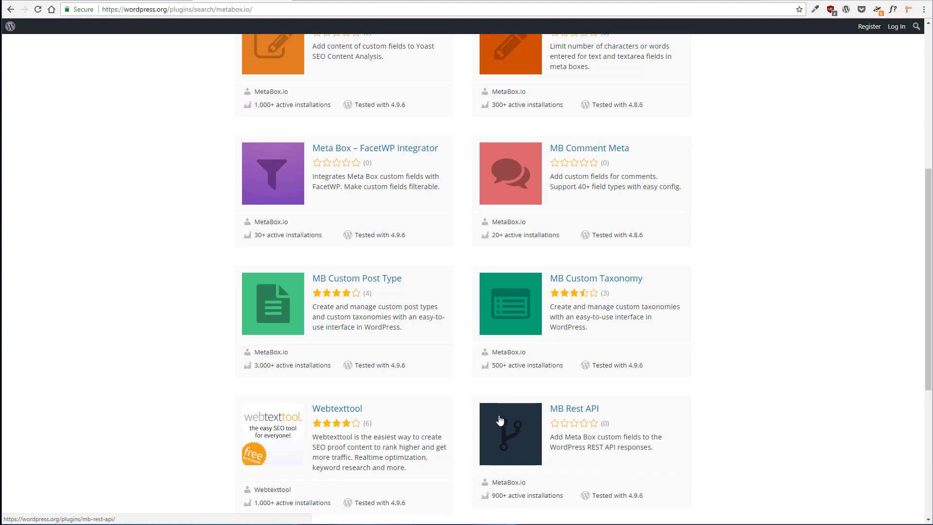
scroll(500, 423, "up", 5)
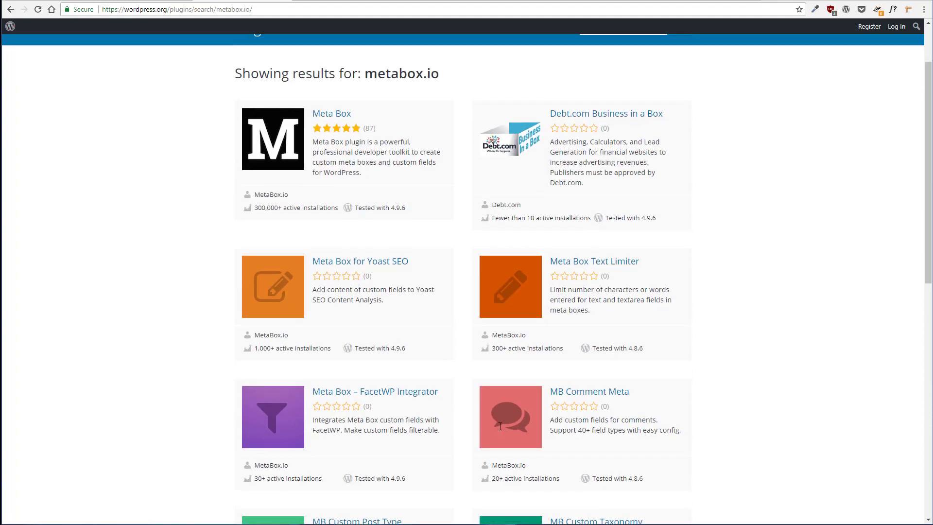
scroll(500, 426, "up", 1)
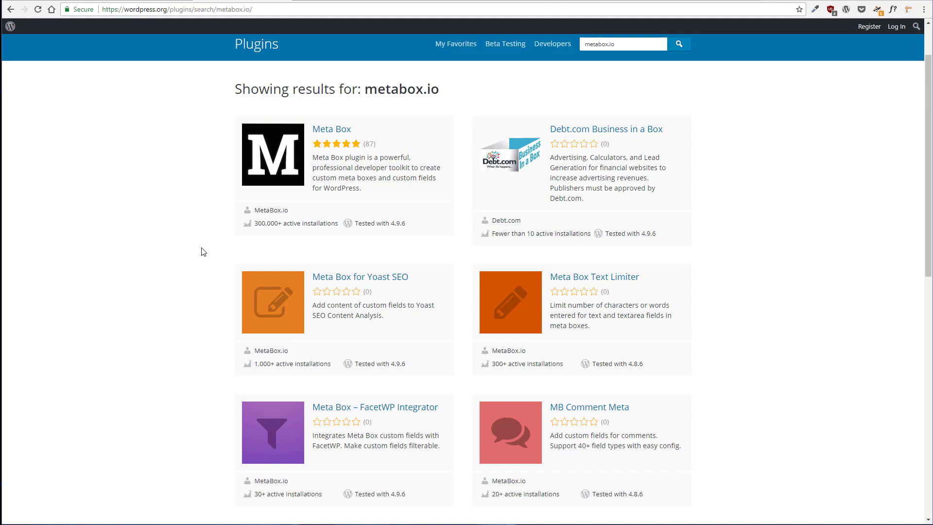
scroll(203, 252, "up", 2)
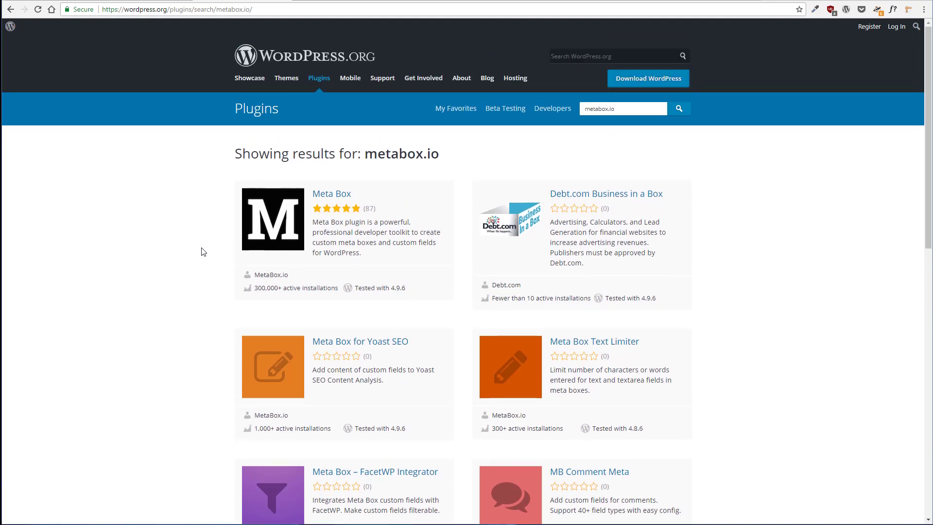
Upload the meta-box-aio.zip plugin file to the MetaBox Test site, install it and activate it
left_click(60, 0)
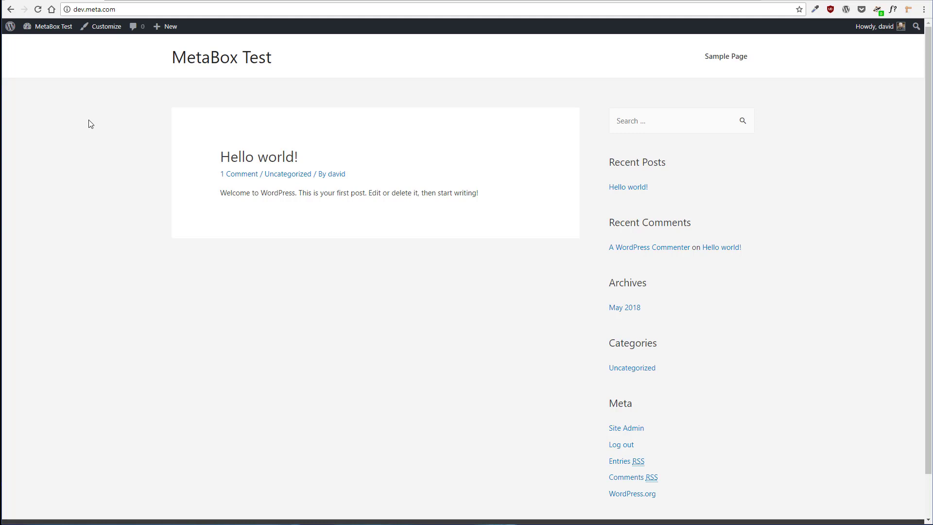
mouse_move(53, 29)
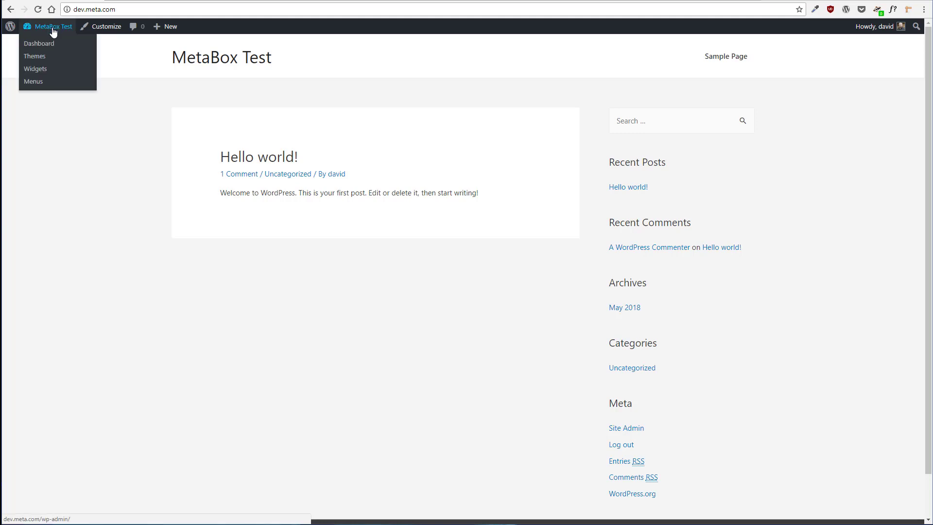
left_click(42, 42)
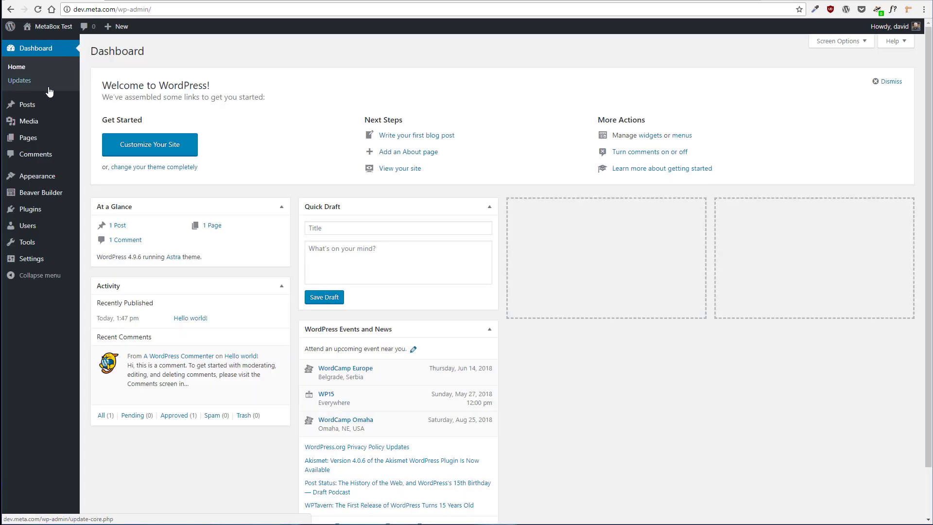
left_click(35, 210)
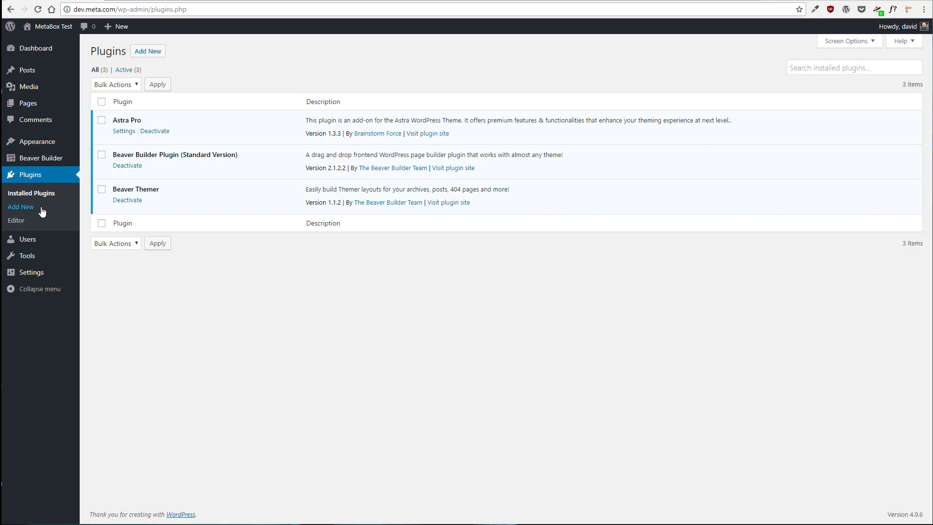
left_click(23, 208)
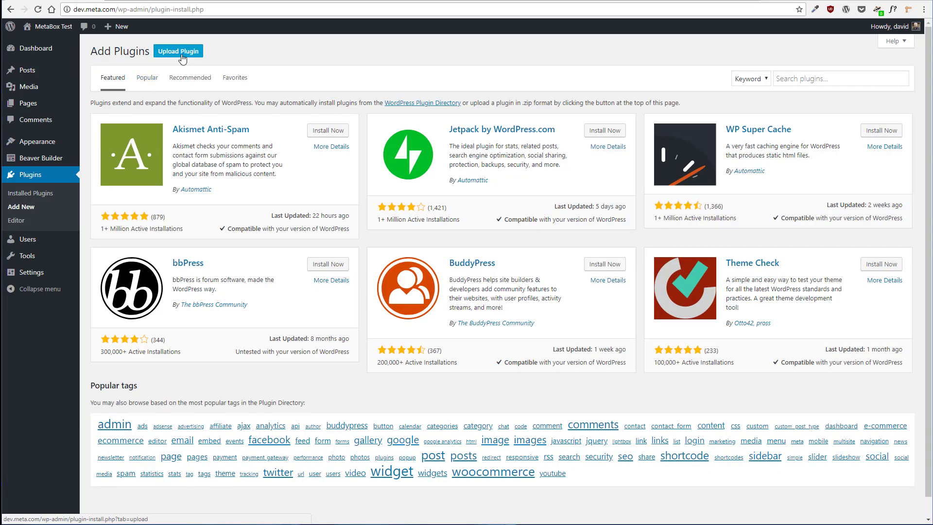
left_click(184, 56)
left_click(427, 138)
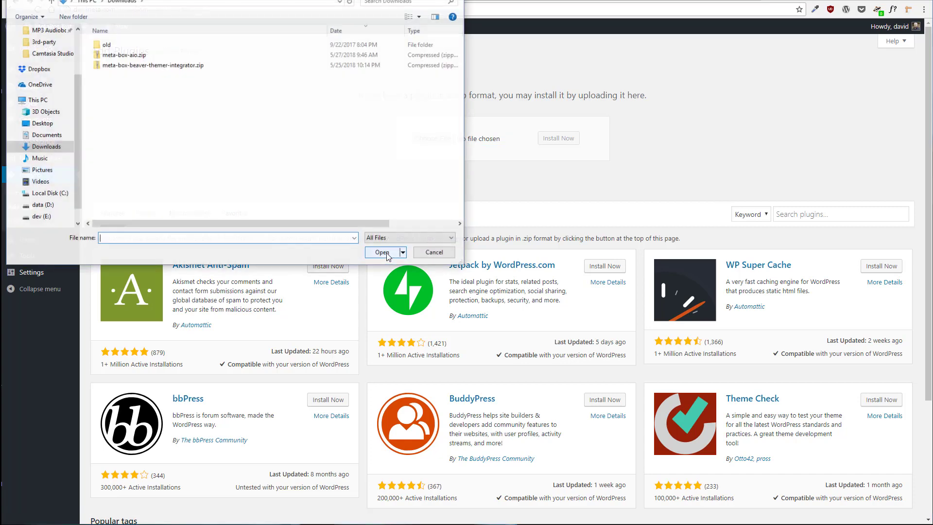
left_click(135, 57)
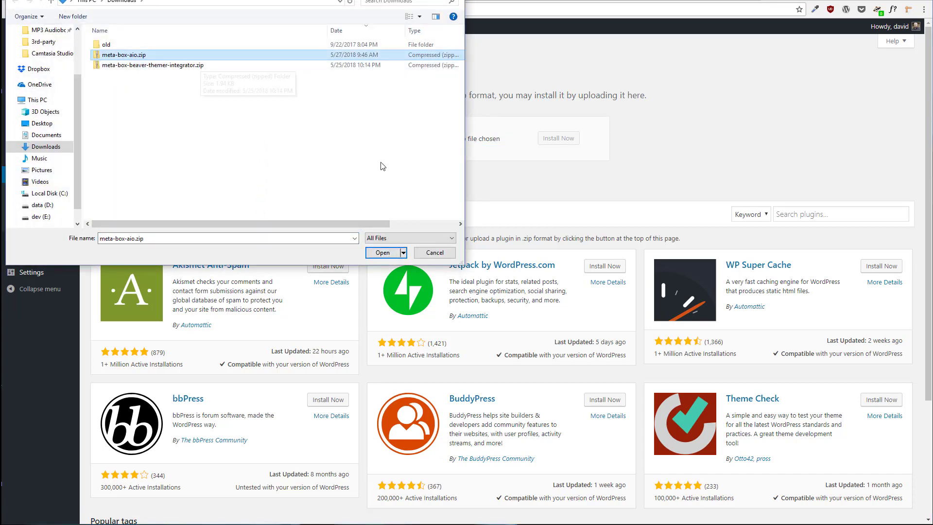
left_click(383, 253)
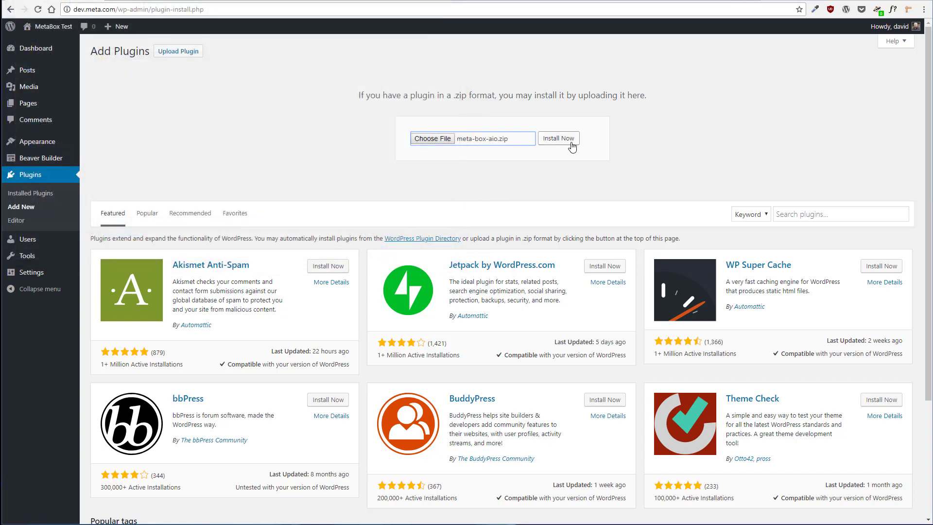
left_click(568, 143)
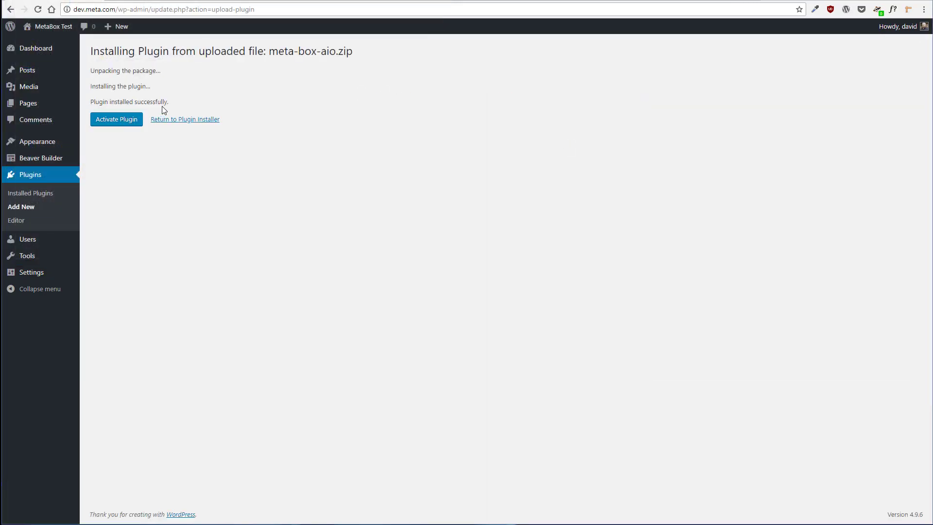
left_click(131, 120)
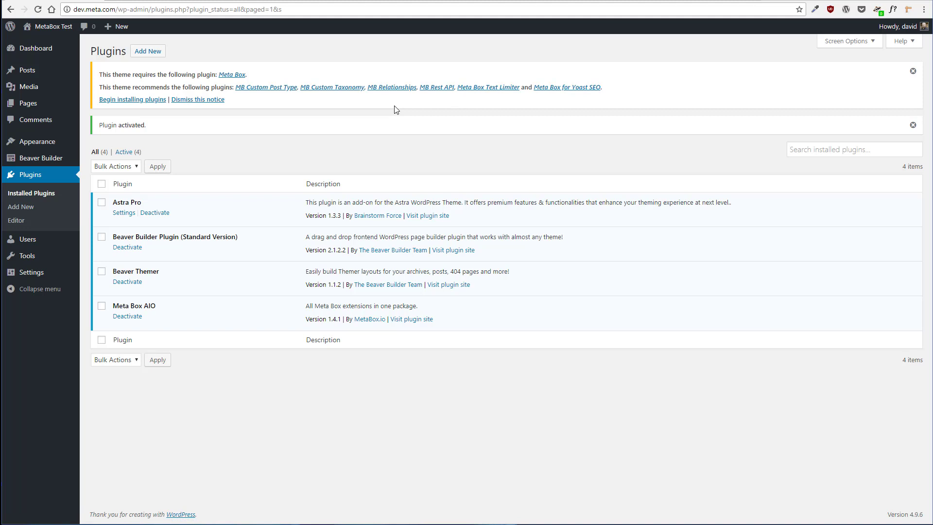
Bulk install all seven required and recommended Meta Box plugins listed by the theme
left_click(144, 102)
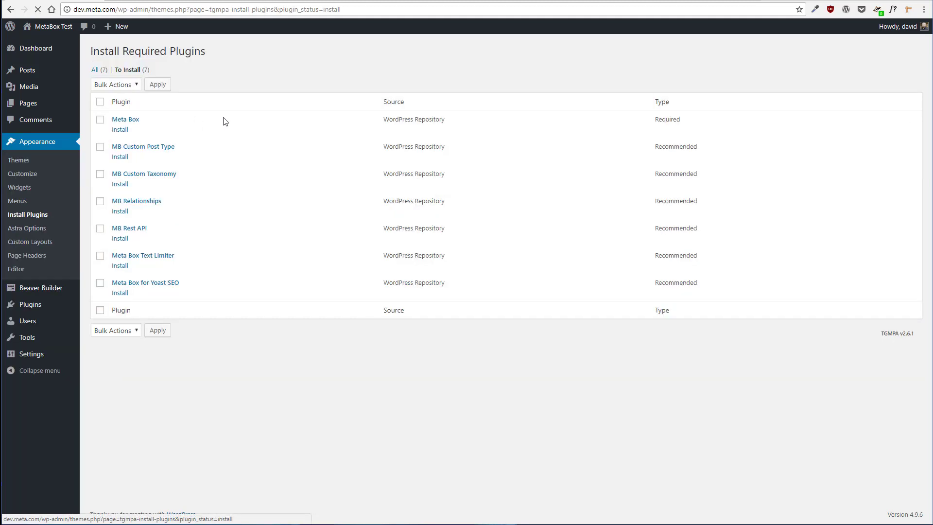
left_click(100, 103)
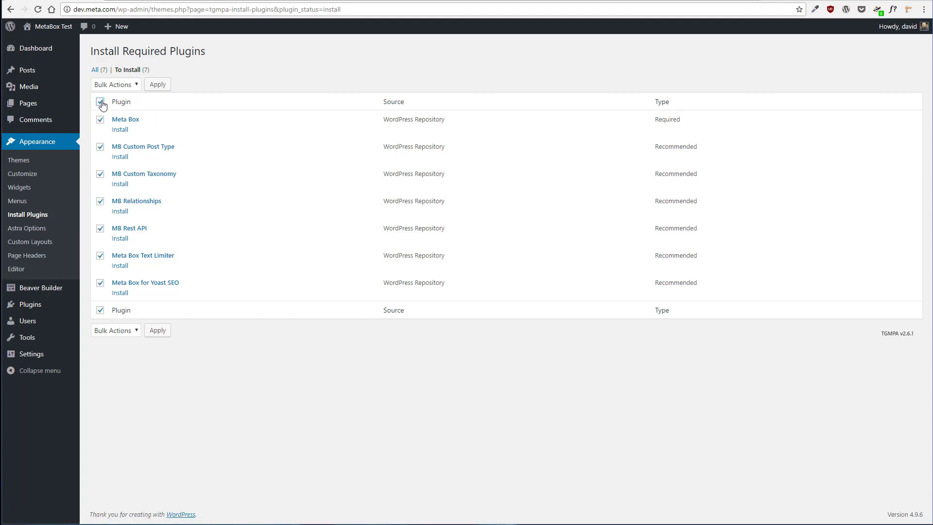
left_click(138, 85)
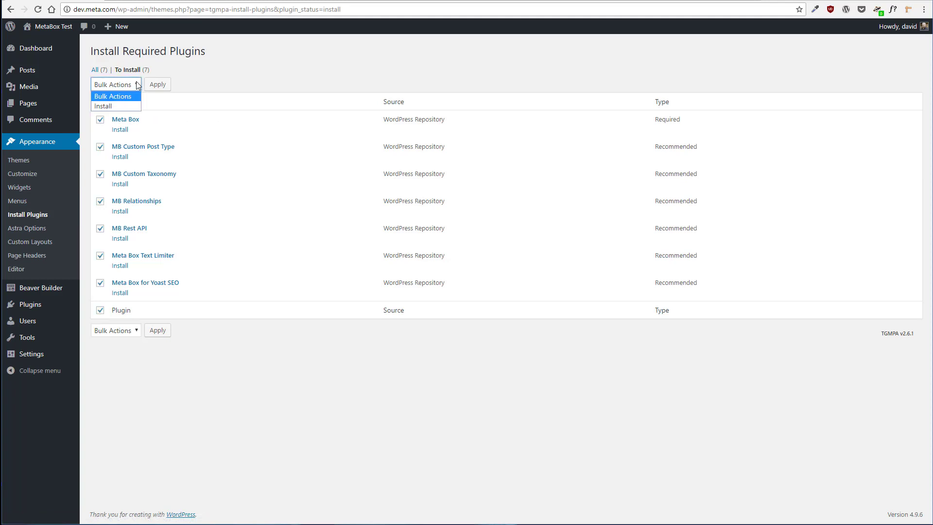
left_click(117, 108)
left_click(165, 83)
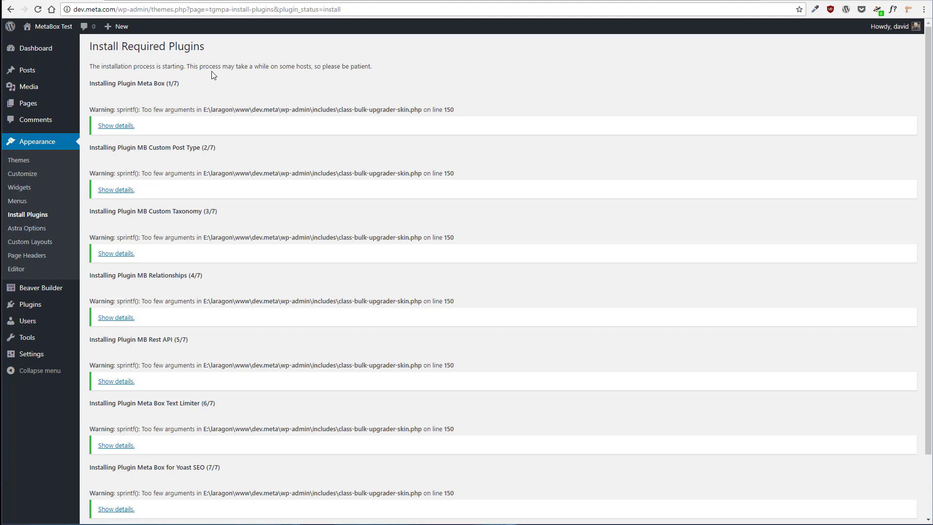
scroll(253, 140, "down", 2)
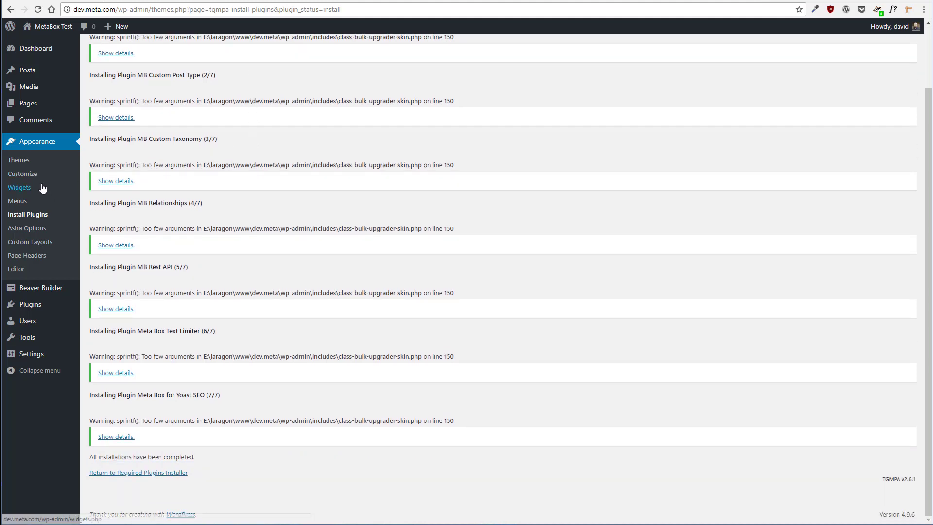
Bulk activate the inactive MB and Meta Box plugins on the installed plugins list
left_click(26, 305)
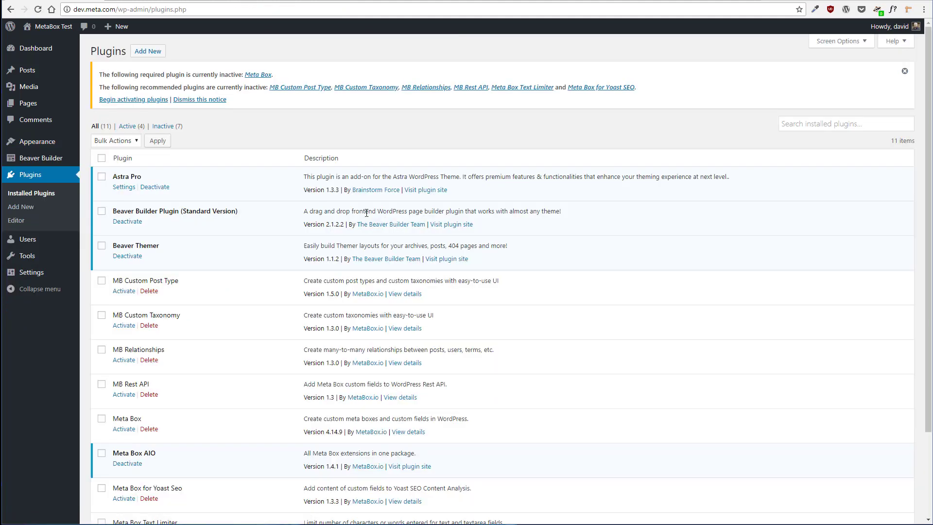
scroll(238, 232, "down", 3)
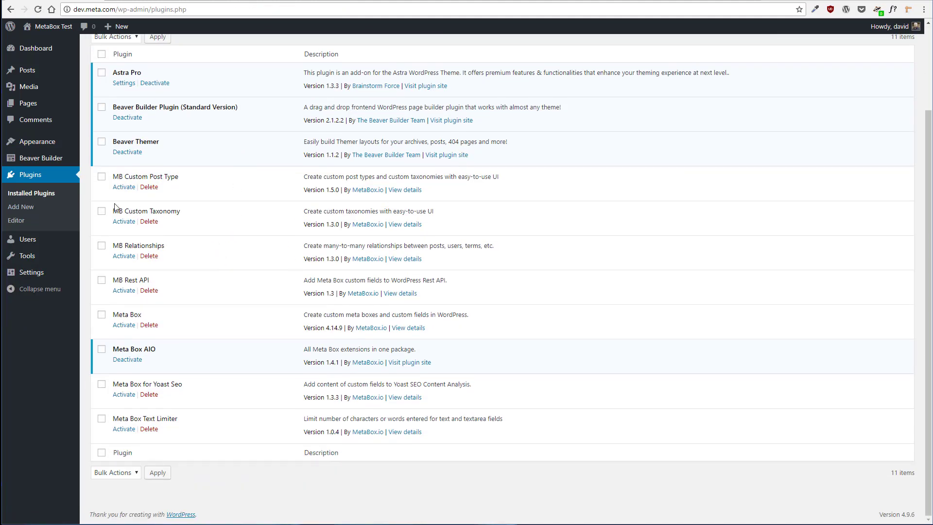
left_click(103, 178)
left_click(102, 213)
left_click(102, 246)
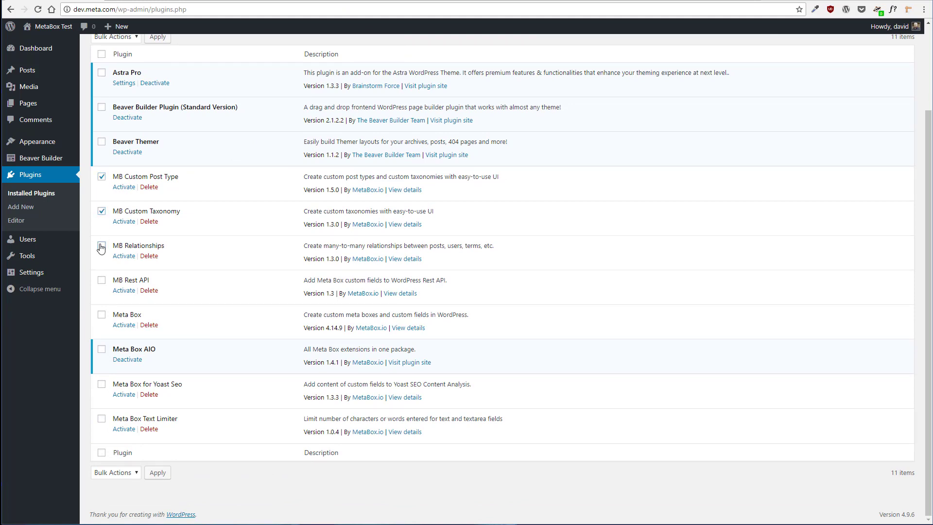
left_click(102, 280)
left_click(102, 315)
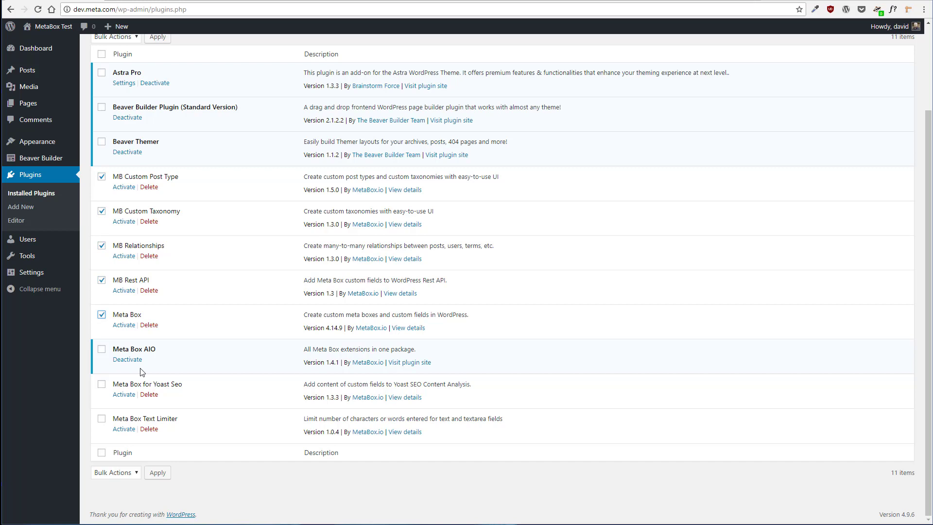
left_click(102, 385)
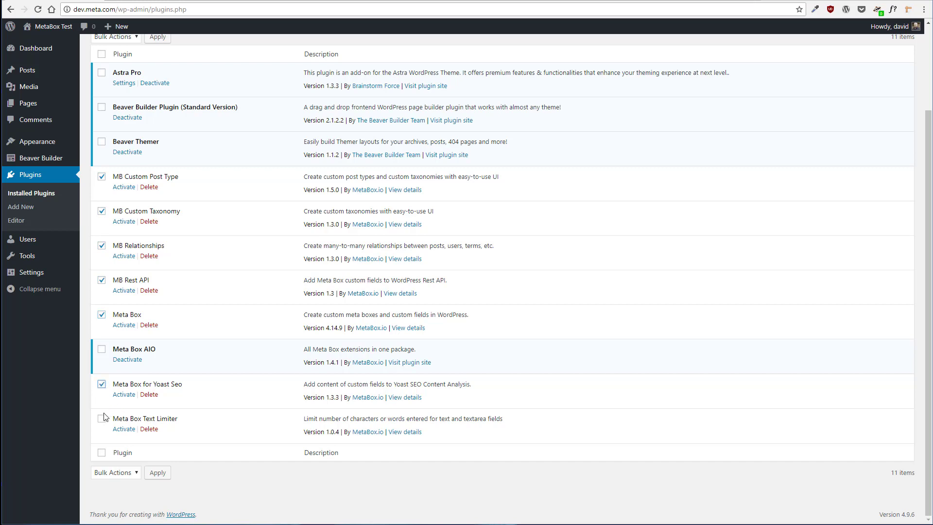
left_click(124, 476)
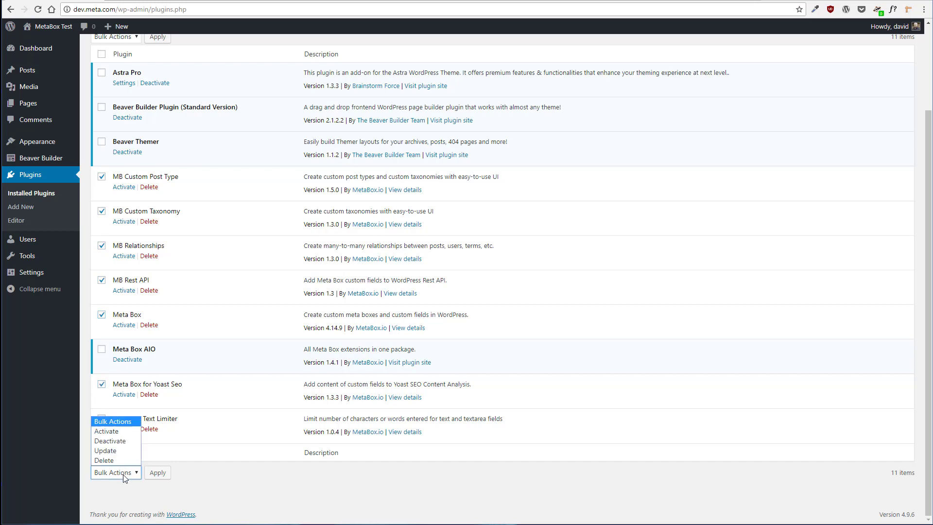
left_click(119, 431)
left_click(156, 473)
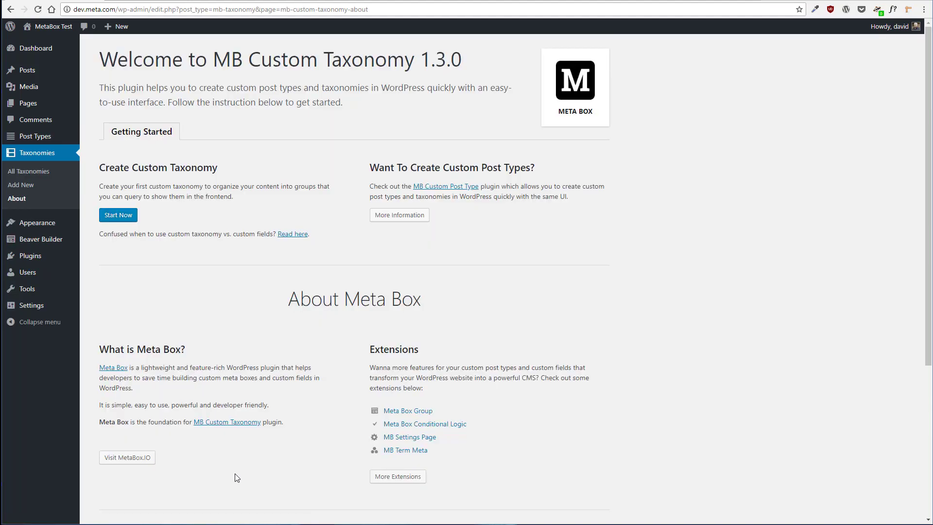
Open the Meta Box AIO settings page
scroll(226, 461, "down", 5)
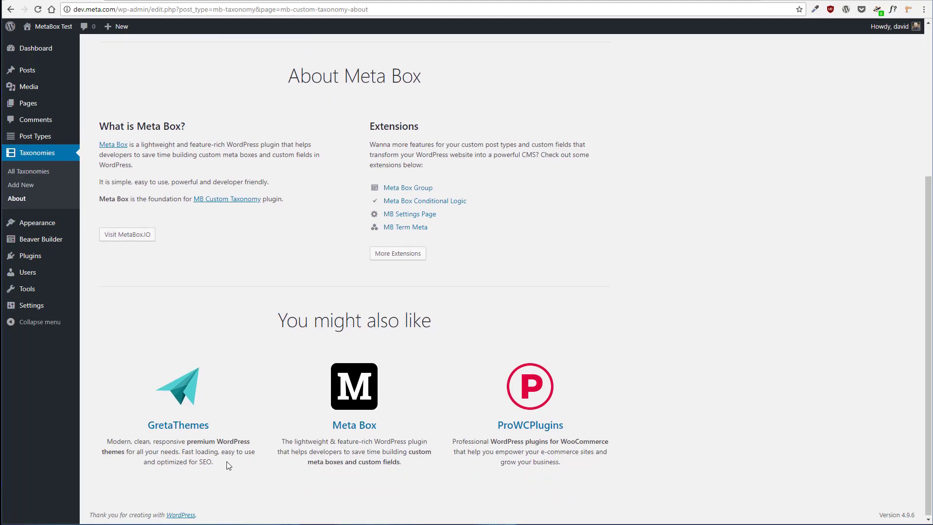
scroll(231, 461, "up", 5)
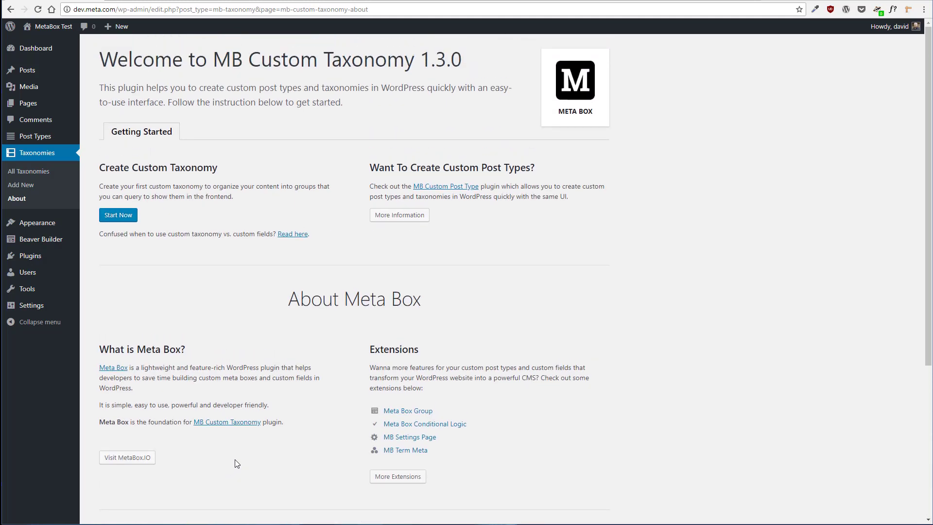
left_click(37, 261)
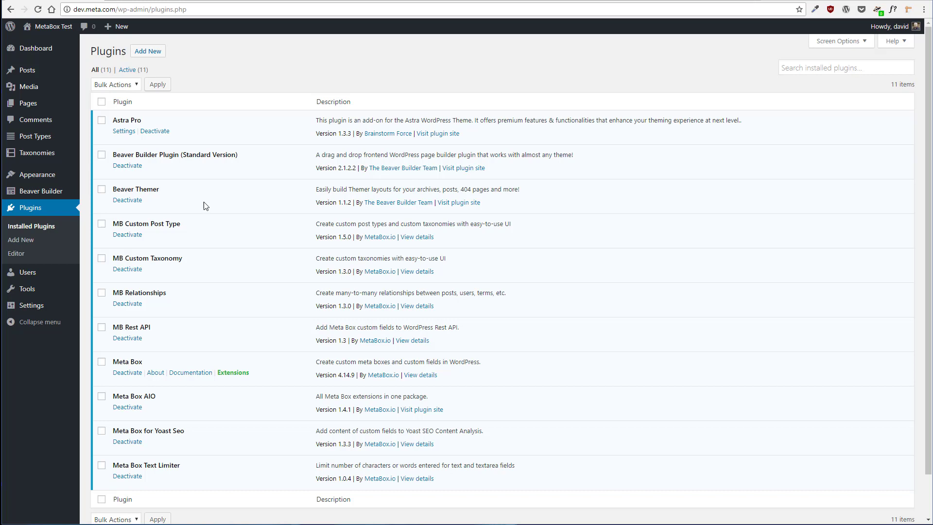
mouse_move(31, 144)
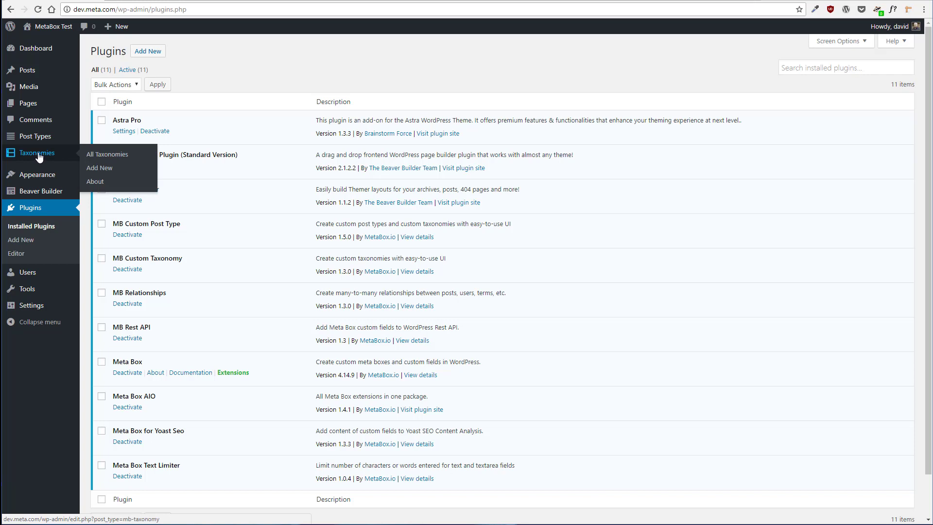
mouse_move(28, 307)
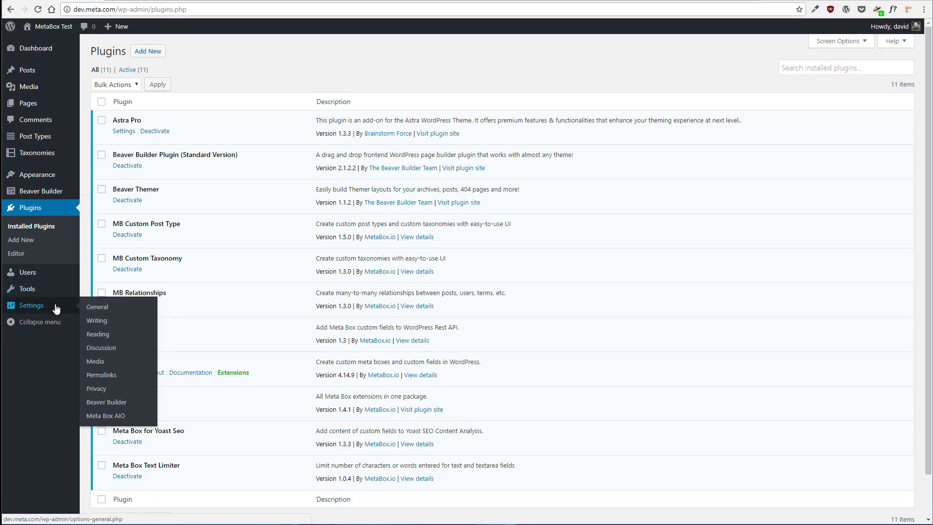
left_click(102, 416)
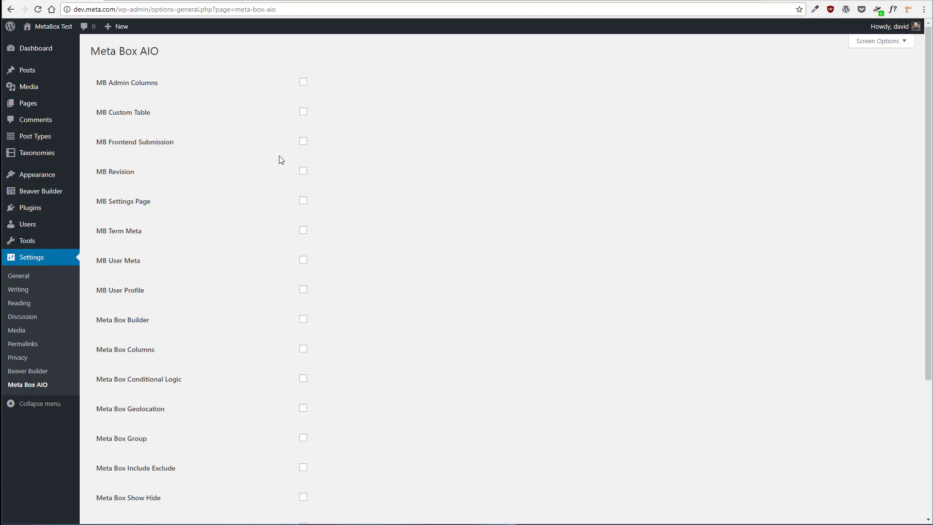
Enable MB Revision, MB Admin Columns, MB Term Meta, Meta Box Builder, Columns, Group, Template and Updater extensions and save
left_click(302, 173)
left_click(308, 84)
scroll(236, 213, "down", 1)
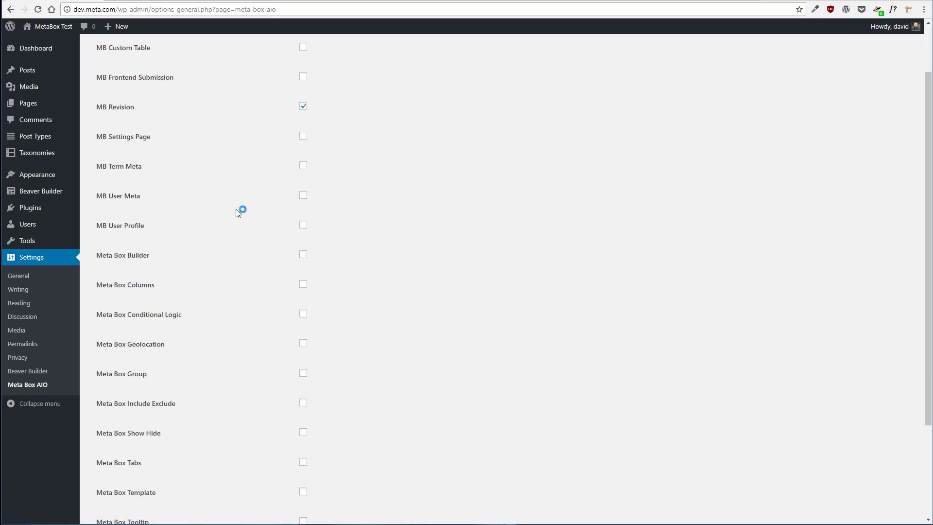
left_click(136, 167)
scroll(173, 190, "down", 2)
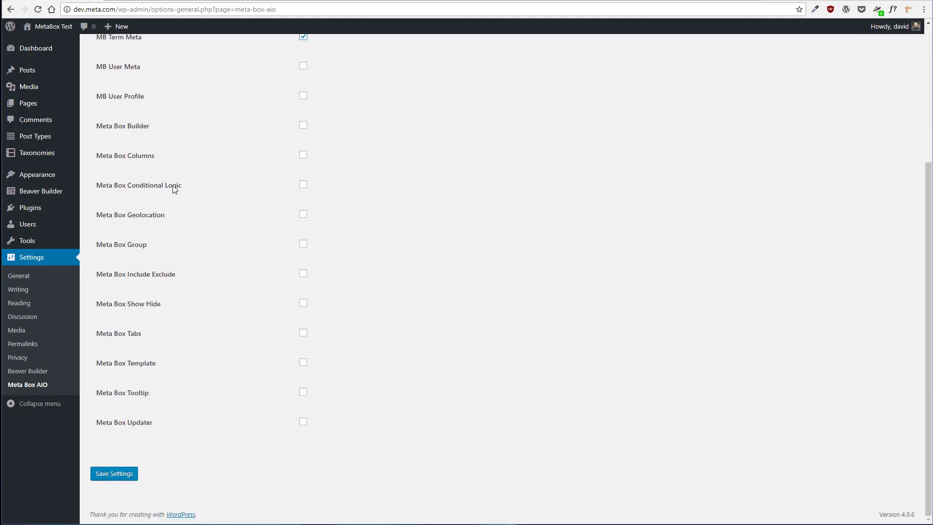
left_click(304, 128)
left_click(303, 155)
left_click(303, 244)
left_click(307, 369)
left_click(305, 425)
left_click(123, 475)
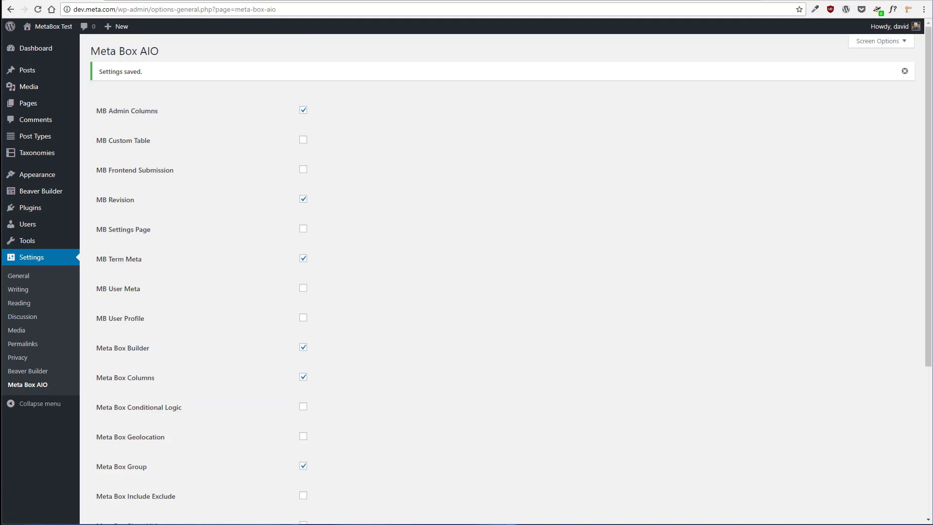
Read the MB Revision extension documentation on the Meta Box docs site
left_click(152, 1)
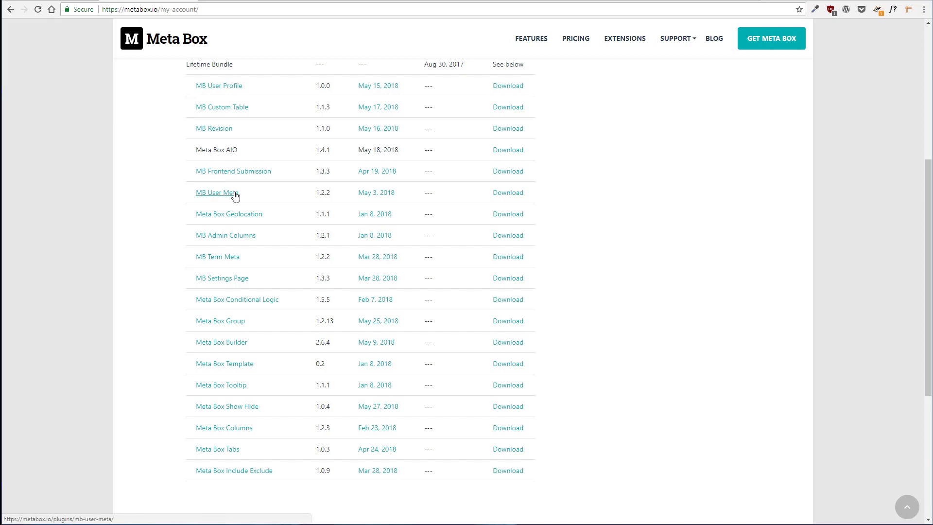
mouse_move(686, 43)
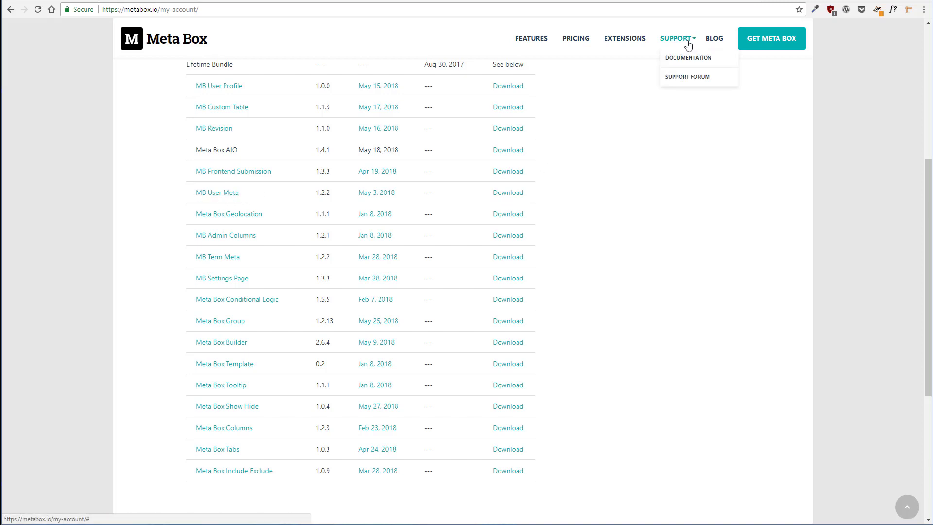
left_click(679, 62)
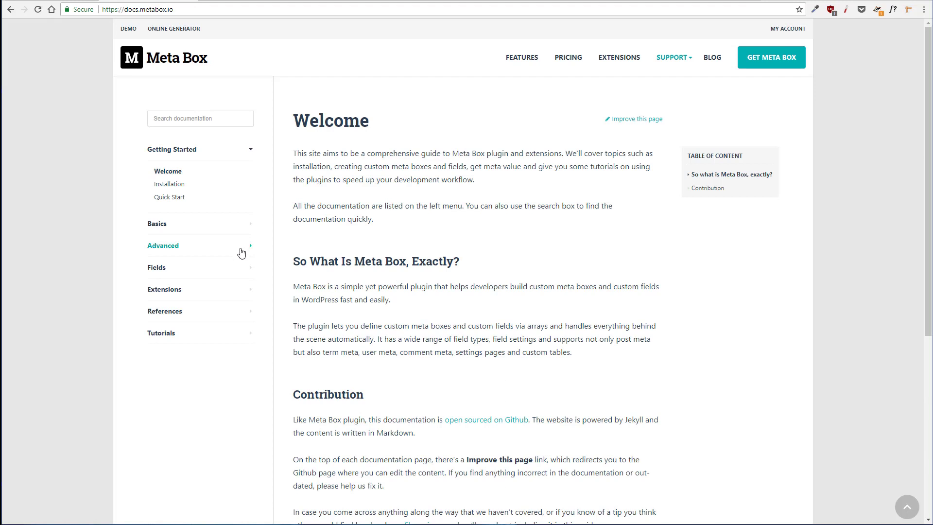
left_click(174, 291)
scroll(144, 288, "down", 1)
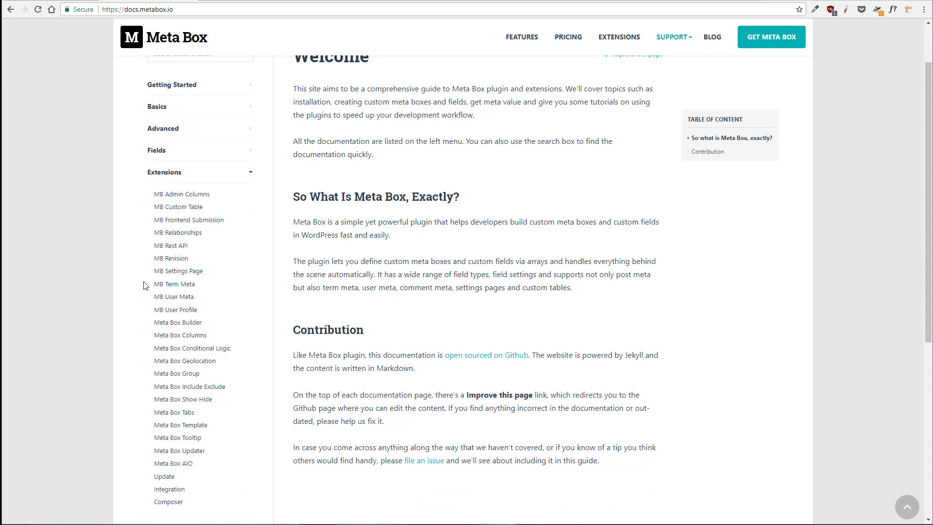
scroll(144, 286, "down", 1)
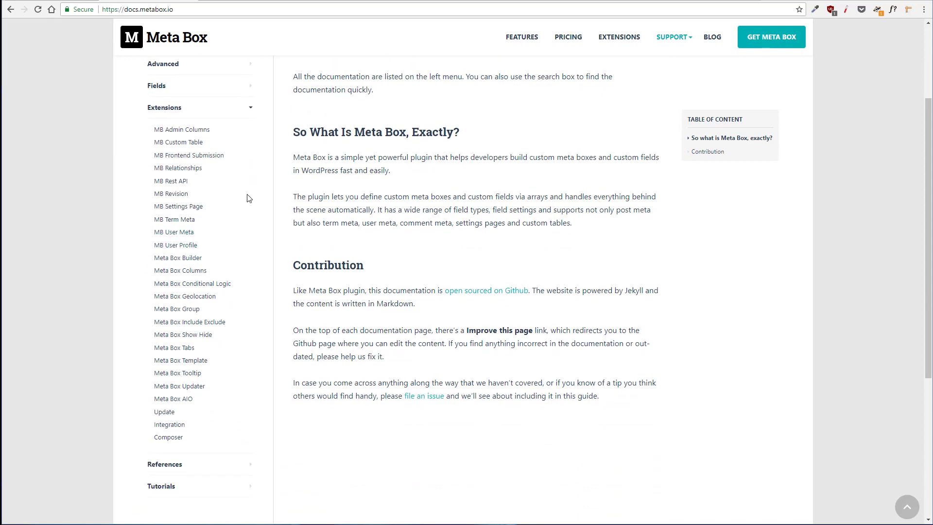
left_click(177, 195)
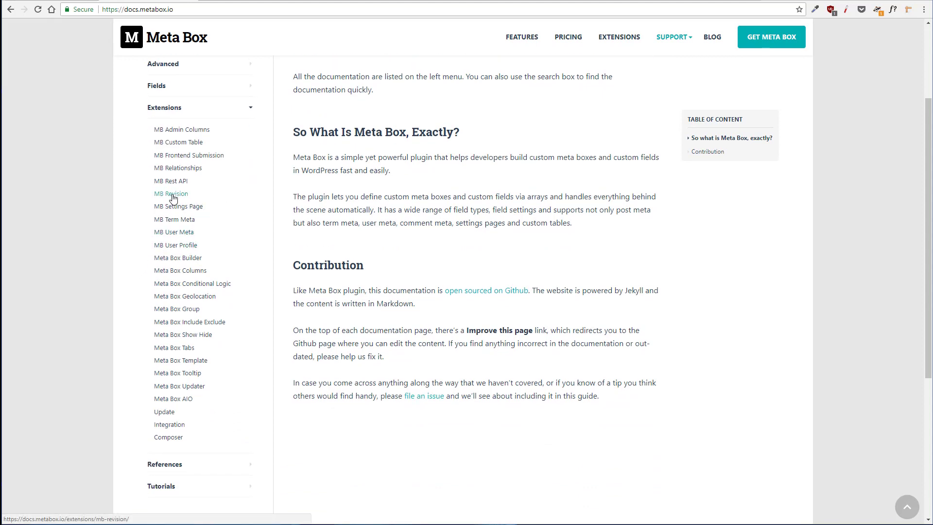
scroll(262, 195, "down", 1)
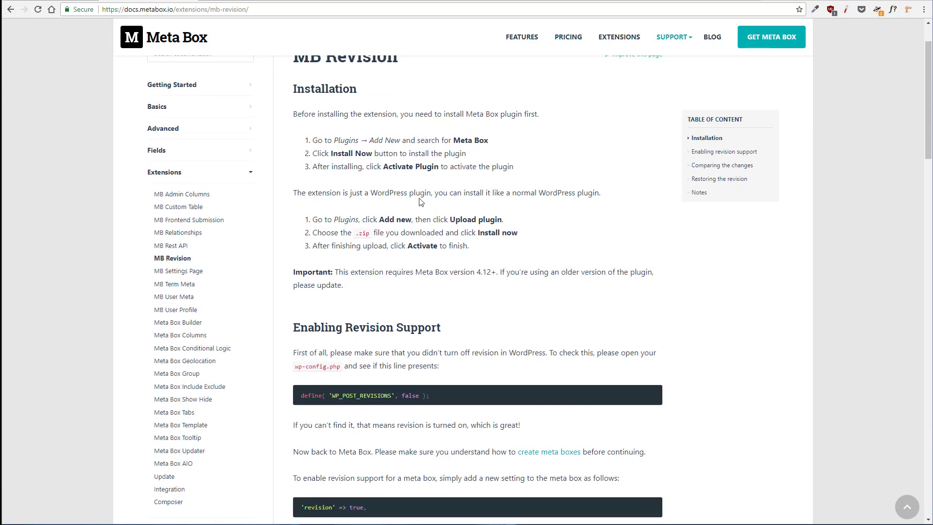
scroll(347, 185, "down", 2)
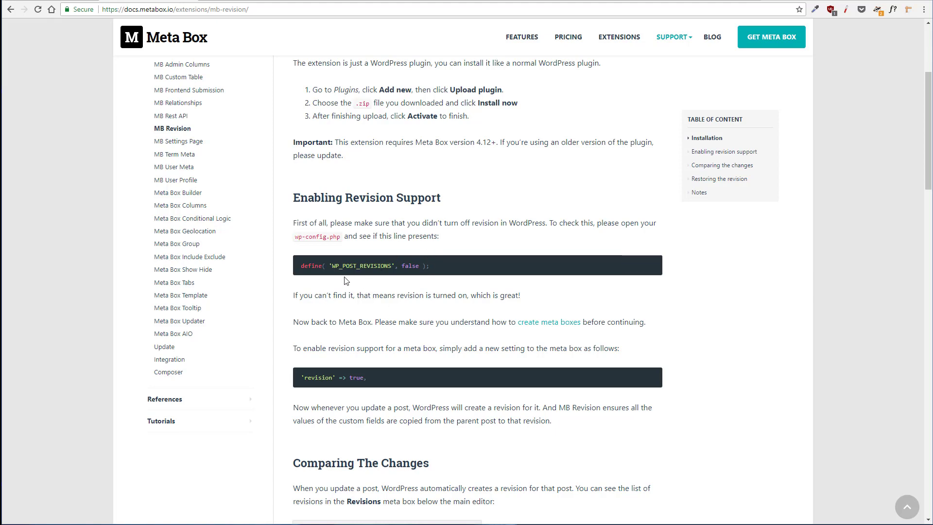
Start a new post type on the WordPress site with plural name Books and singular name Book
left_click(73, 1)
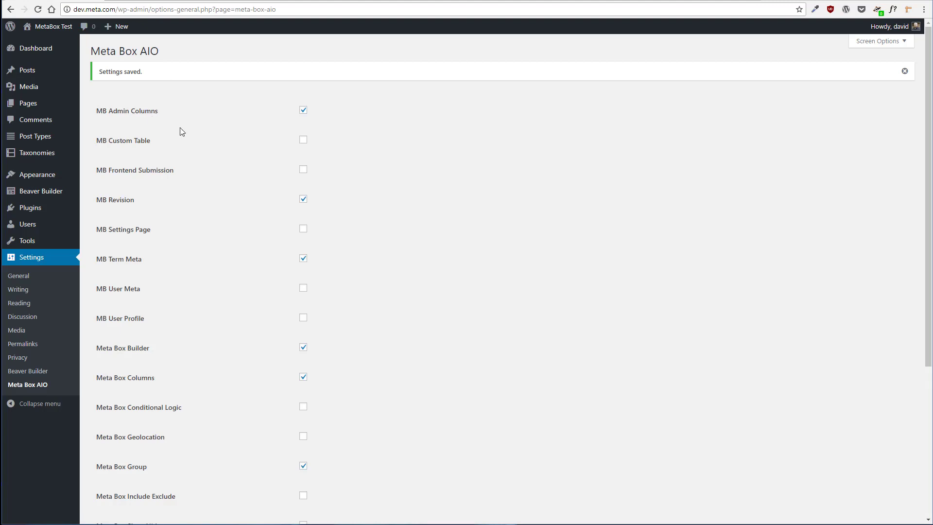
scroll(182, 127, "down", 1)
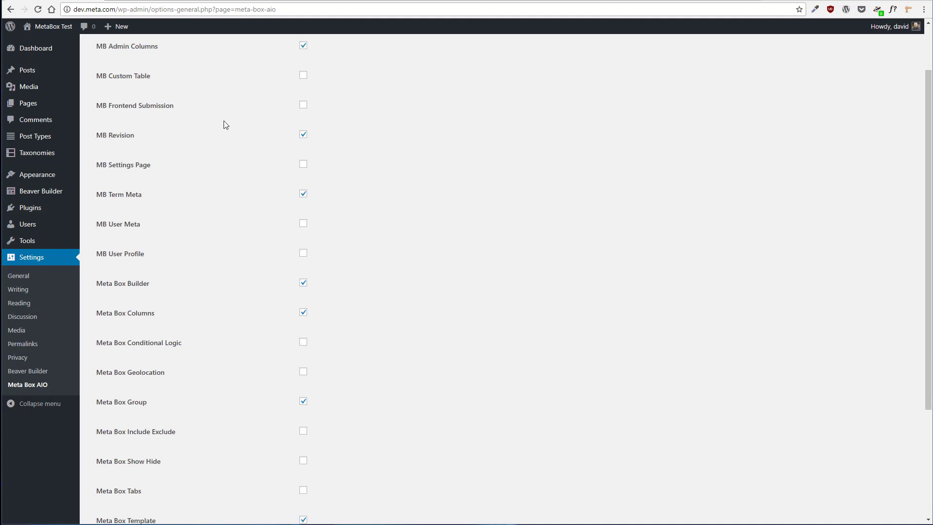
mouse_move(49, 139)
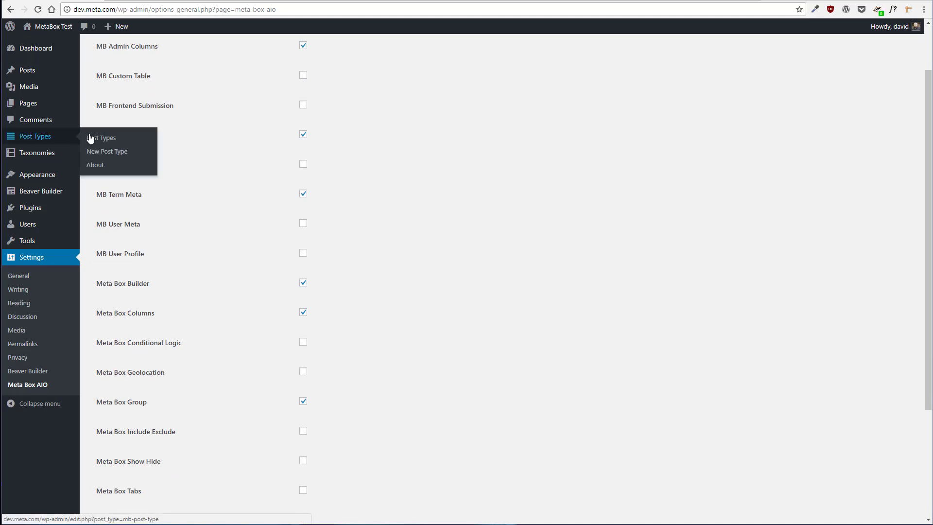
left_click(141, 153)
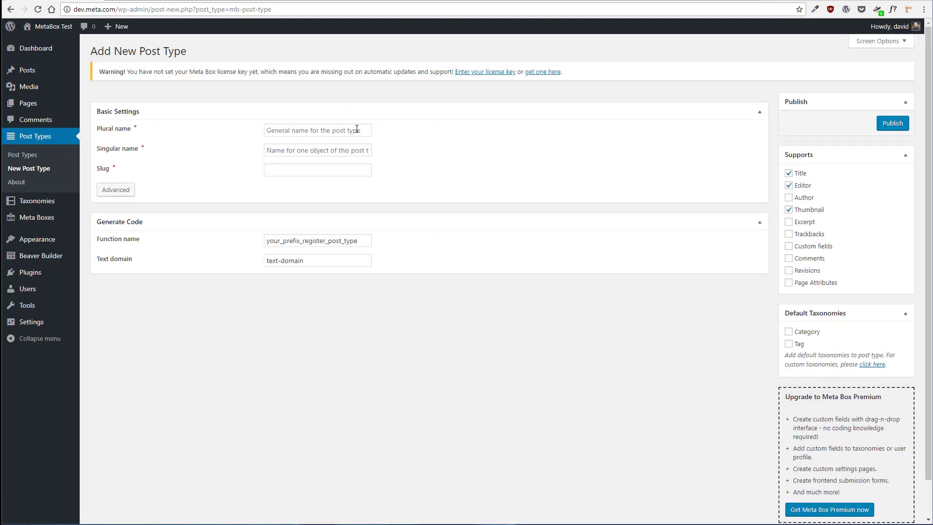
left_click(356, 129)
type("Books")
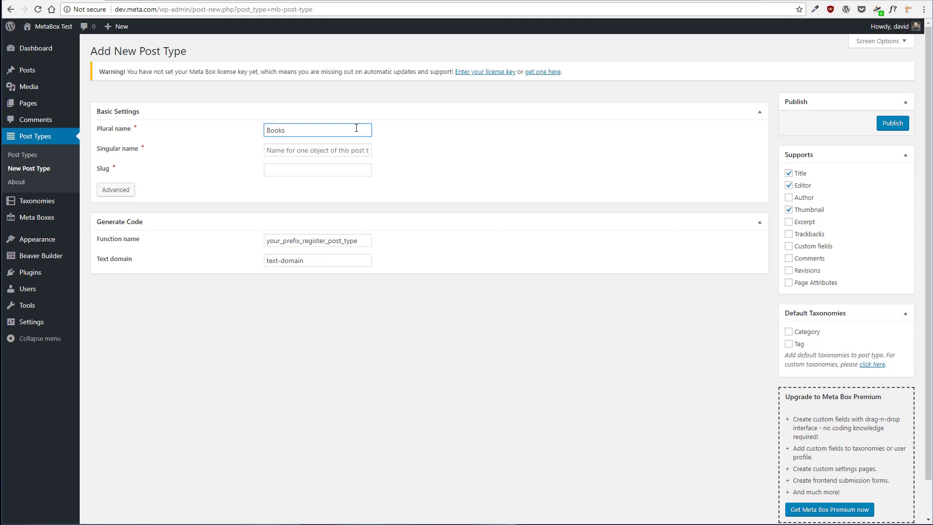
key("Tab")
type("B")
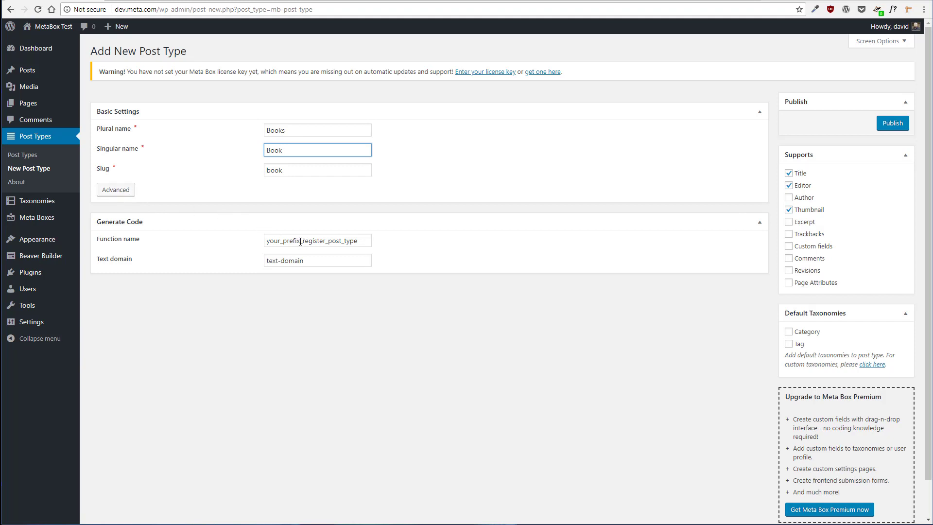
Replace the function name prefix with dcm and set the text domain to dcm
left_click_drag(300, 241, 251, 245)
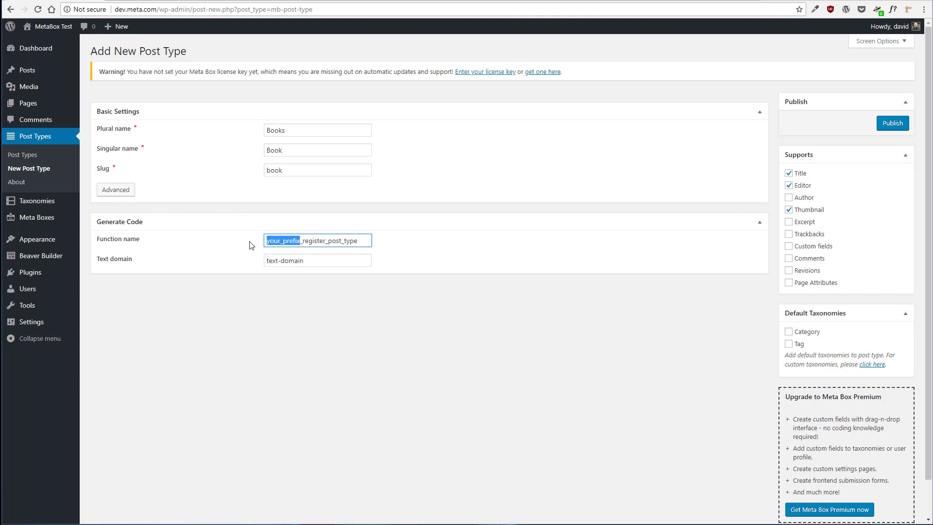
type("dcm")
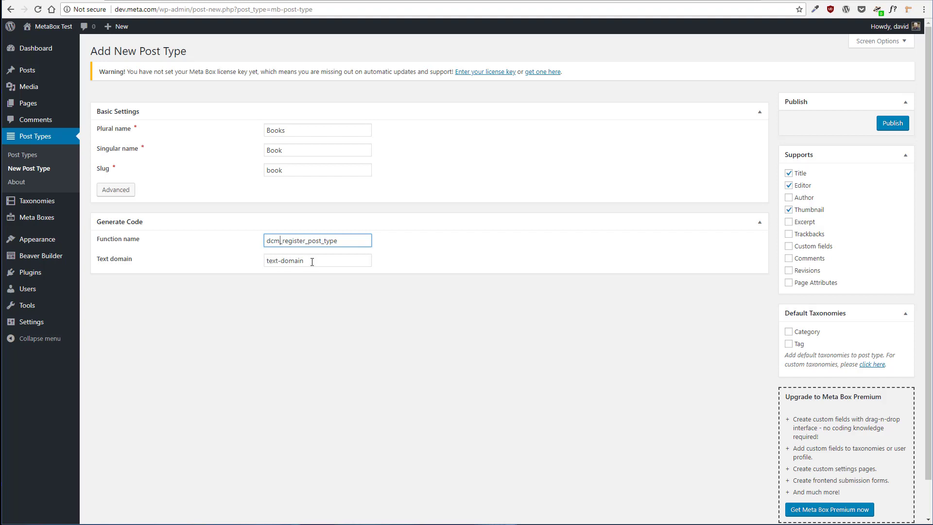
left_click_drag(312, 262, 243, 263)
type("dcm")
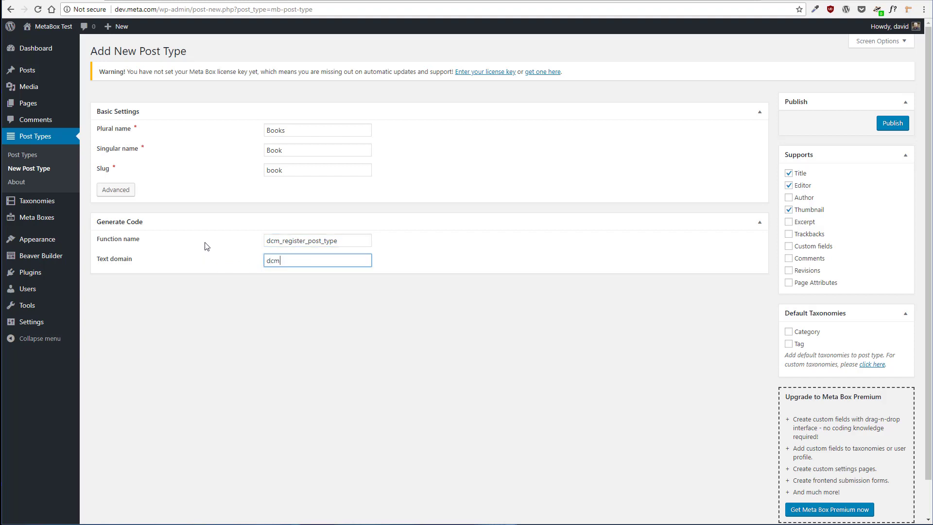
Expand the advanced options and review the generated label and advanced settings for the post type
left_click(117, 192)
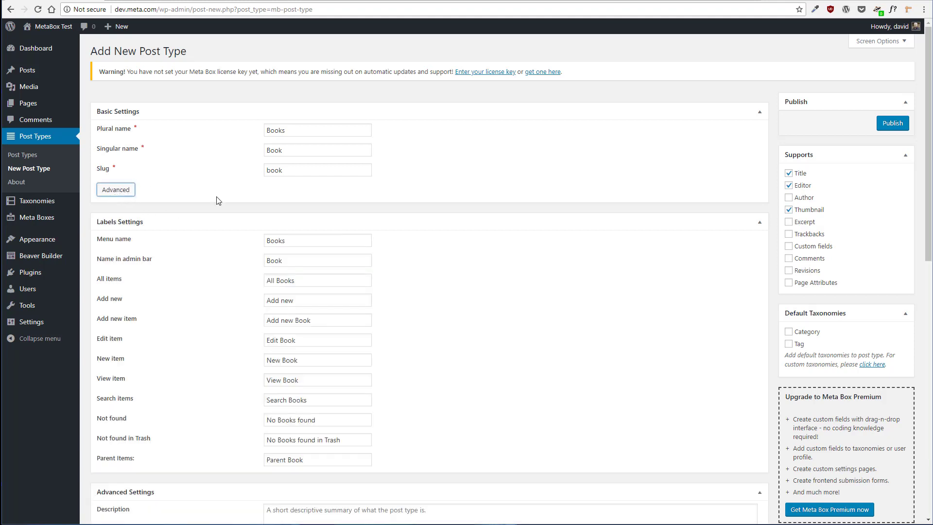
scroll(462, 213, "down", 3)
scroll(462, 210, "down", 2)
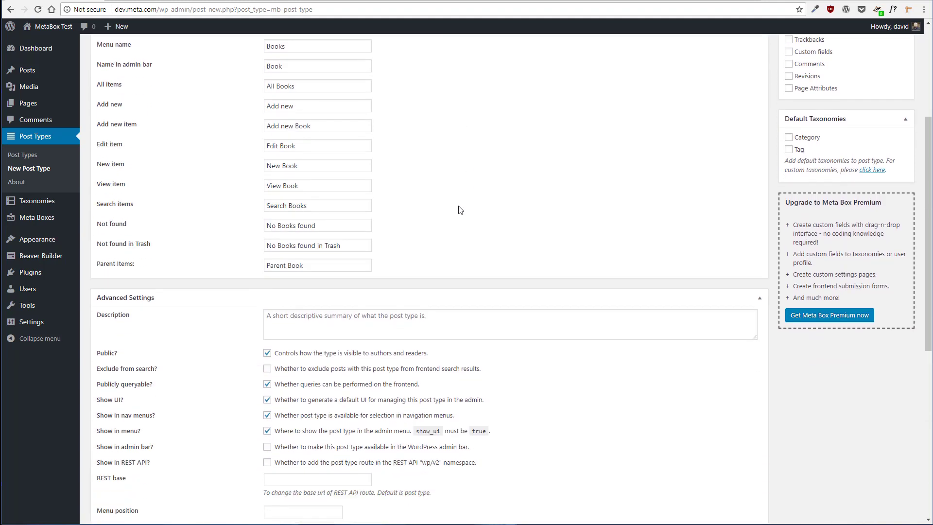
scroll(462, 210, "up", 2)
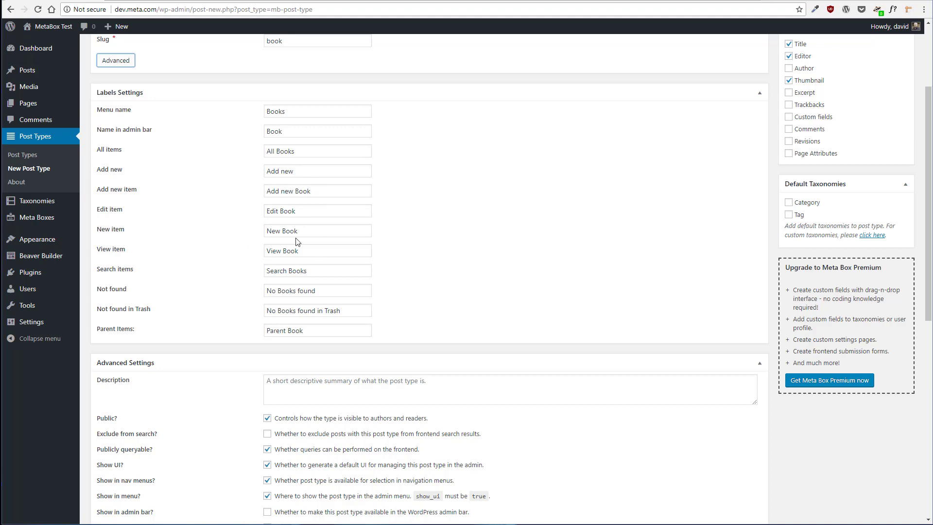
scroll(296, 241, "down", 4)
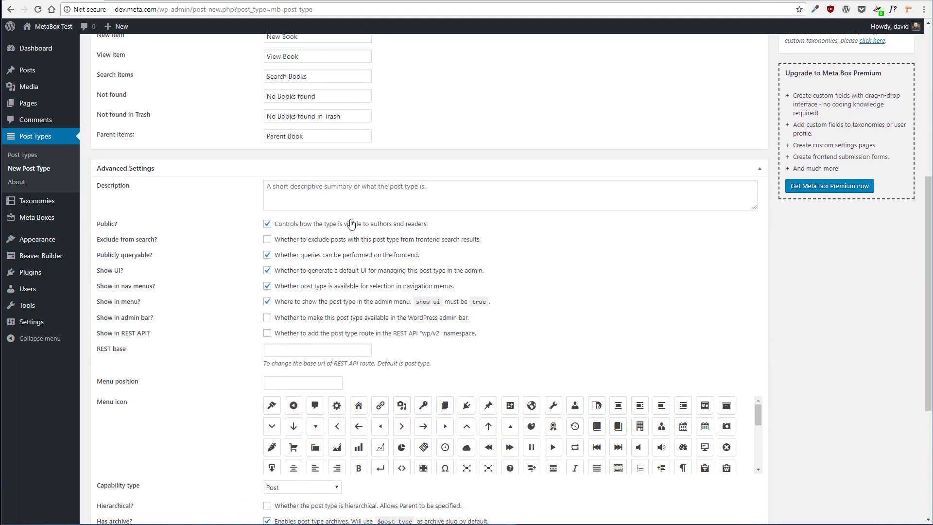
scroll(350, 223, "up", 7)
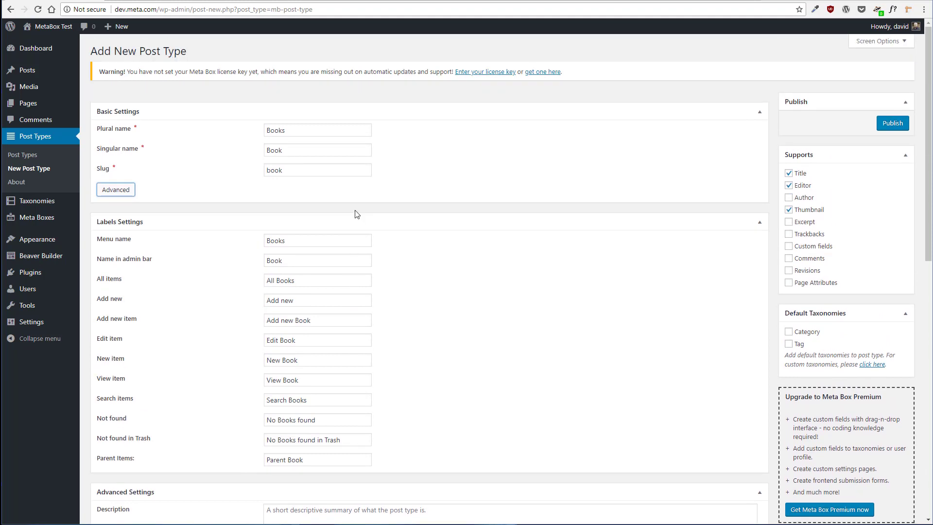
Enable Author, Comments and Revisions support and assign the Category and Tag taxonomies to the post type
scroll(355, 214, "down", 1)
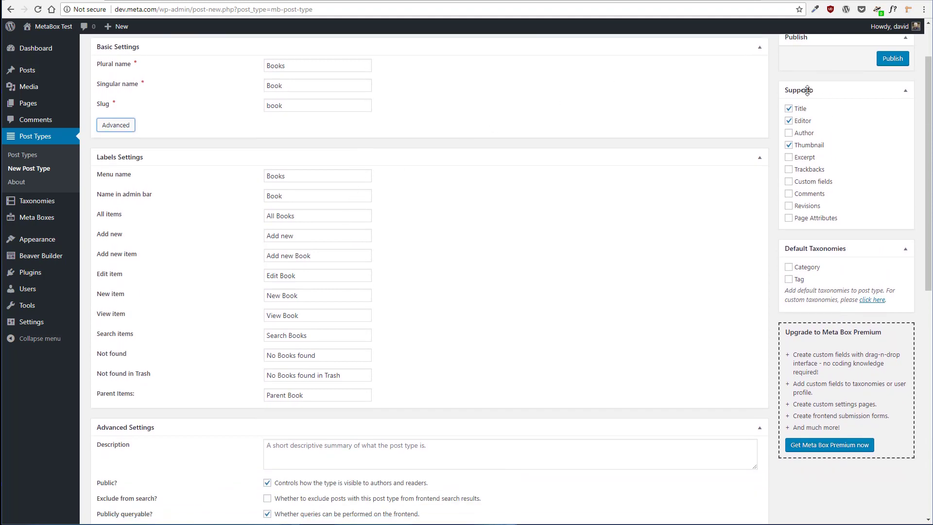
left_click(789, 133)
left_click(789, 206)
left_click(789, 194)
scroll(695, 201, "down", 1)
left_click(788, 202)
left_click(788, 214)
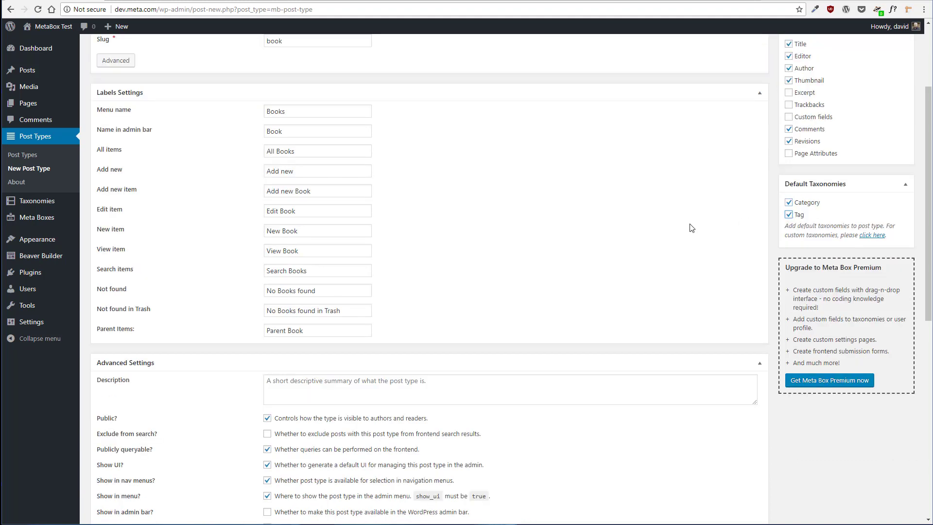
Enter the post type description "A custom post type for books."
scroll(643, 234, "down", 1)
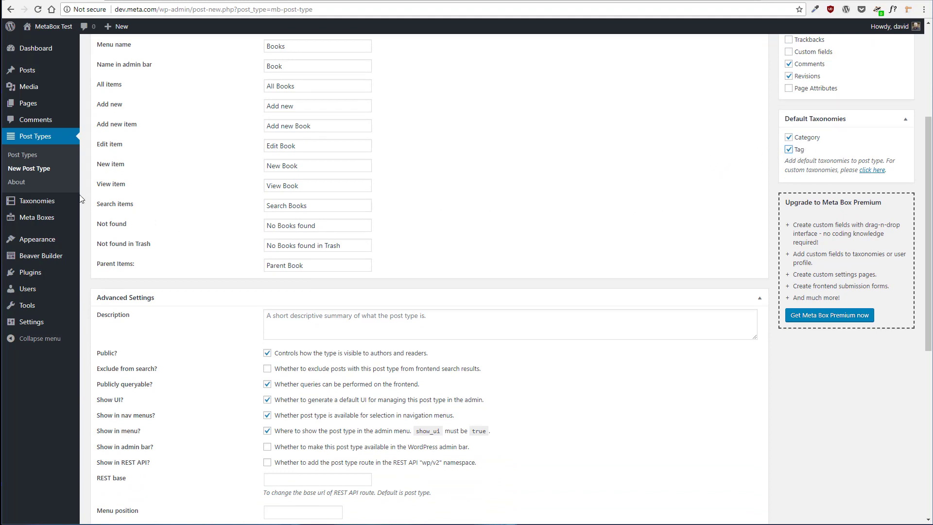
scroll(427, 223, "down", 1)
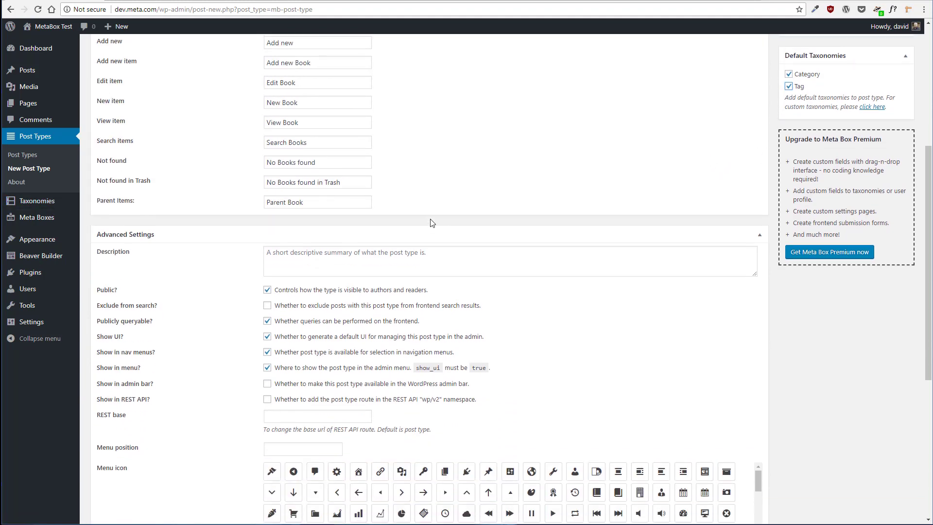
scroll(436, 223, "up", 4)
scroll(439, 220, "down", 3)
scroll(439, 220, "down", 4)
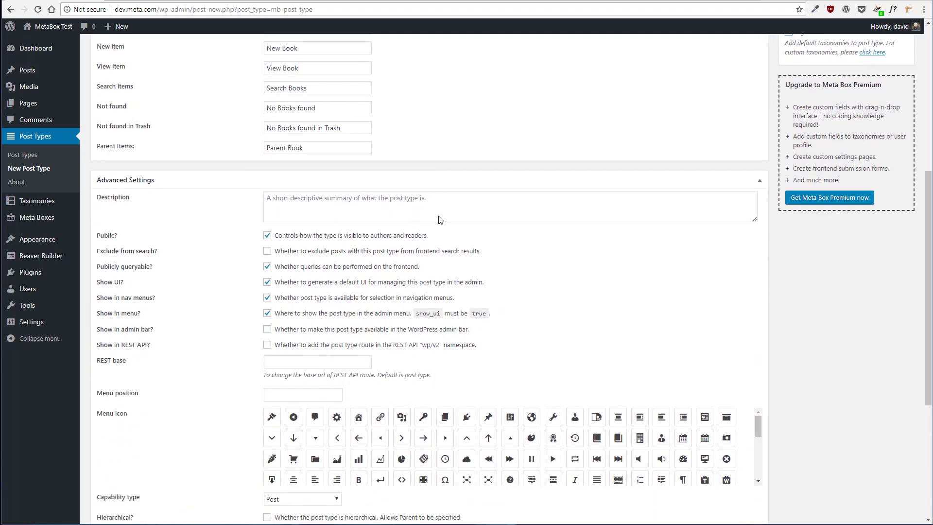
left_click(294, 129)
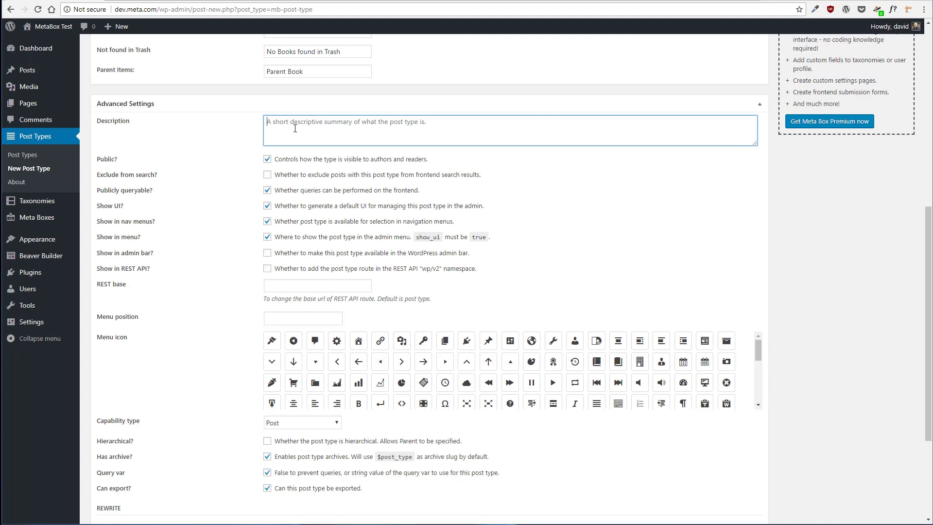
type("A custom ")
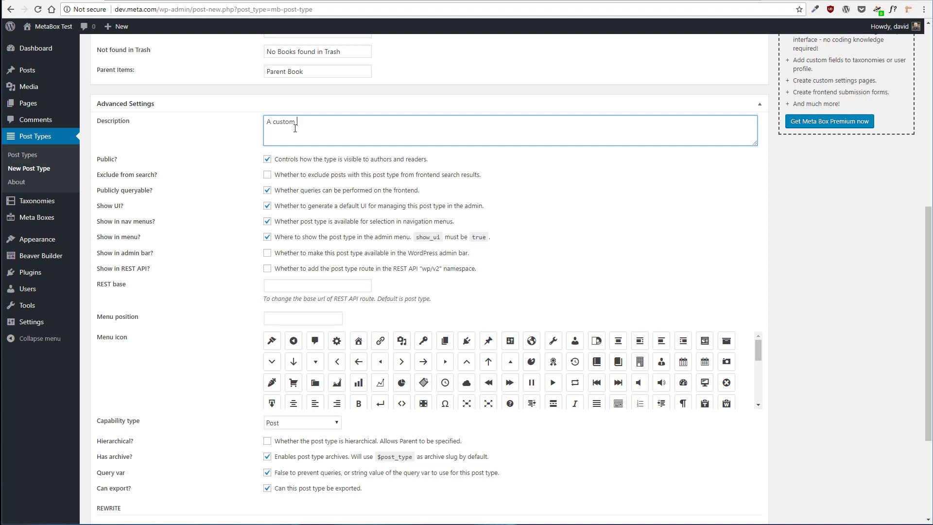
type("post tyhppe for books.")
Enable the Show in admin bar and Show in REST API options
scroll(554, 173, "down", 2)
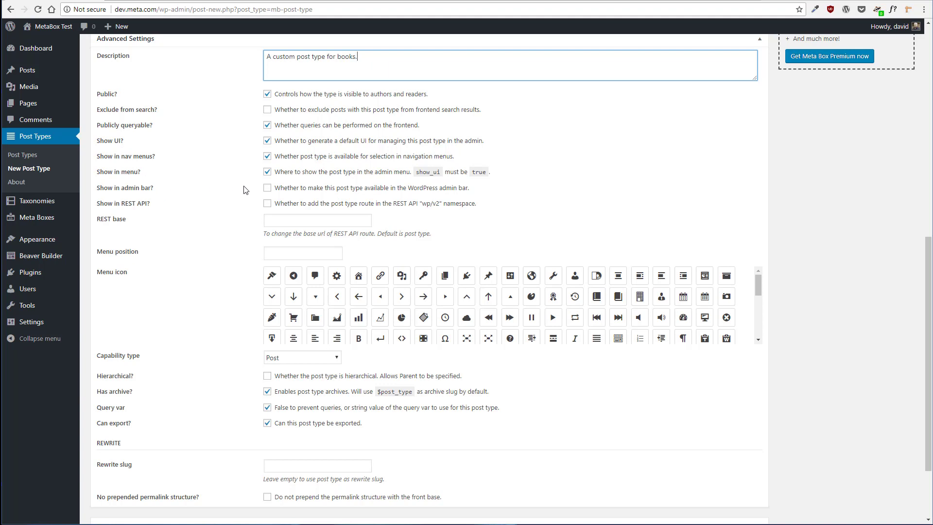
left_click(267, 188)
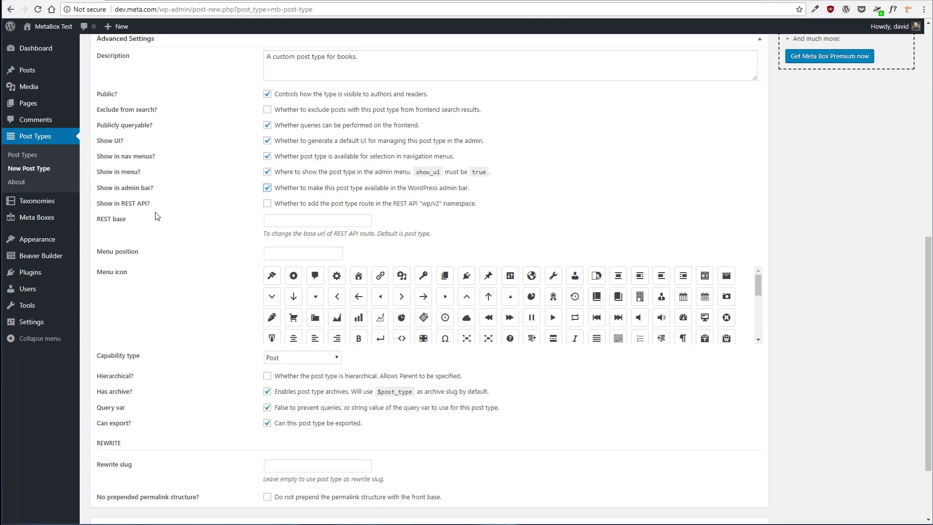
left_click(267, 204)
Set the menu position to 5 and choose the book menu icon
scroll(155, 205, "down", 2)
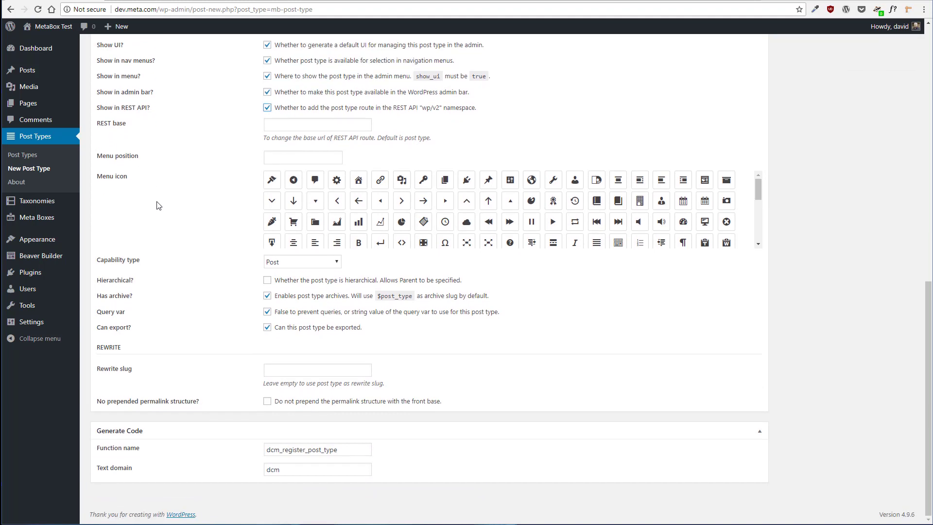
scroll(214, 177, "up", 3)
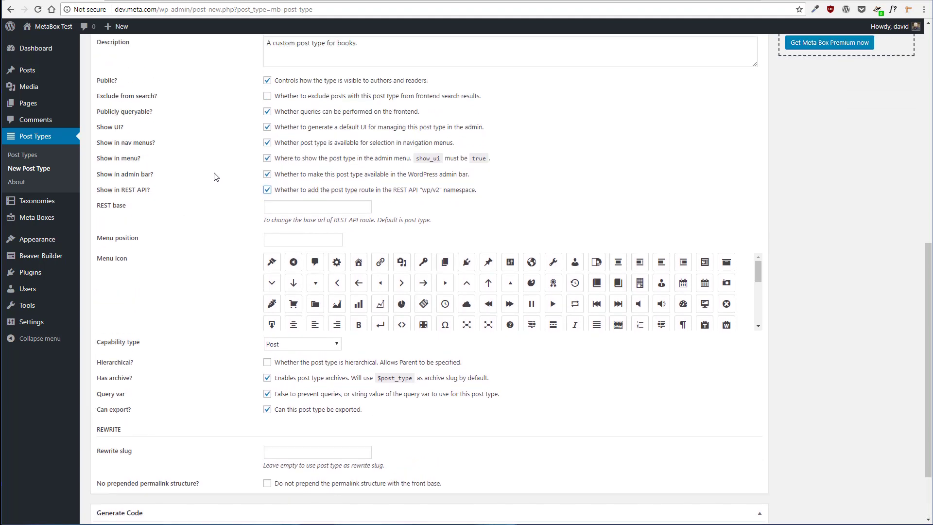
scroll(214, 177, "down", 1)
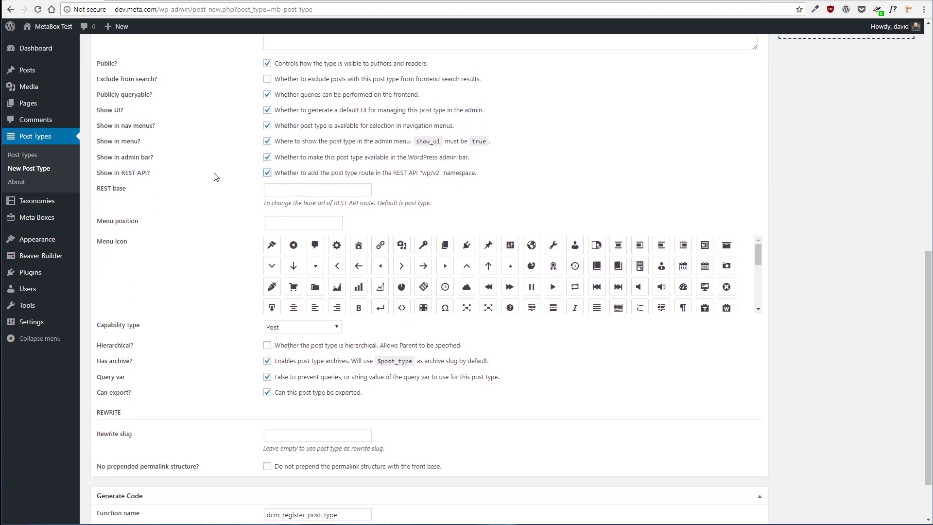
left_click(285, 221)
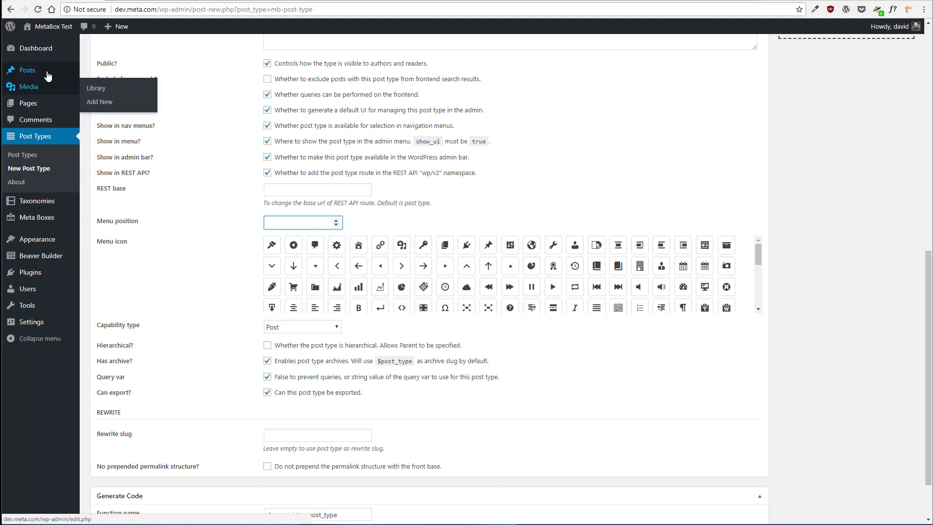
mouse_move(41, 54)
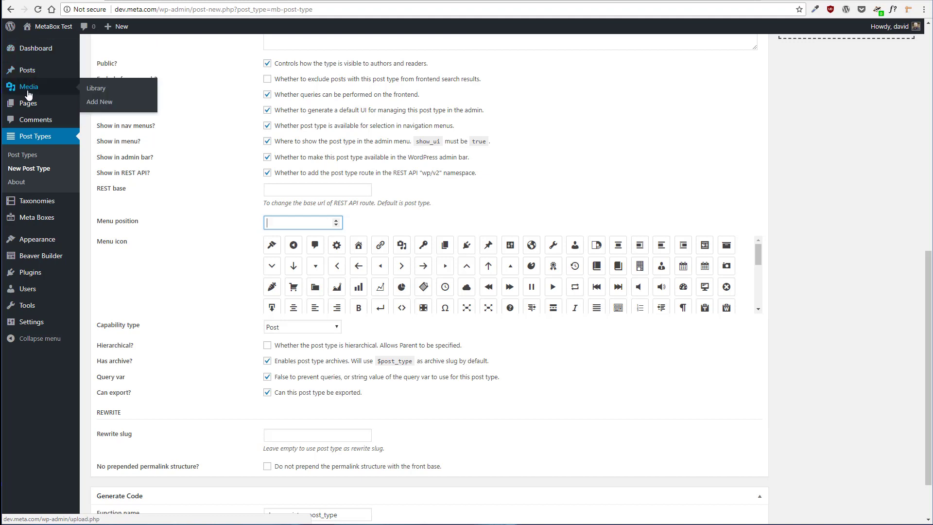
mouse_move(25, 108)
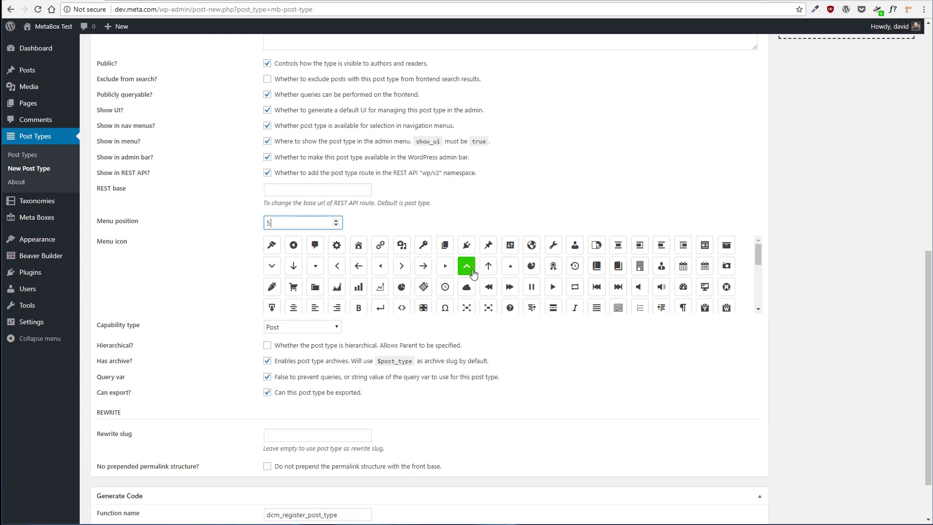
left_click(598, 273)
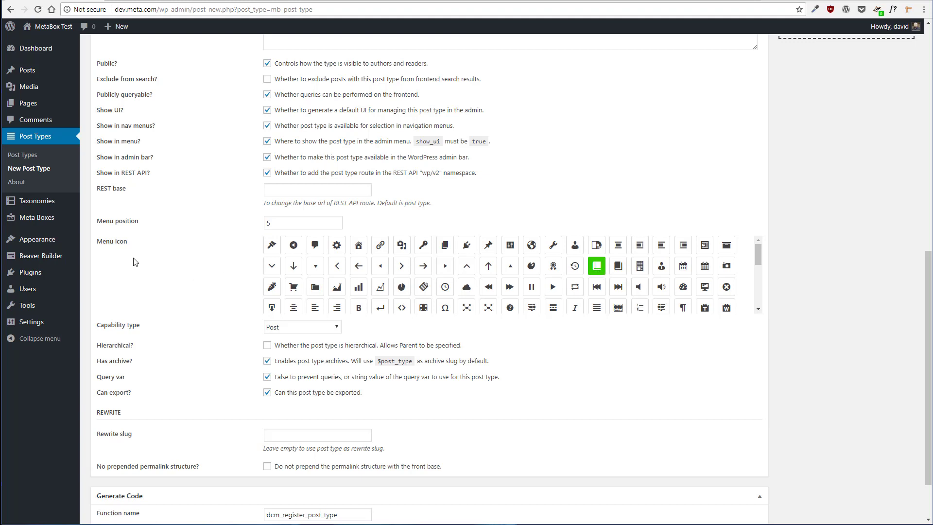
Check the capability type options, leaving it set to Post
scroll(142, 262, "down", 2)
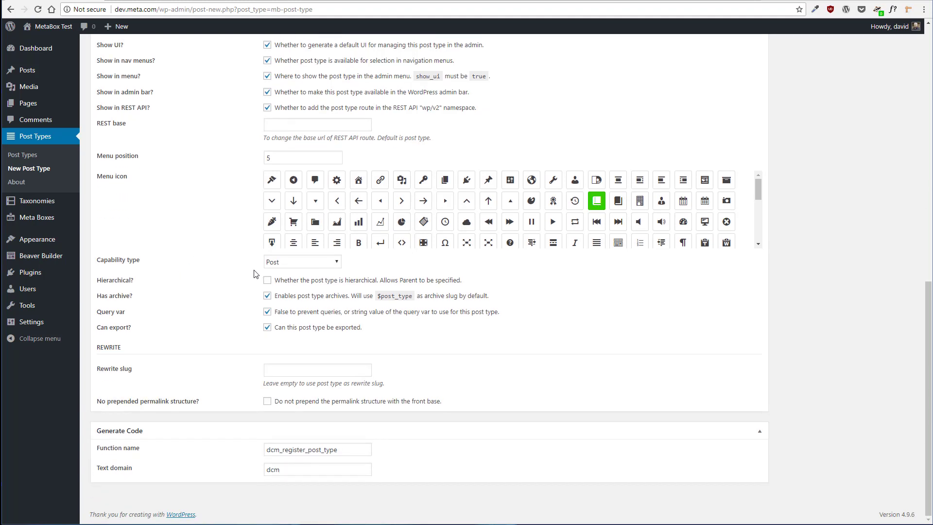
left_click(308, 264)
left_click(308, 265)
left_click(303, 262)
left_click(303, 262)
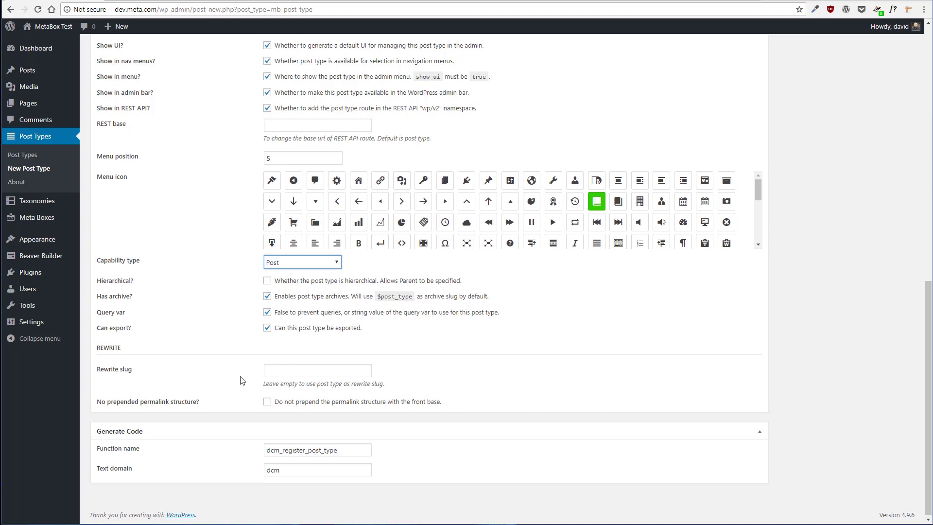
Publish the Books post type
scroll(242, 379, "up", 10)
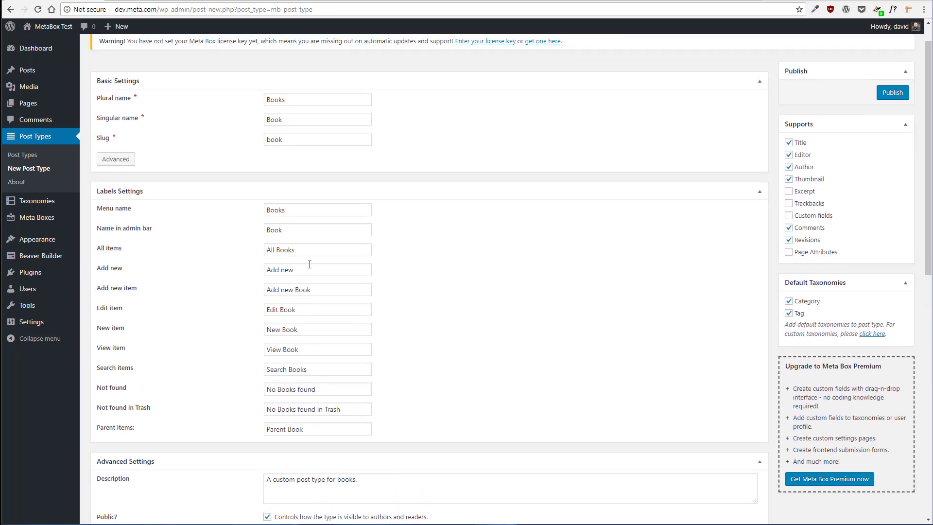
scroll(357, 216, "down", 3)
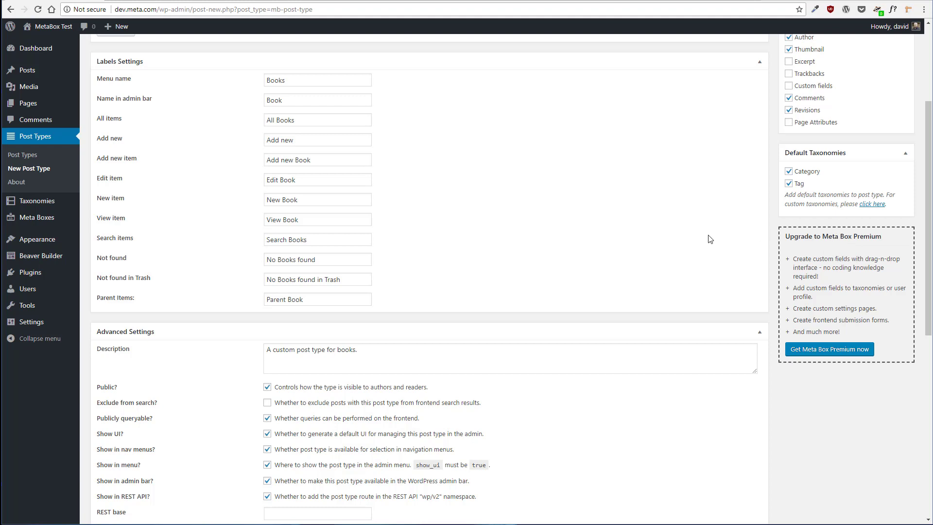
scroll(711, 240, "up", 3)
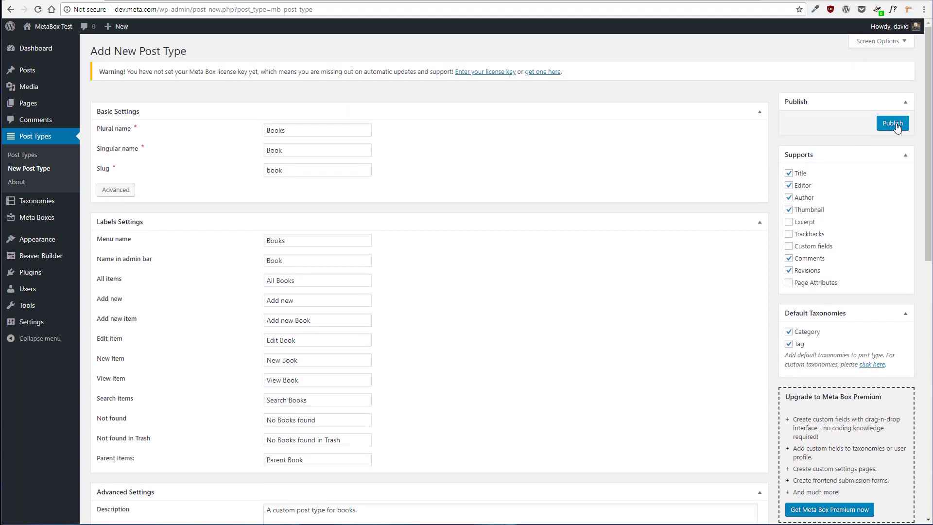
left_click(896, 125)
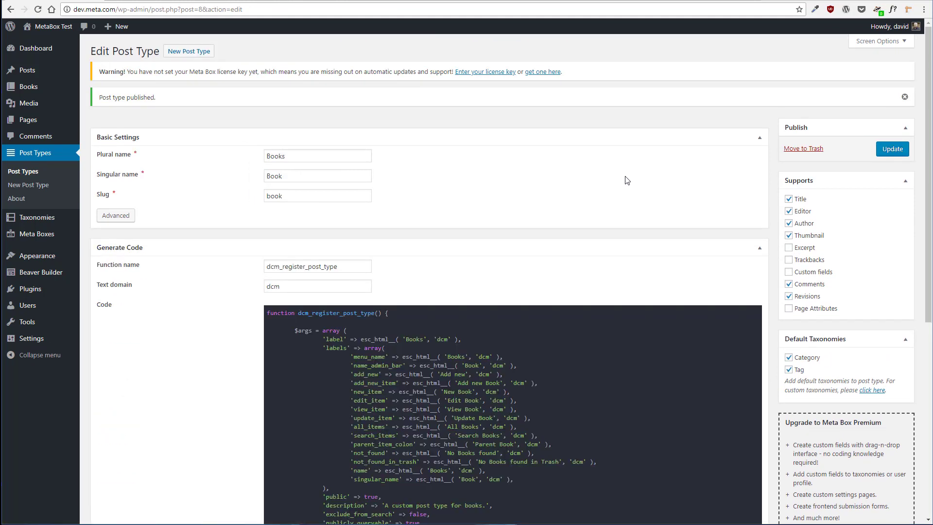
Review the generated registration code for the Books post type
scroll(629, 180, "down", 4)
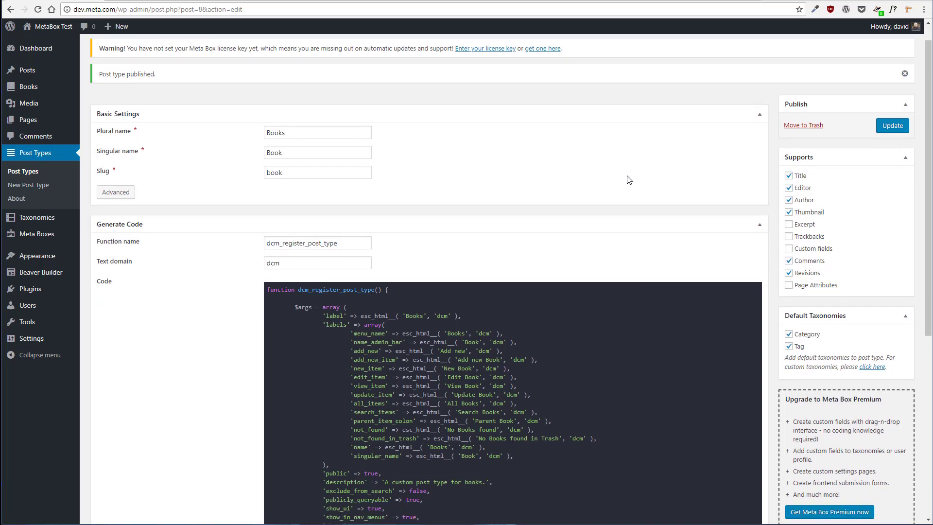
scroll(627, 179, "down", 1)
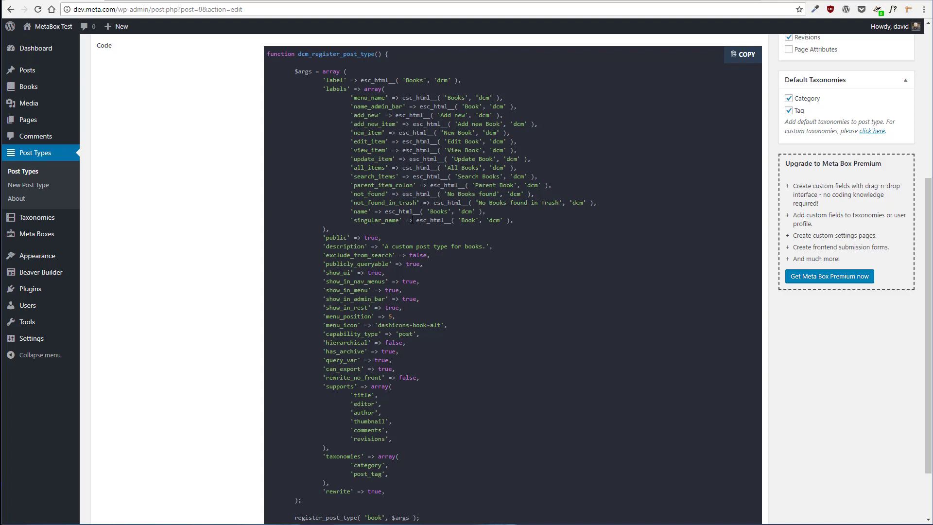
scroll(412, 220, "down", 1)
scroll(412, 219, "up", 1)
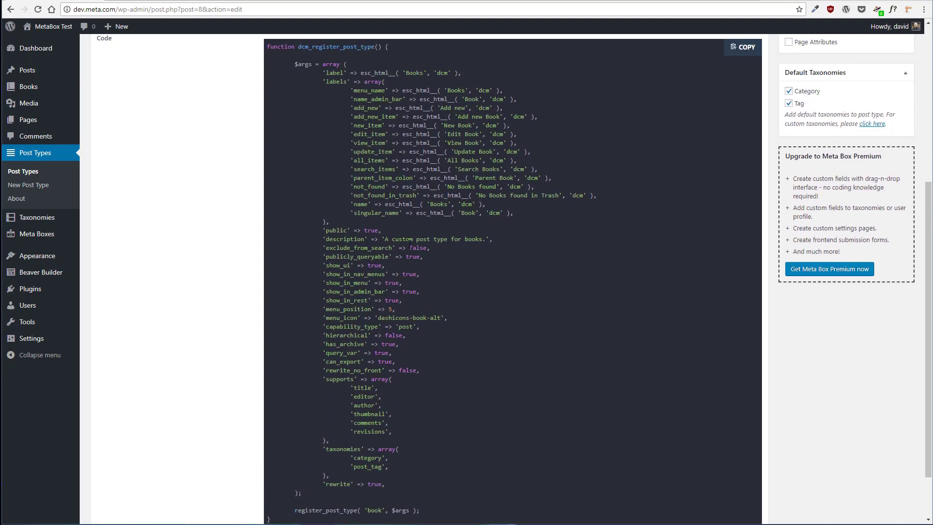
scroll(417, 319, "down", 1)
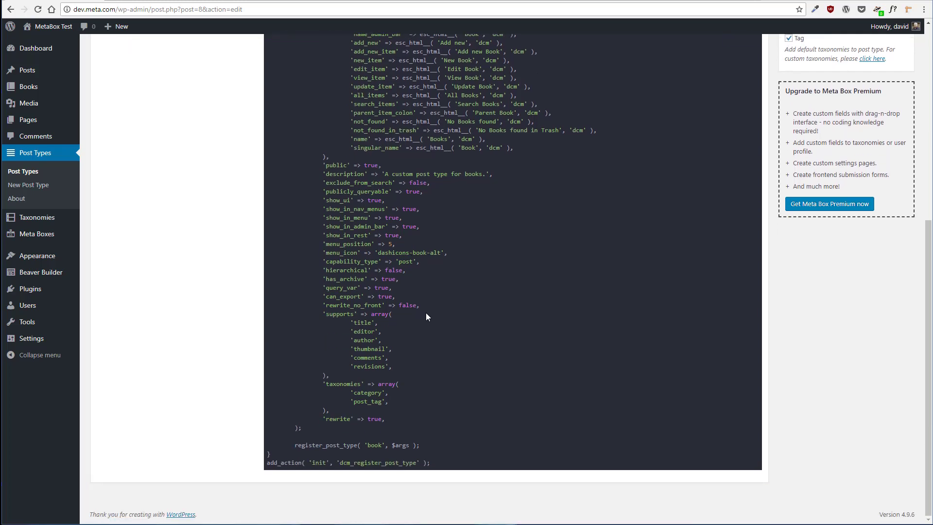
scroll(444, 321, "up", 1)
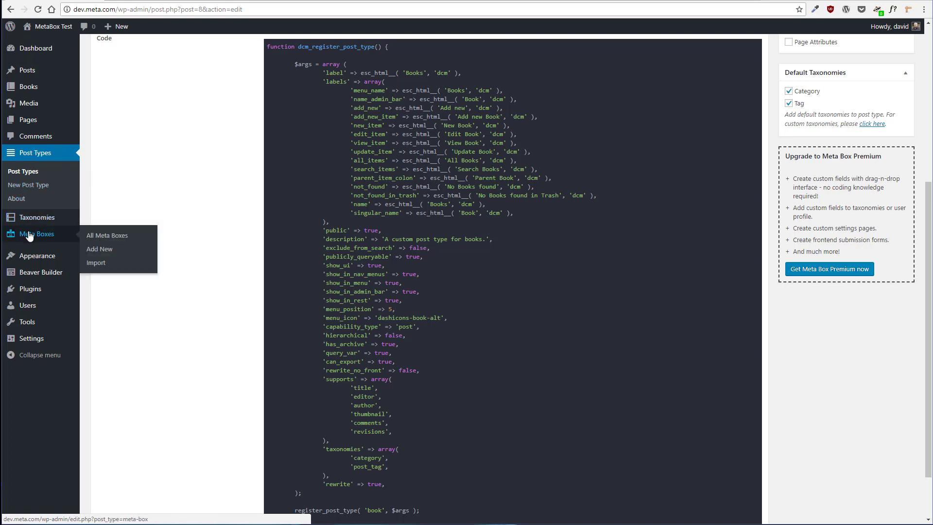
Expand the advanced settings of the saved post type and review them
mouse_move(51, 220)
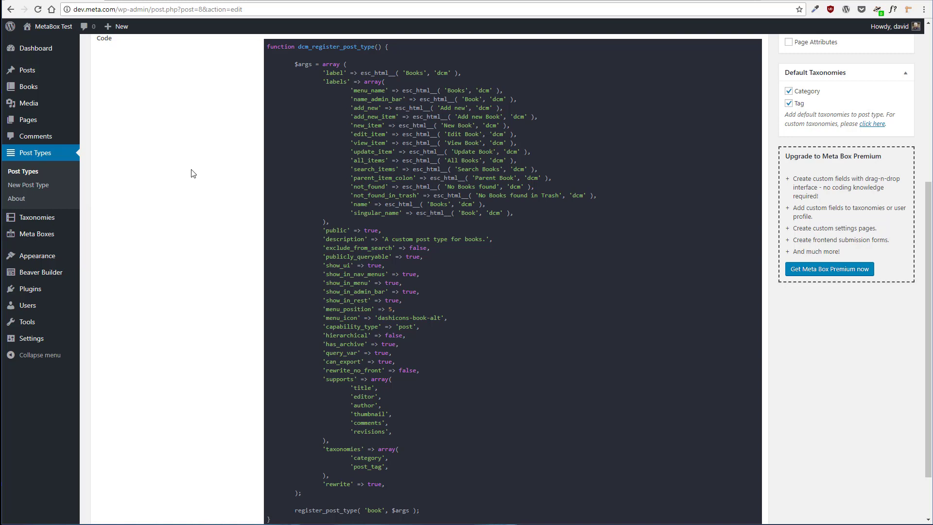
mouse_move(9, 95)
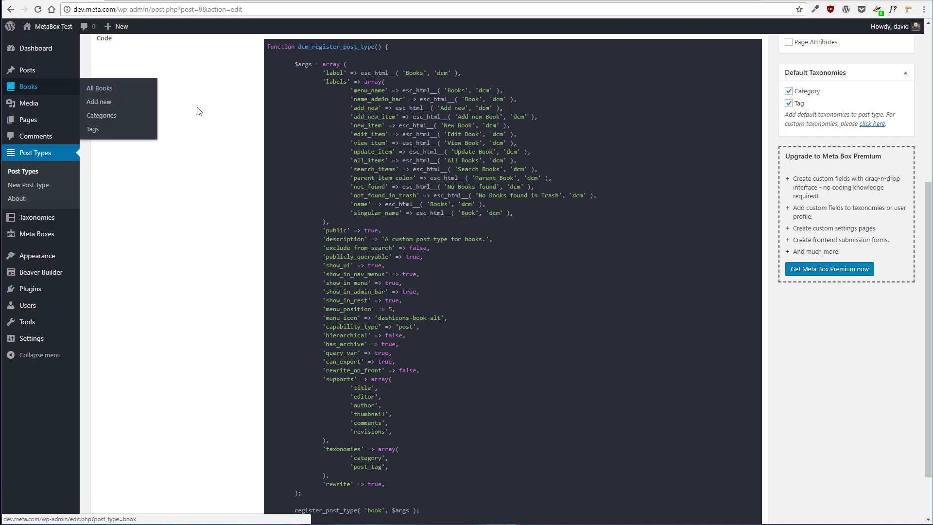
scroll(211, 113, "up", 4)
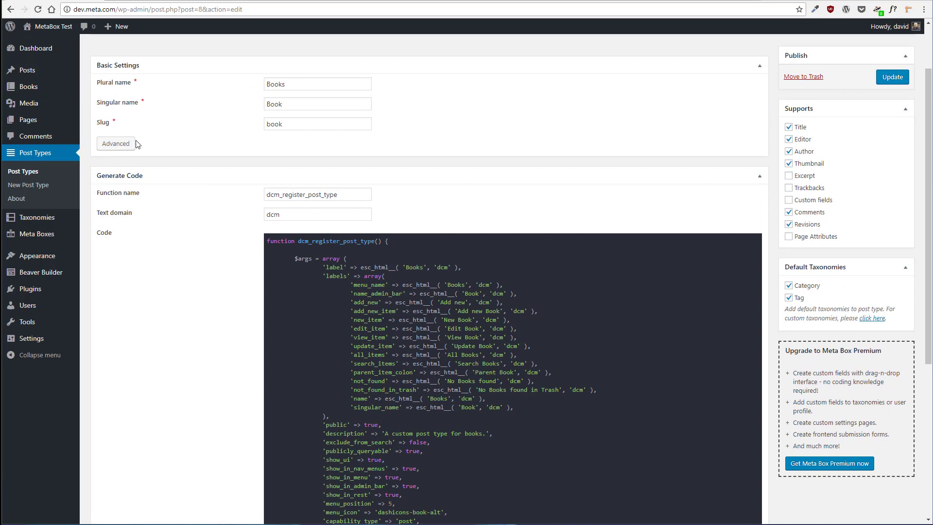
left_click(121, 143)
scroll(184, 139, "down", 3)
scroll(184, 139, "down", 5)
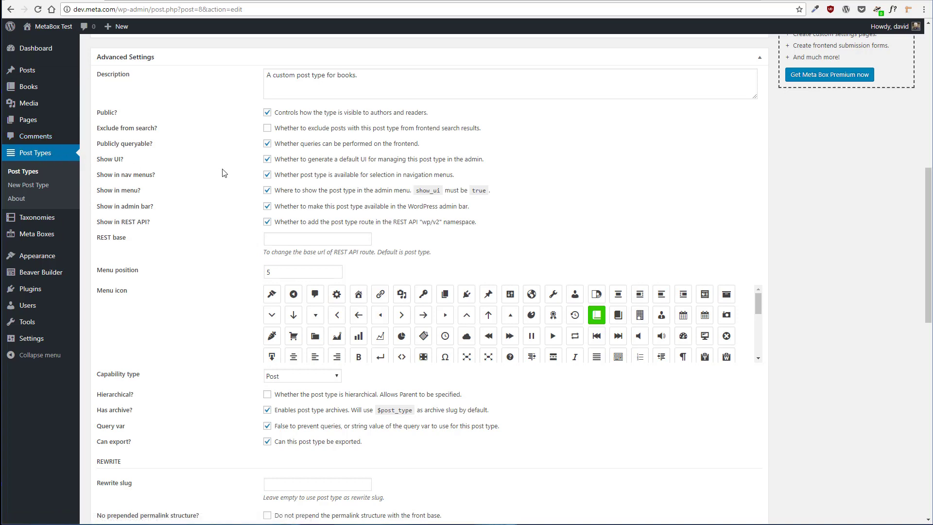
scroll(223, 173, "up", 4)
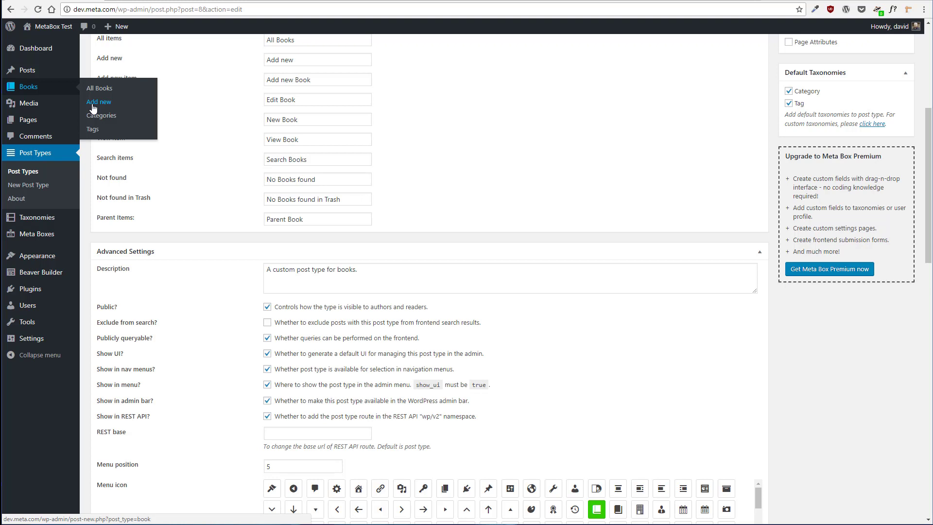
Open the editor for adding a new Book and look over its layout
left_click(92, 106)
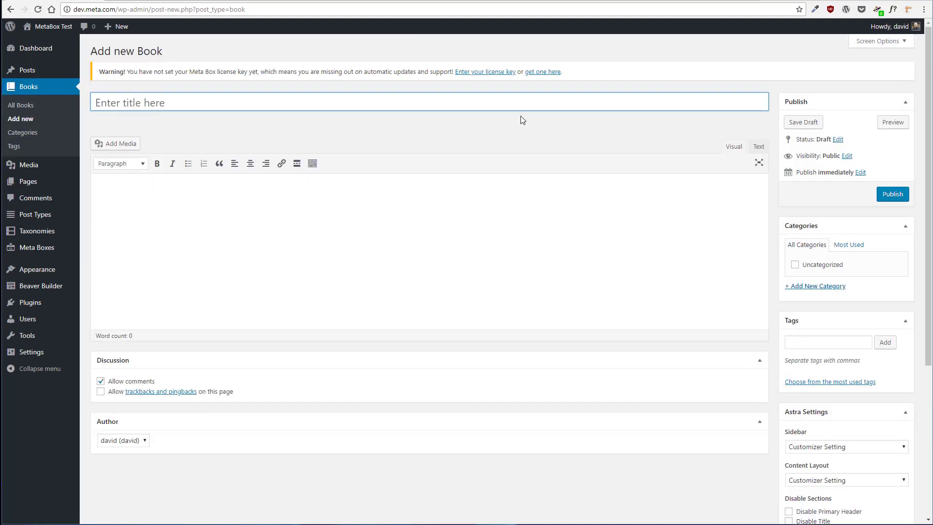
scroll(520, 119, "down", 3)
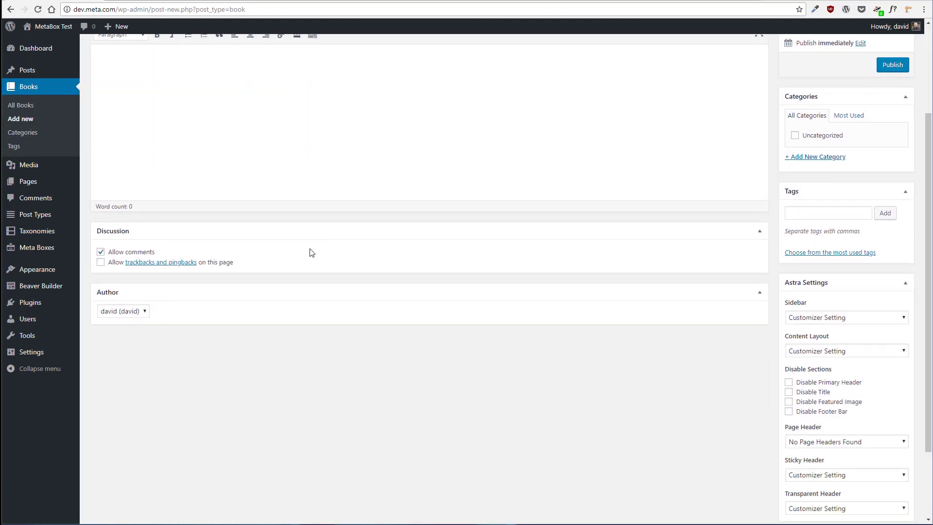
scroll(309, 252, "up", 3)
mouse_move(80, 227)
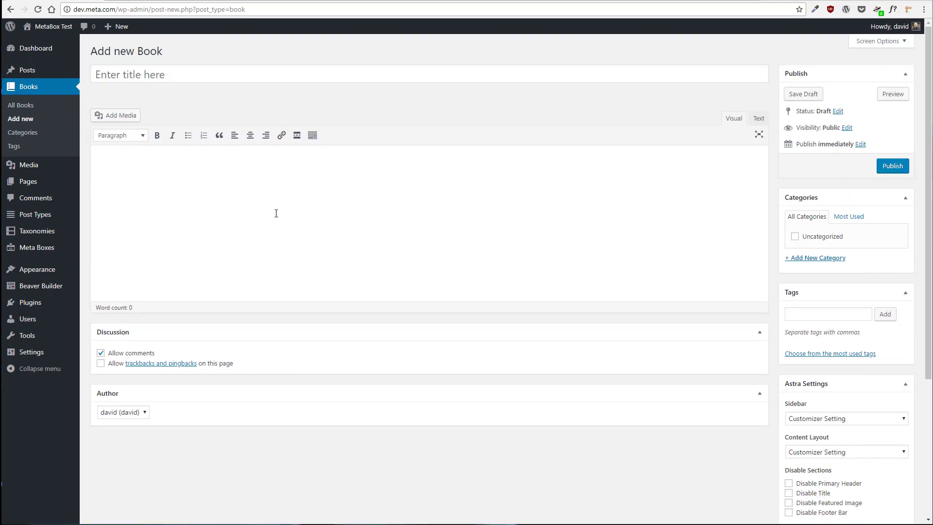
Create a new meta box titled Book fields and publish it
mouse_move(43, 249)
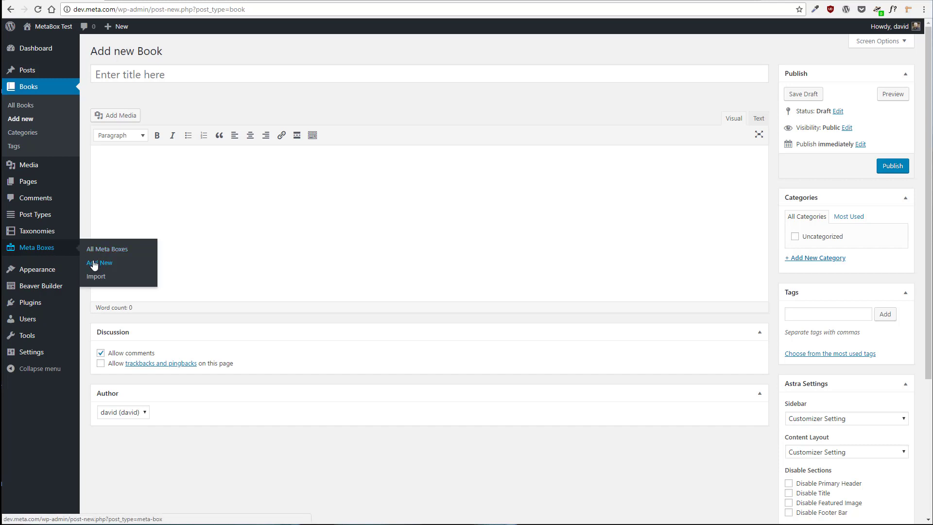
left_click(149, 261)
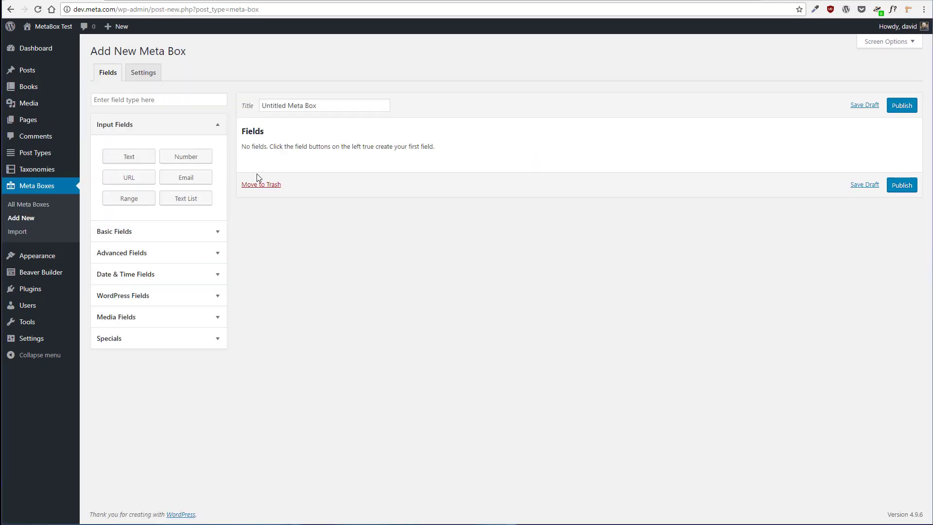
left_click(338, 109)
key("ctrl+a")
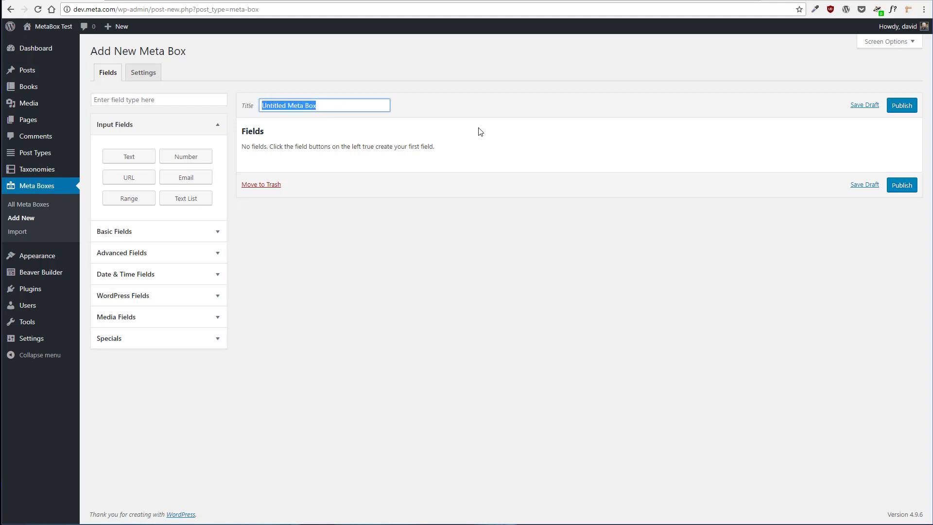
type("Bo")
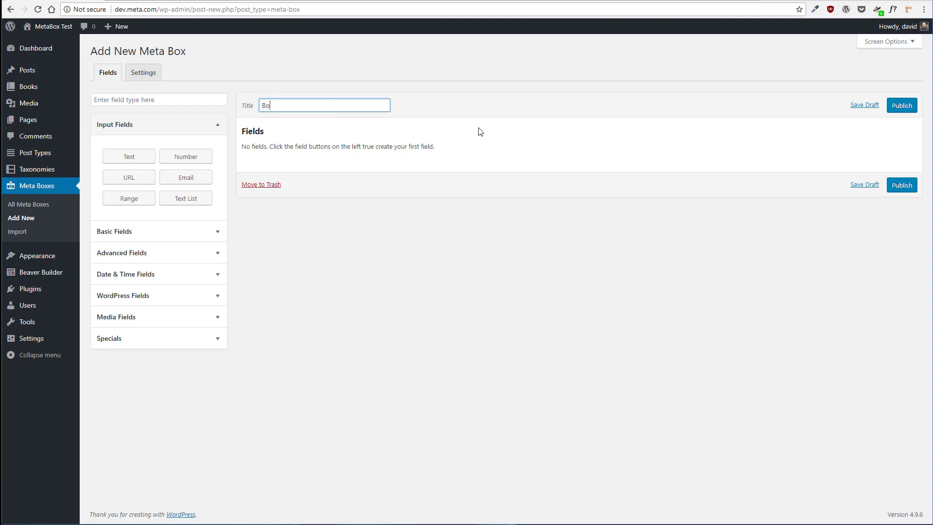
type("ok fields")
left_click(898, 106)
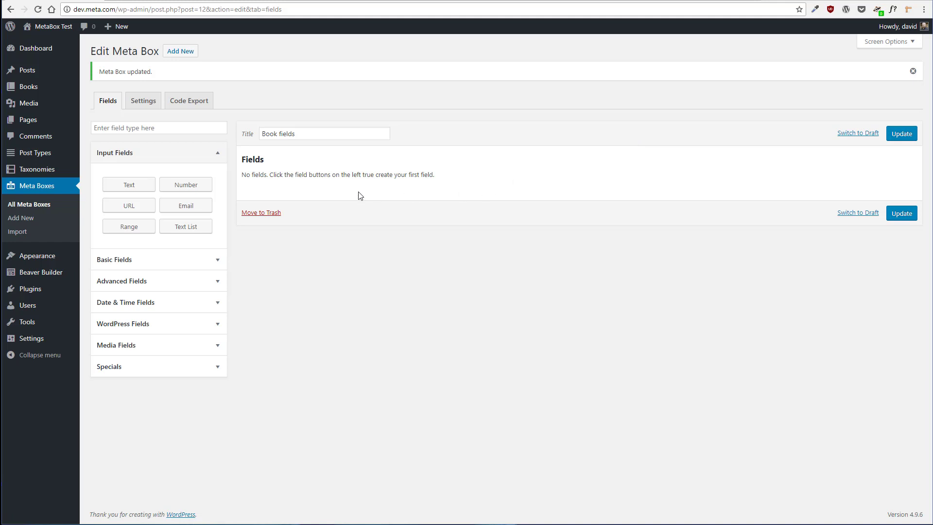
Add a text field with ID book_author and label Book Author
left_click(136, 188)
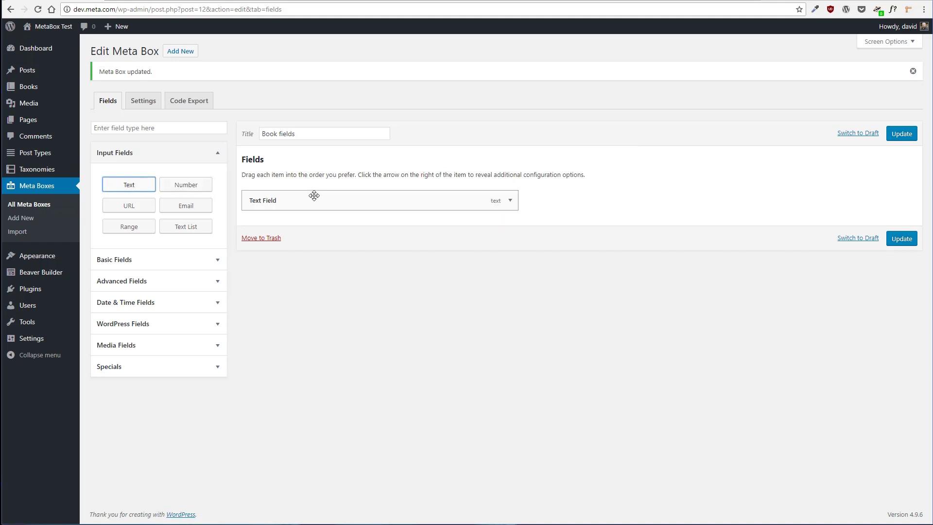
left_click(508, 201)
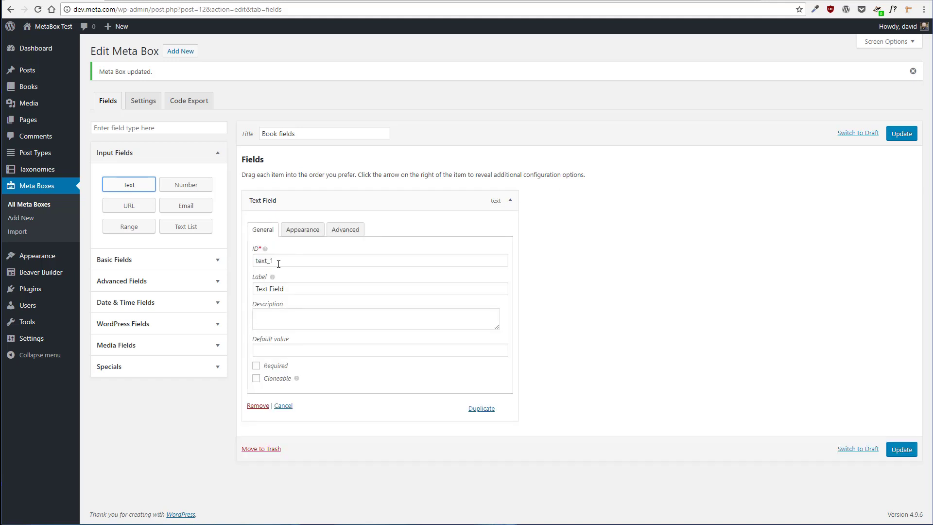
left_click_drag(277, 262, 250, 264)
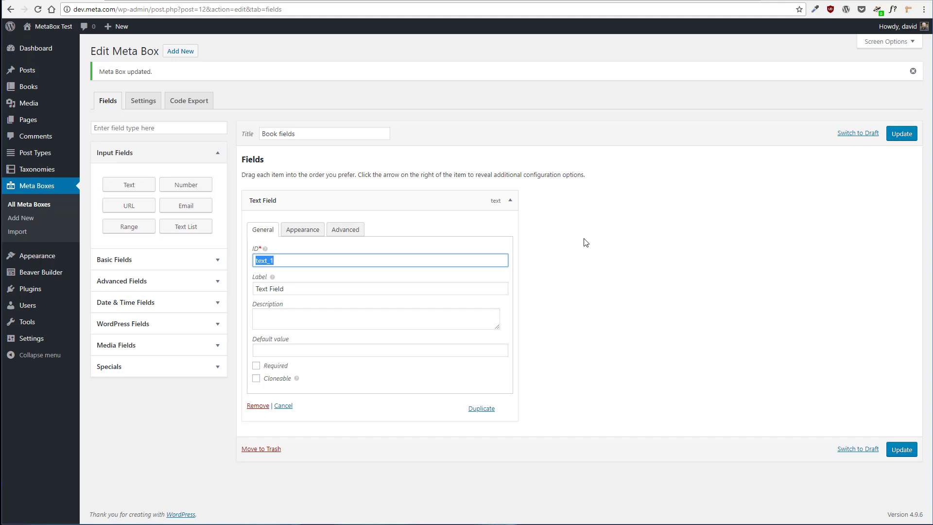
type("author")
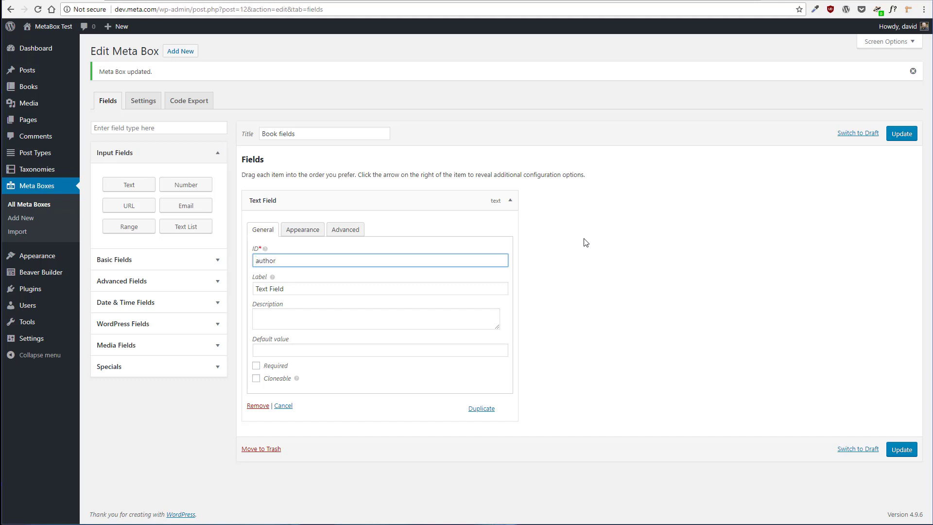
key("Tab")
type("Au")
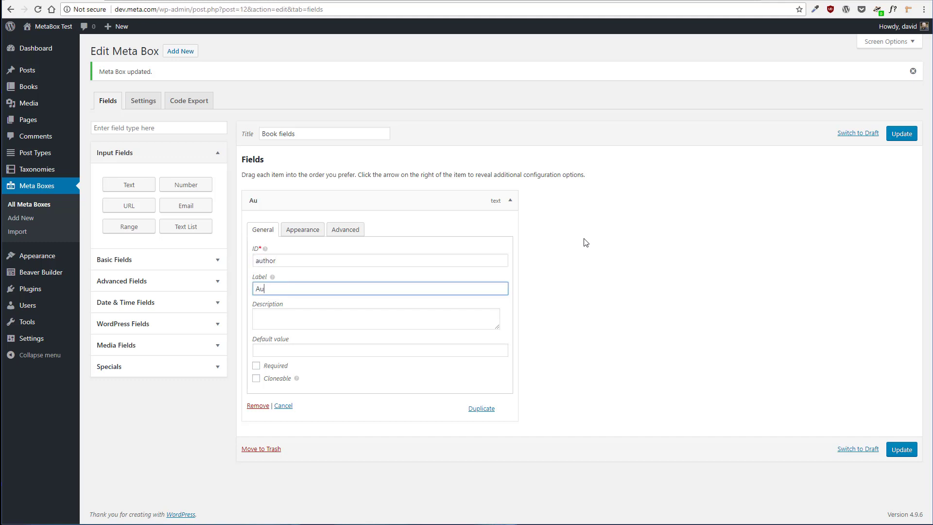
key("BackSpace")
key("BackSpace")
type("Book Author")
left_click(256, 261)
type("book")
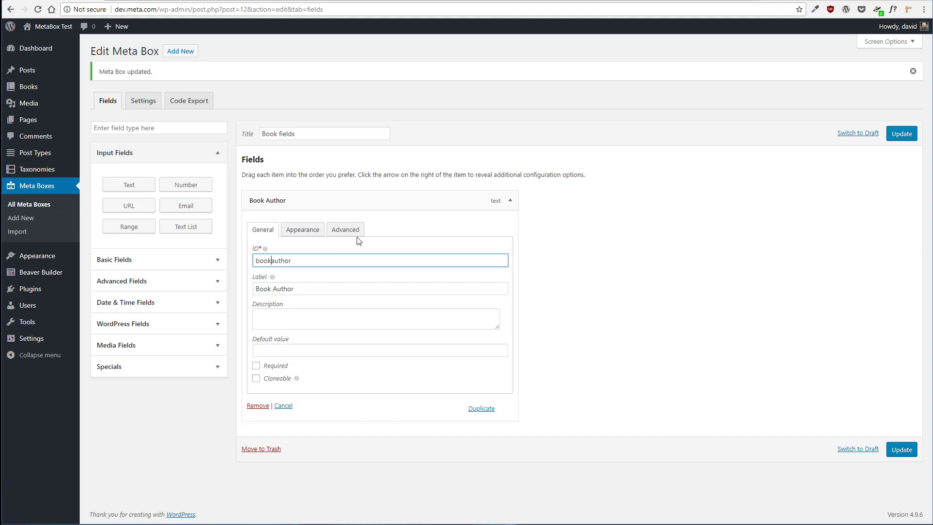
type("_")
left_click(304, 314)
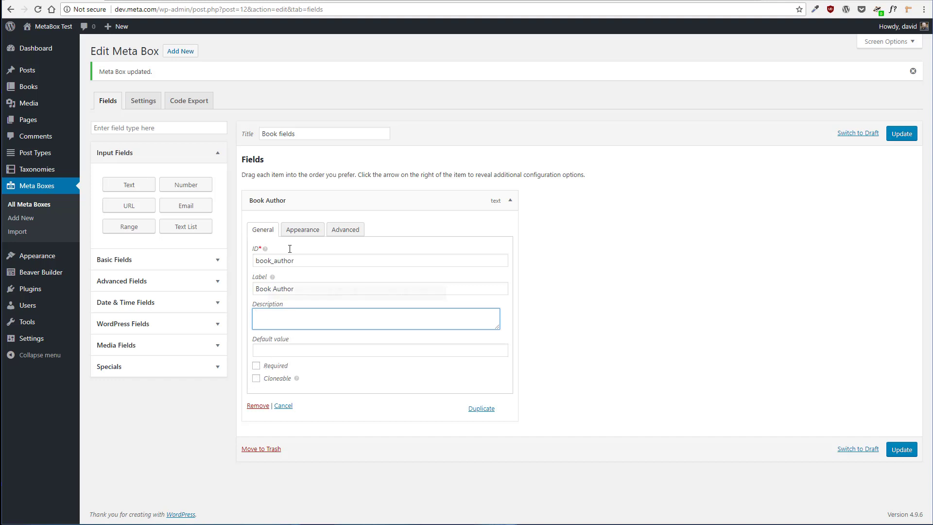
Review the Book Author field's appearance and advanced options, then collapse the field
left_click(307, 235)
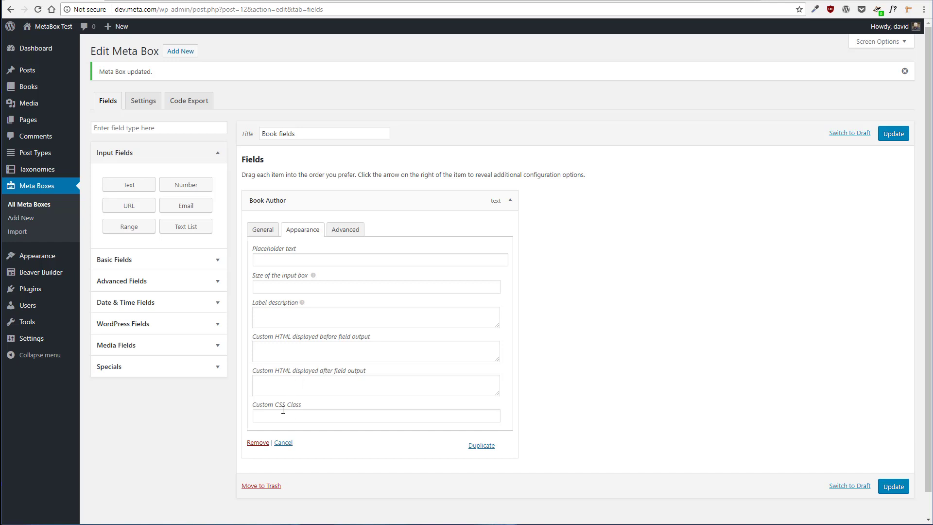
left_click(360, 235)
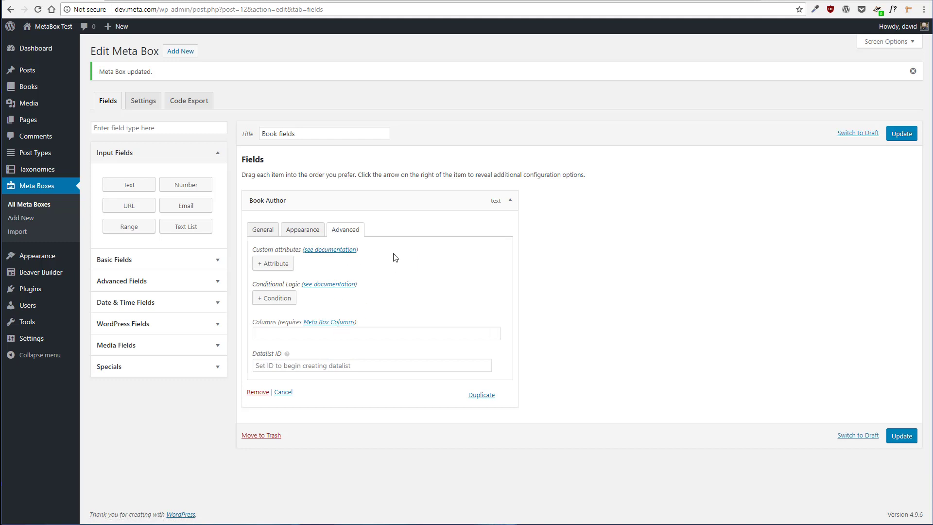
left_click(255, 230)
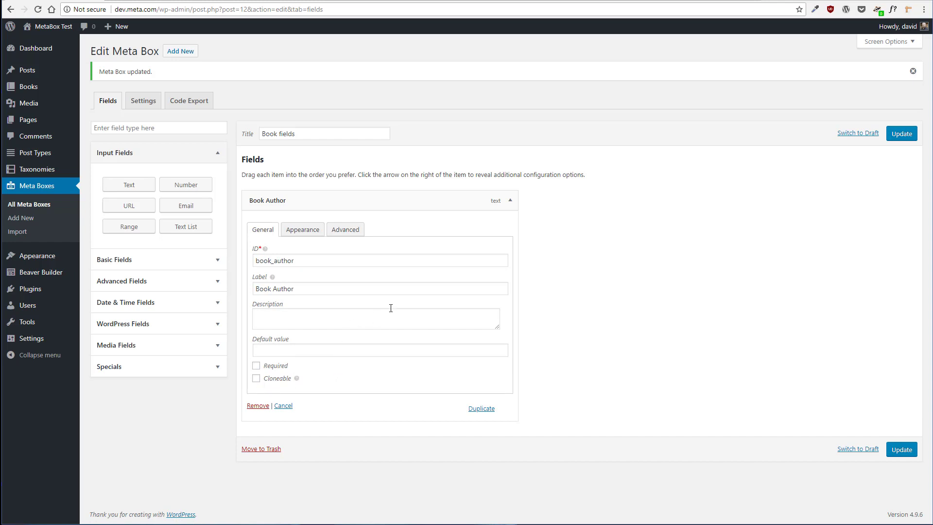
left_click(510, 201)
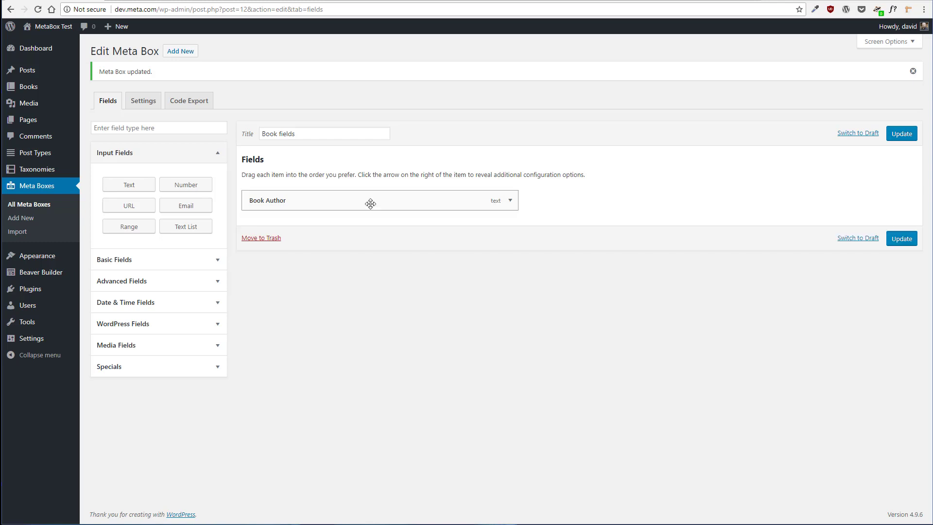
Add a second text field with ID book_title and label Book Title
left_click(129, 184)
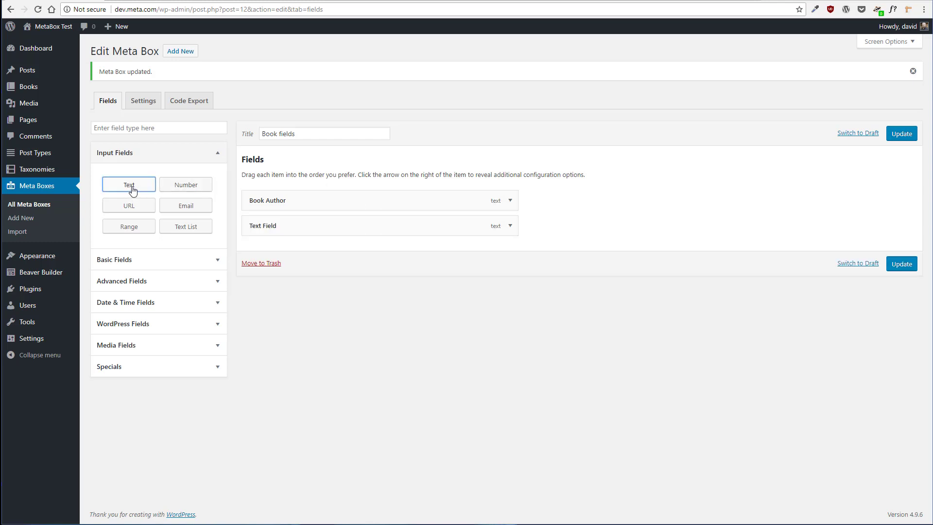
left_click(510, 225)
double_click(327, 285)
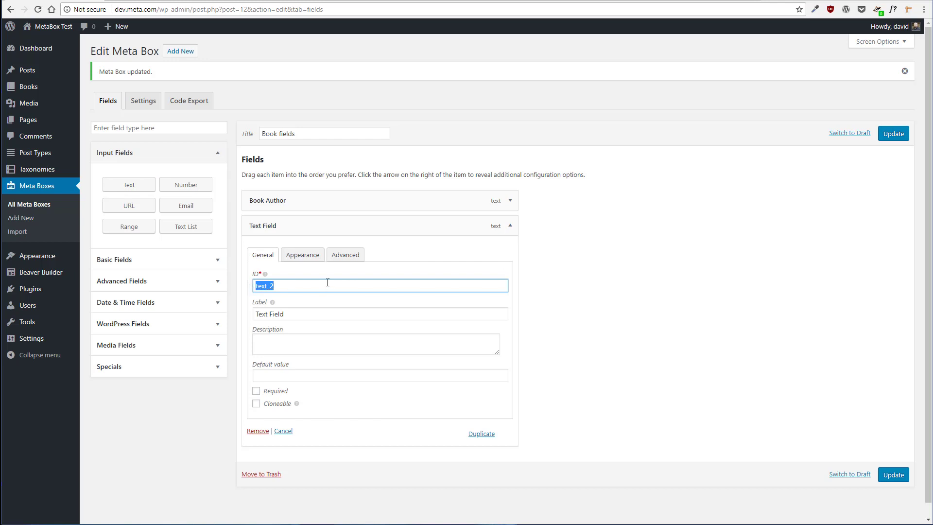
type("Book T")
key("BackSpace")
key("BackSpace")
key("BackSpace")
key("BackSpace")
key("BackSpace")
type("book_title")
key("Tab")
type("Book ")
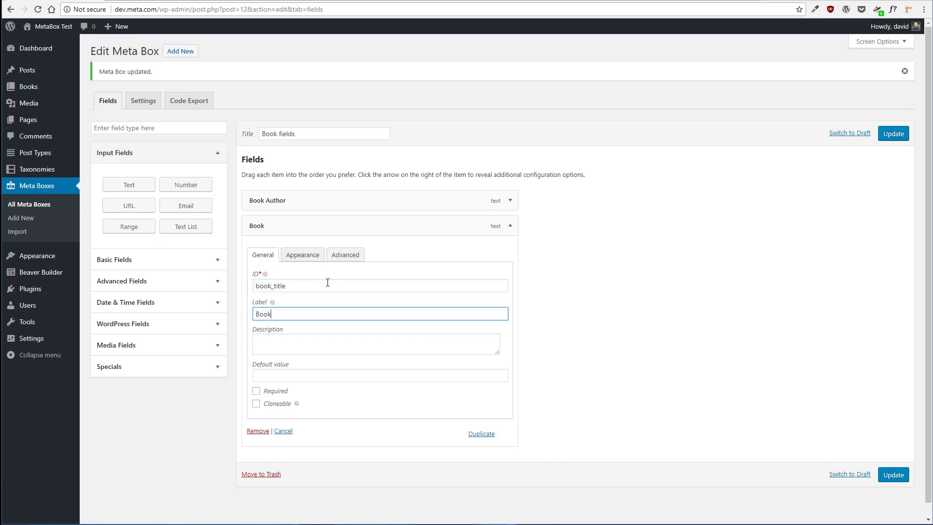
type("Title")
left_click(514, 231)
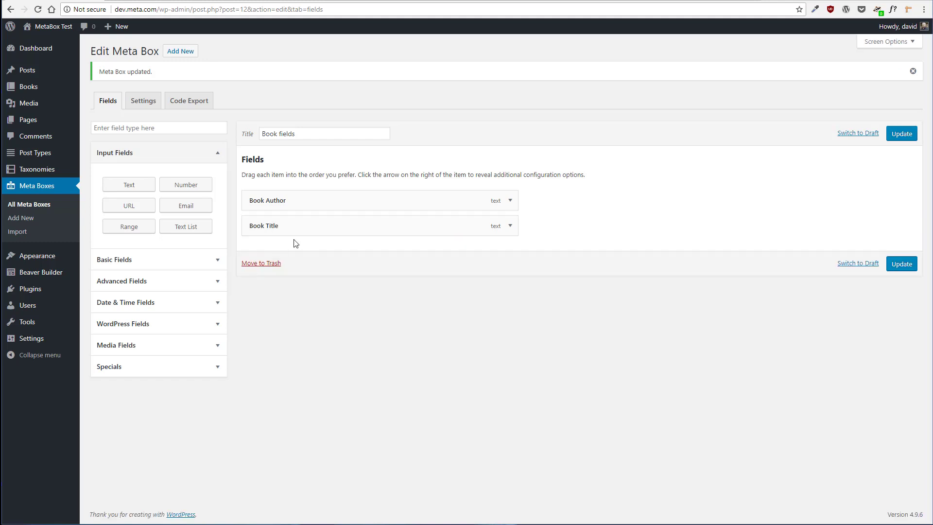
Add a URL field with ID amazon_link and label Amazon Link, and update the meta box
left_click(127, 208)
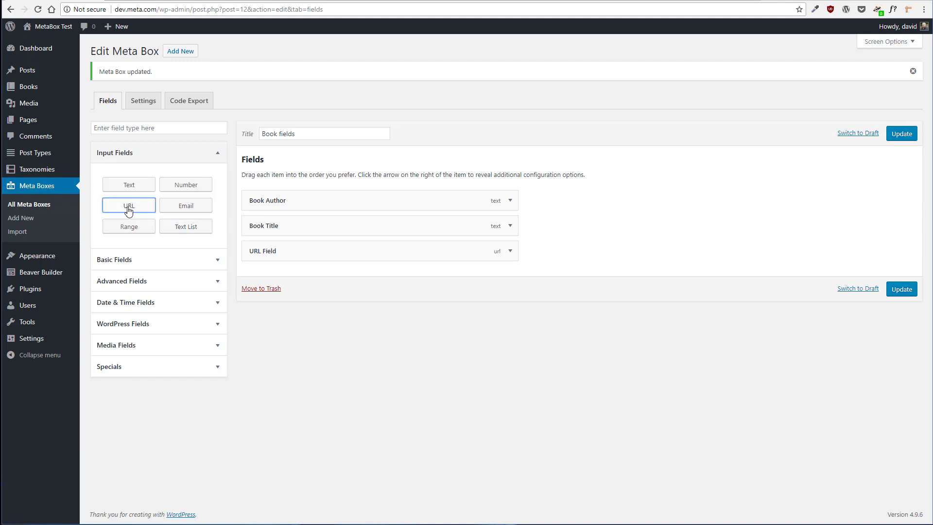
left_click(509, 250)
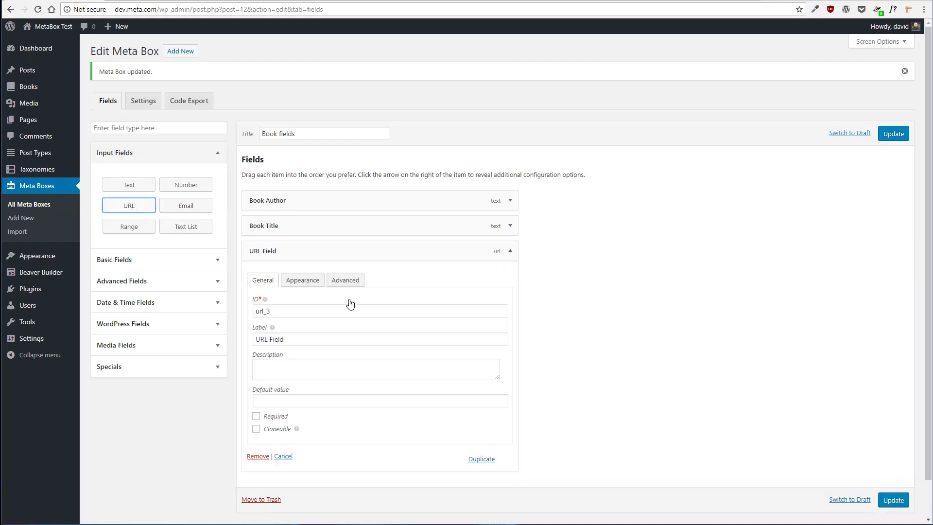
double_click(282, 312)
type("amazon")
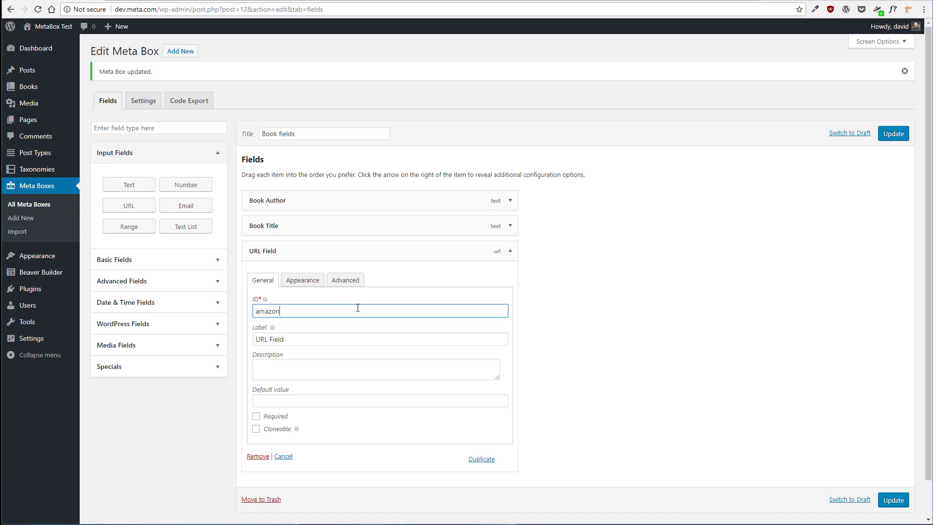
type("_link")
left_click(297, 341)
left_click_drag(297, 341, 253, 340)
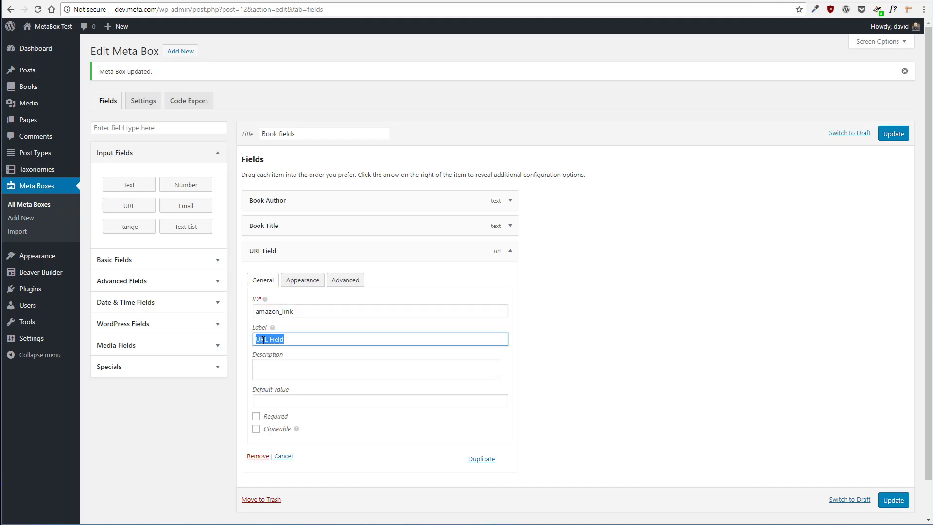
type("Amazon Link")
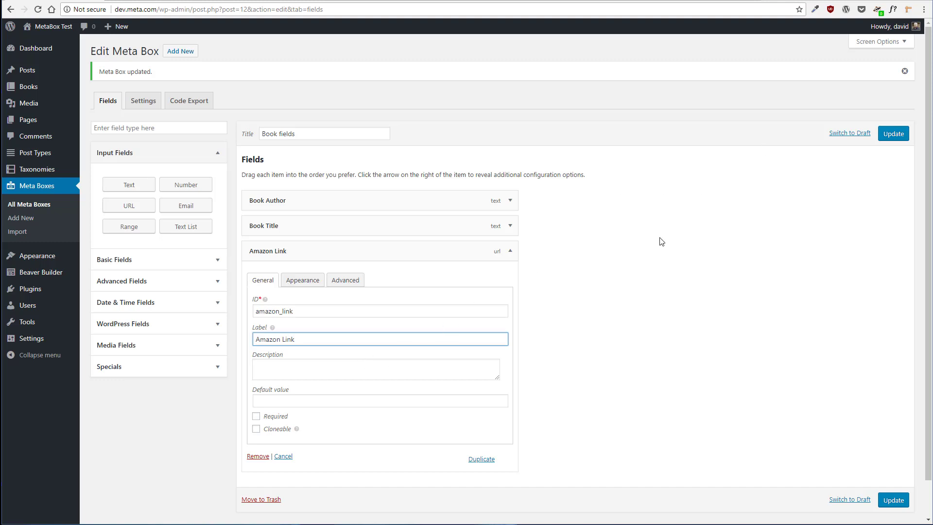
left_click(513, 256)
left_click(903, 135)
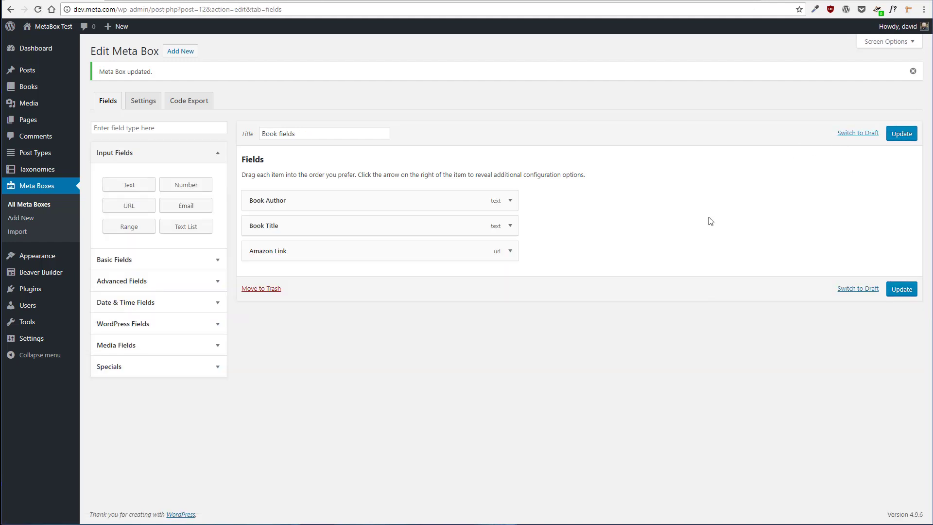
Open the Add new Book editor to check for the new fields
mouse_move(30, 88)
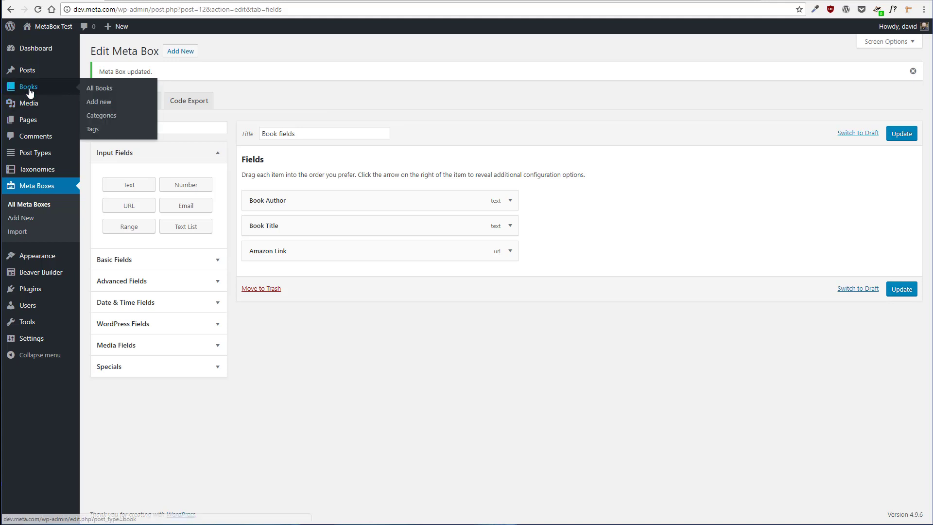
left_click(95, 103)
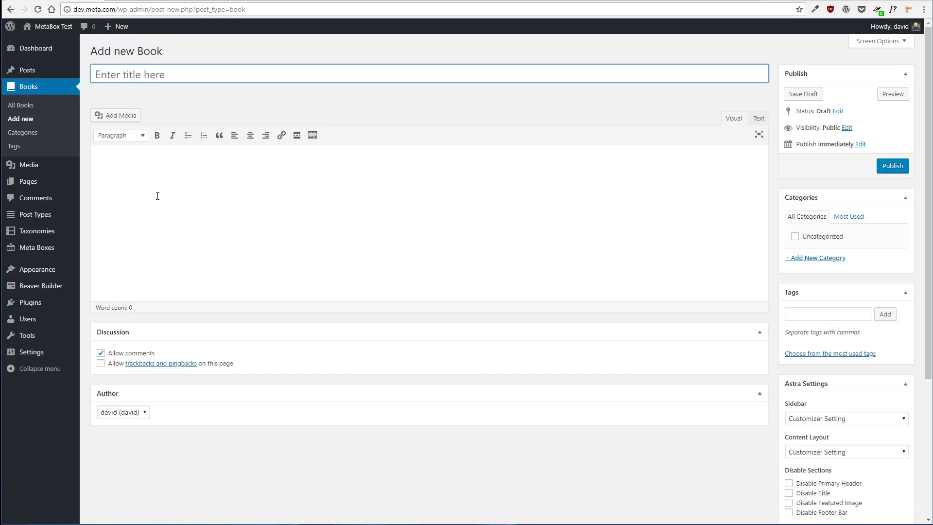
Reopen the Book fields meta box settings and add Book to the post types it appears on
mouse_move(59, 247)
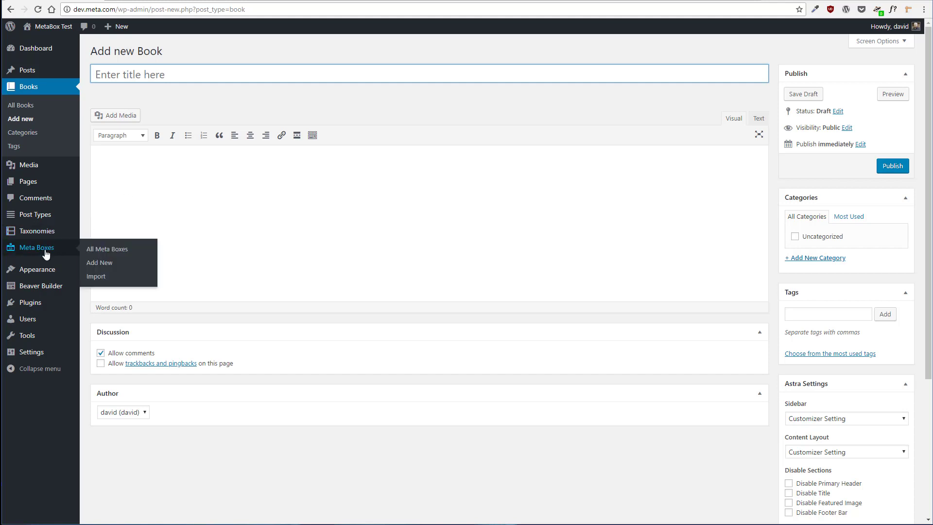
left_click(96, 249)
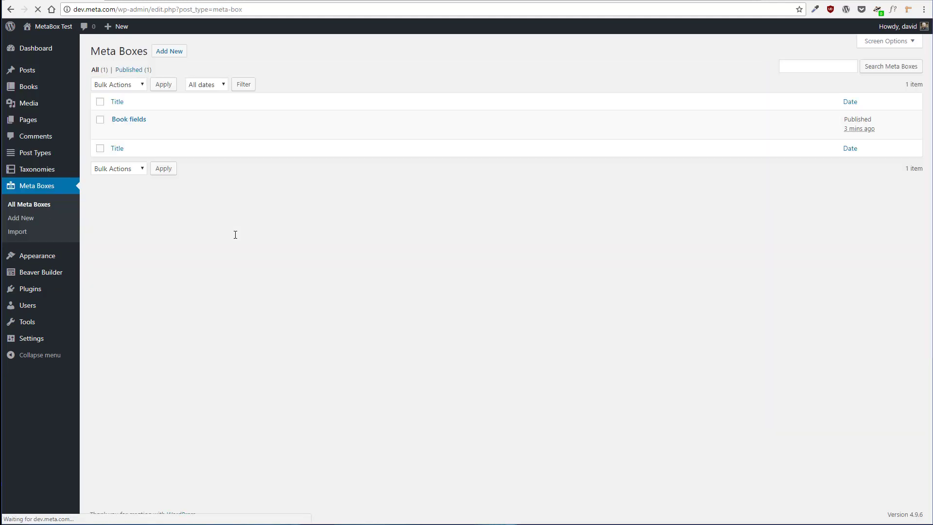
left_click(117, 131)
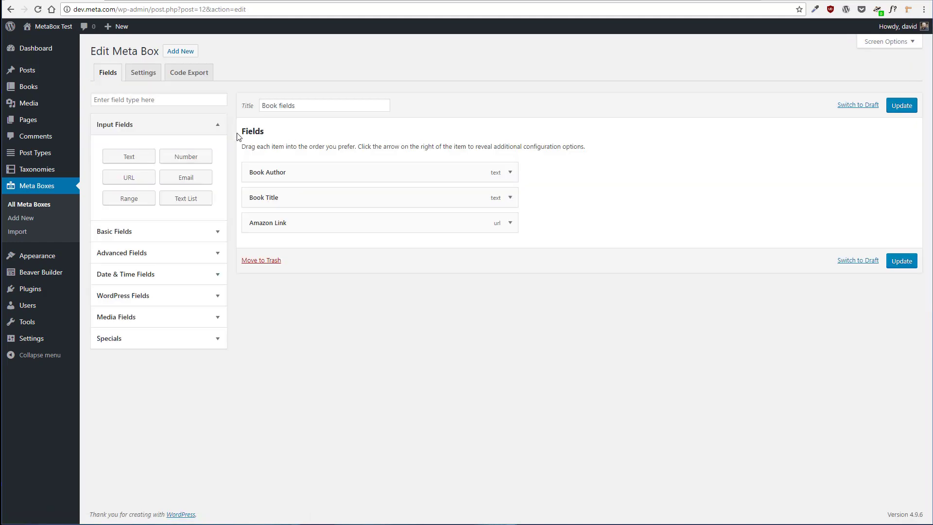
left_click(143, 73)
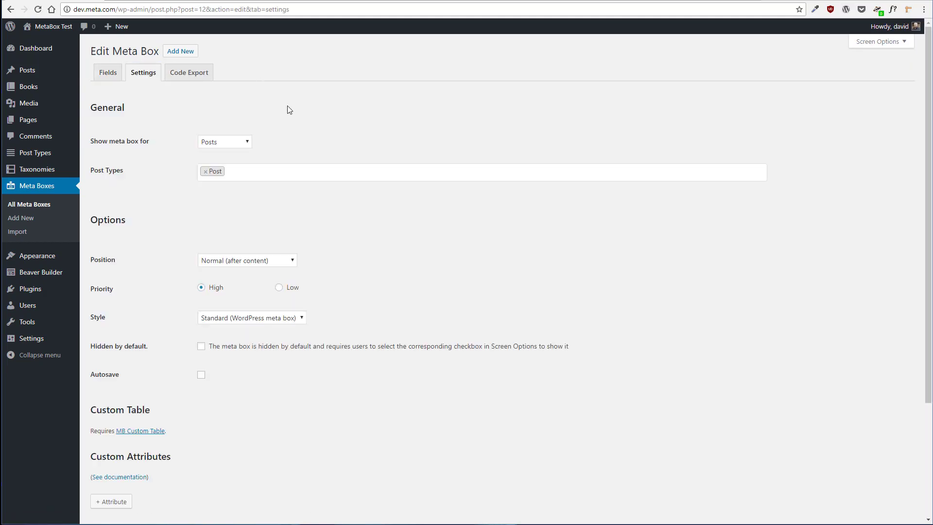
left_click(250, 141)
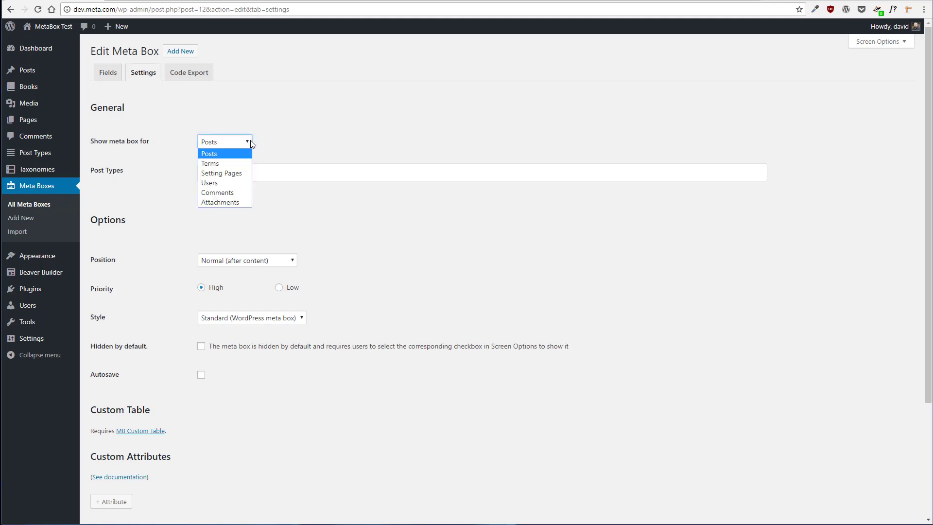
left_click(240, 153)
left_click(246, 167)
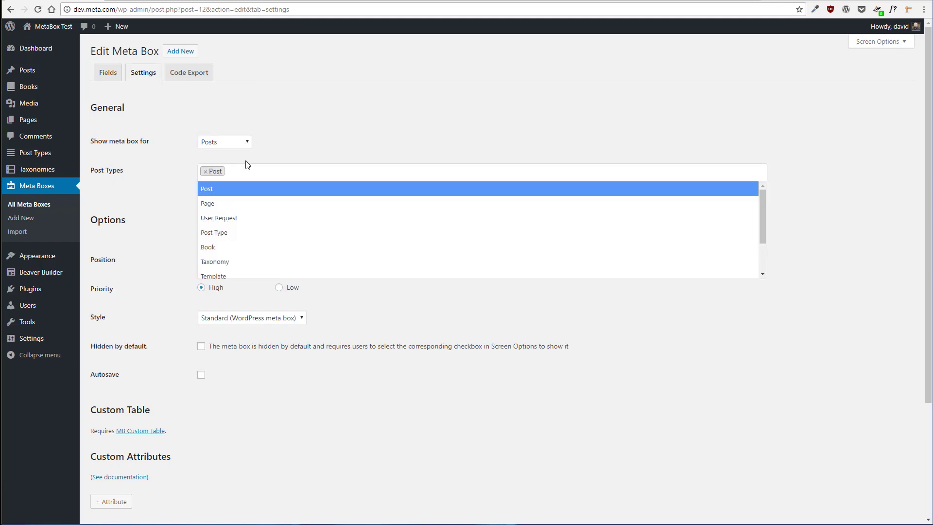
left_click(259, 248)
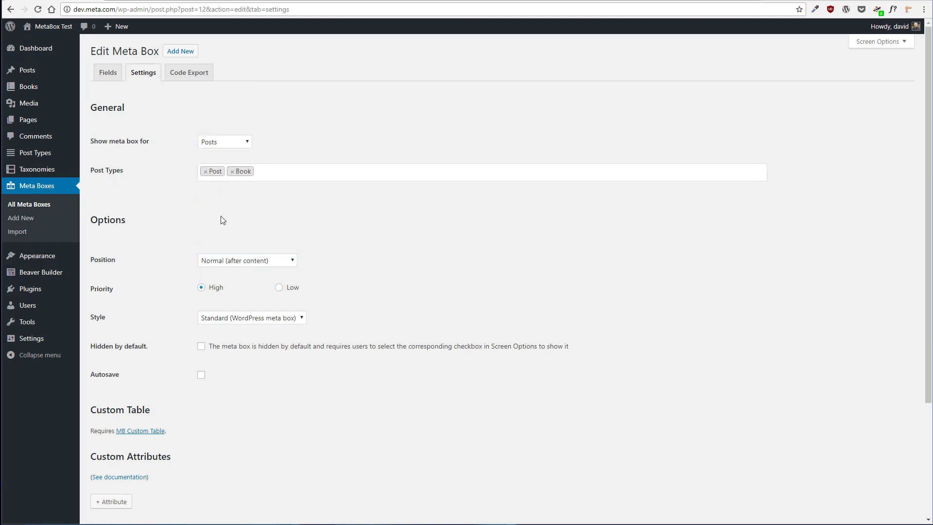
Restrict the Book fields meta box to the Book post type only, turn on Autosave, and save the changes
left_click(205, 172)
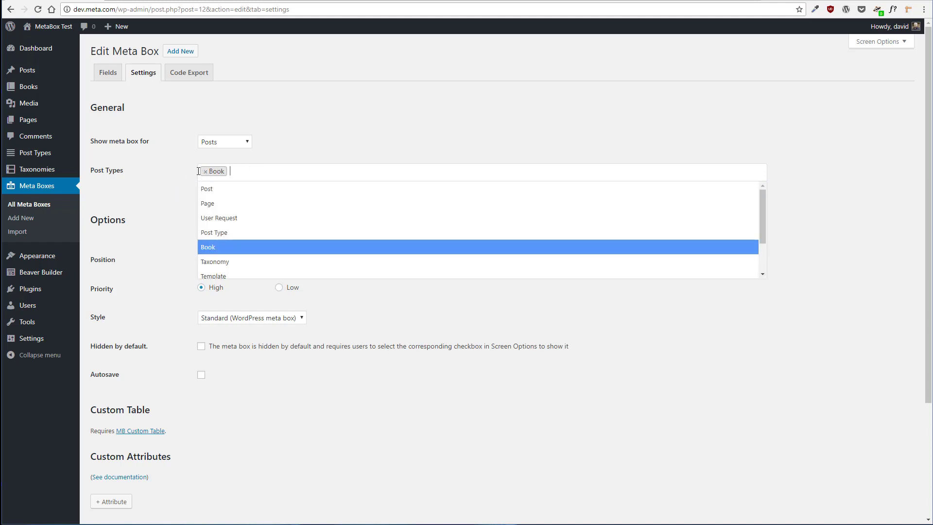
left_click(155, 174)
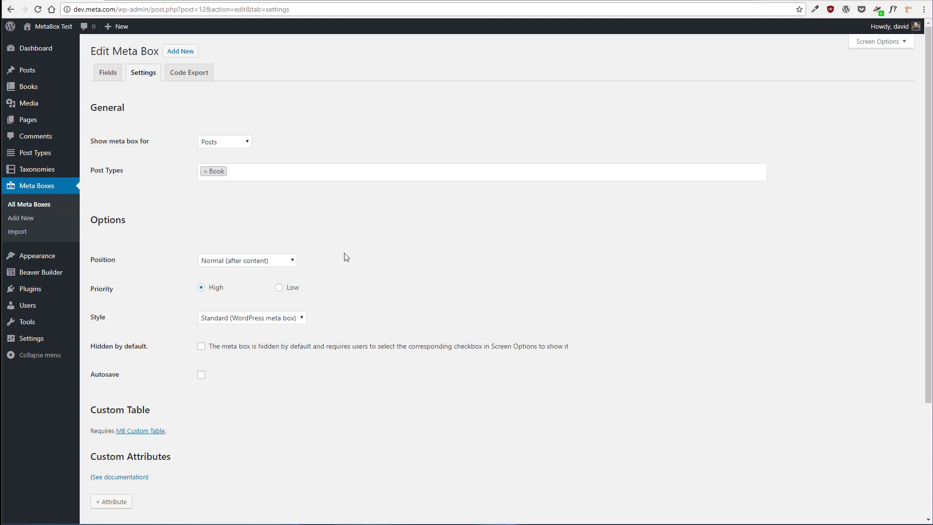
scroll(353, 259, "down", 3)
left_click(201, 245)
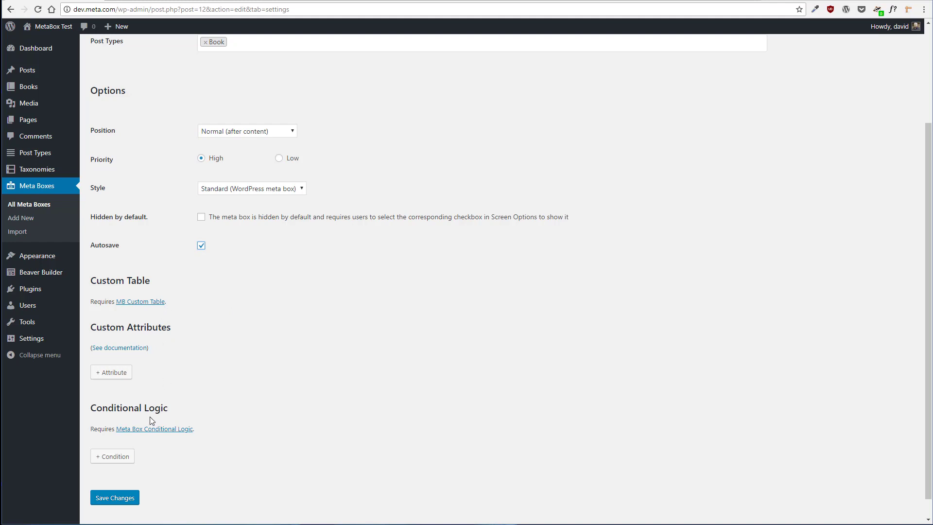
scroll(224, 404, "up", 3)
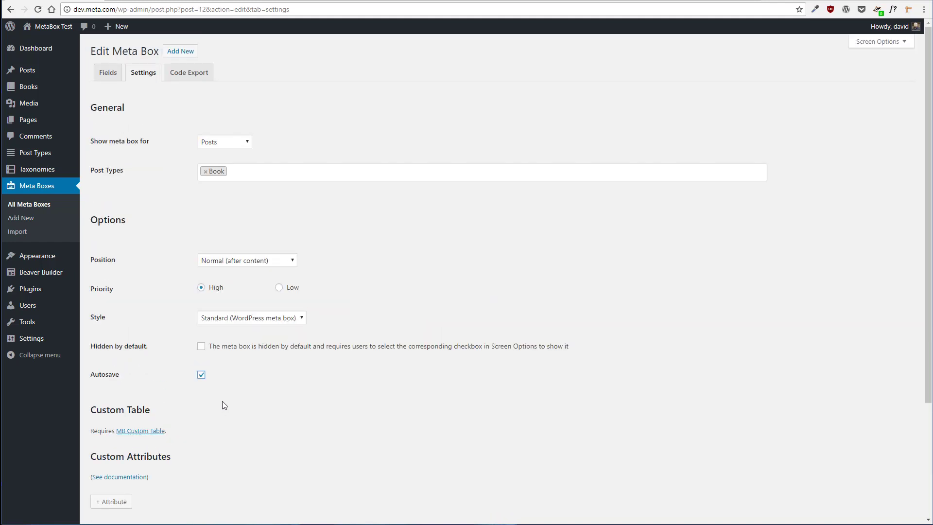
scroll(206, 382, "down", 3)
left_click(115, 476)
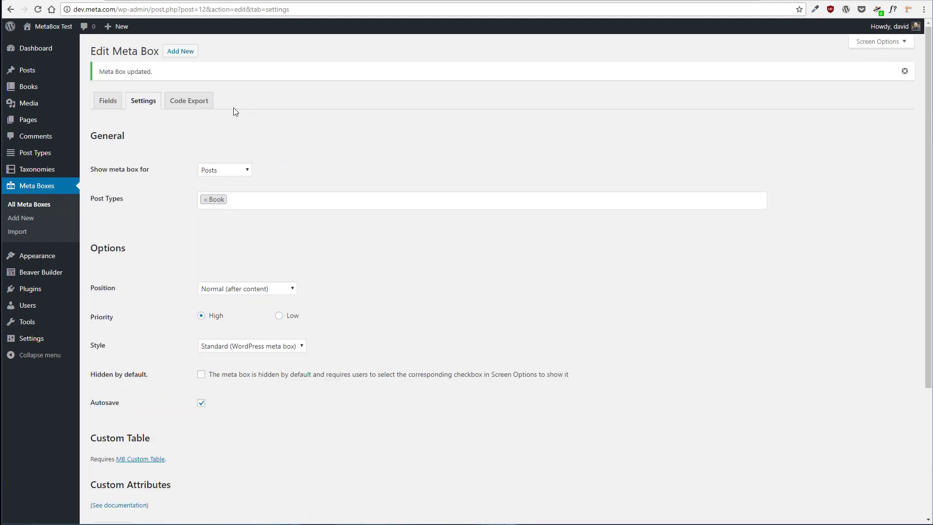
Review the meta box's generated code export, then open the Add new Book editor
left_click(190, 103)
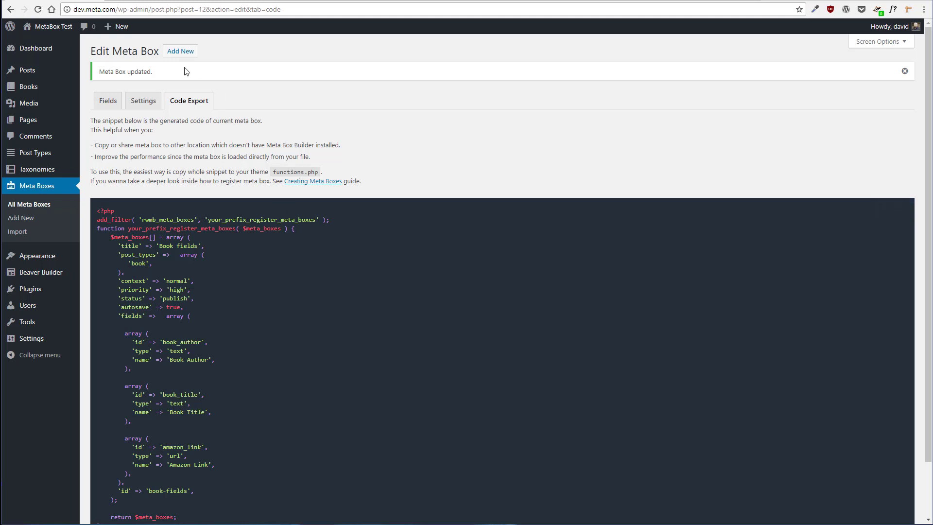
mouse_move(54, 87)
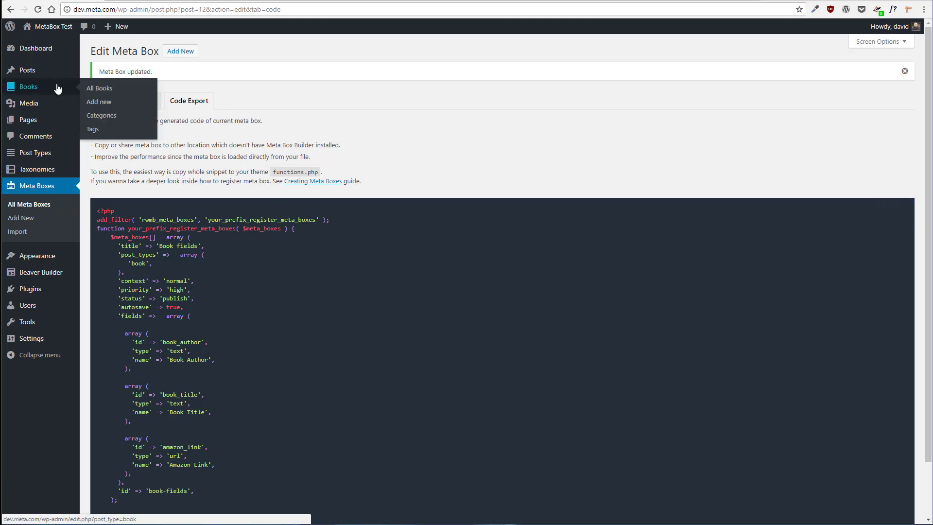
left_click(115, 102)
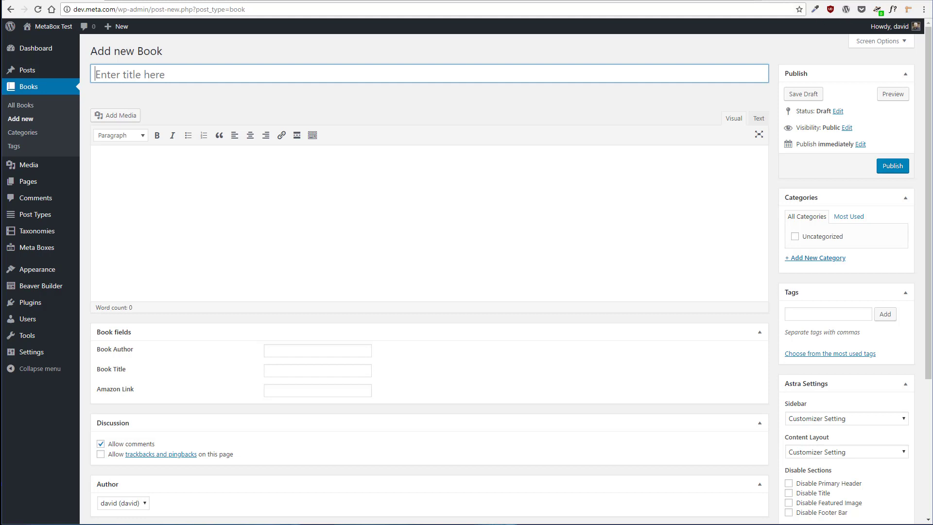
Open amazon.com in a new browser tab to look up the book
left_click(771, 1)
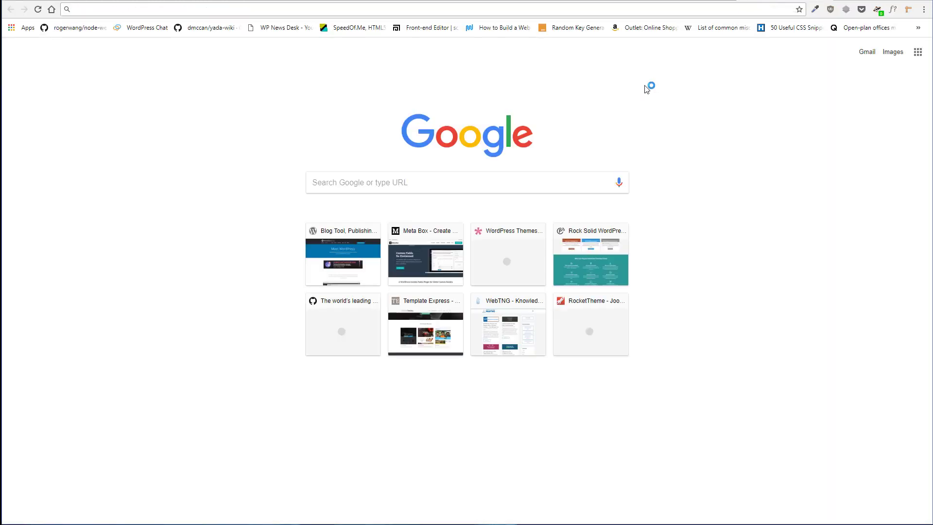
type("amazon.com")
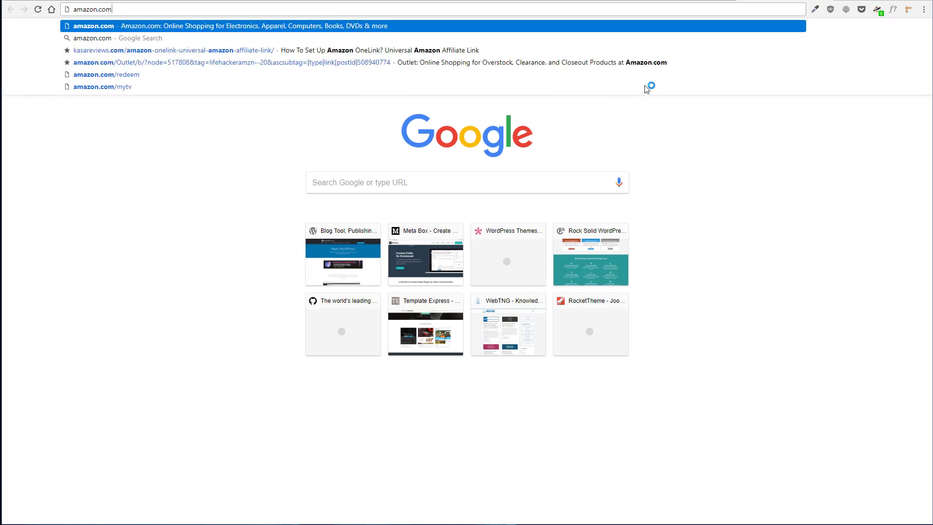
key("Return")
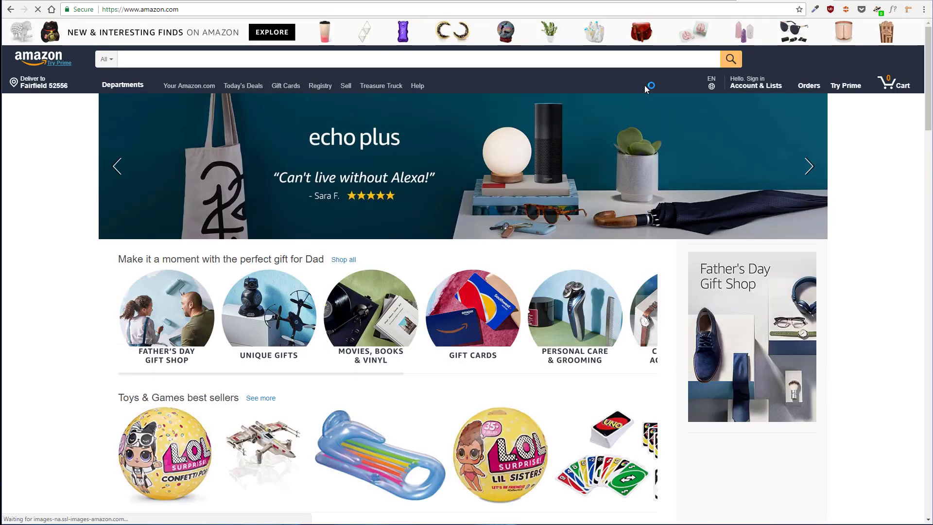
left_click(280, 59)
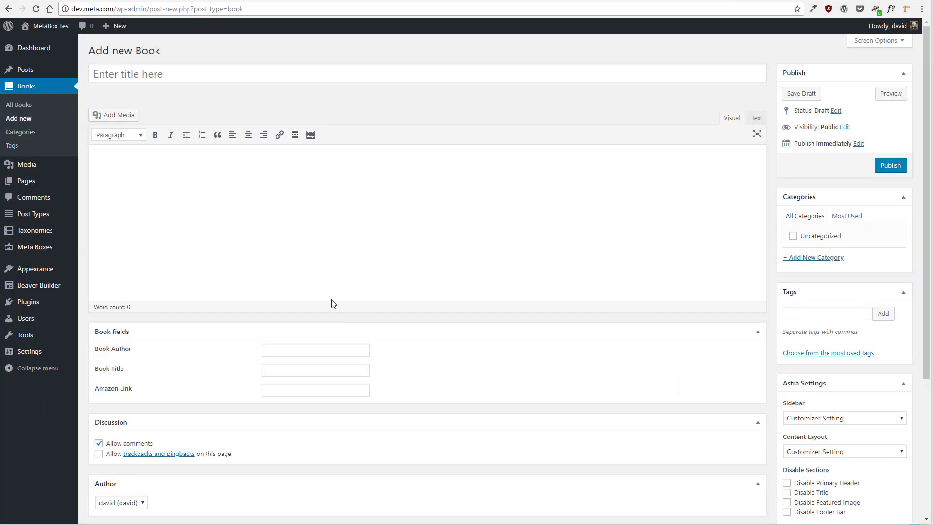
Title the new book Dash by Kirby Larson
left_click(138, 80)
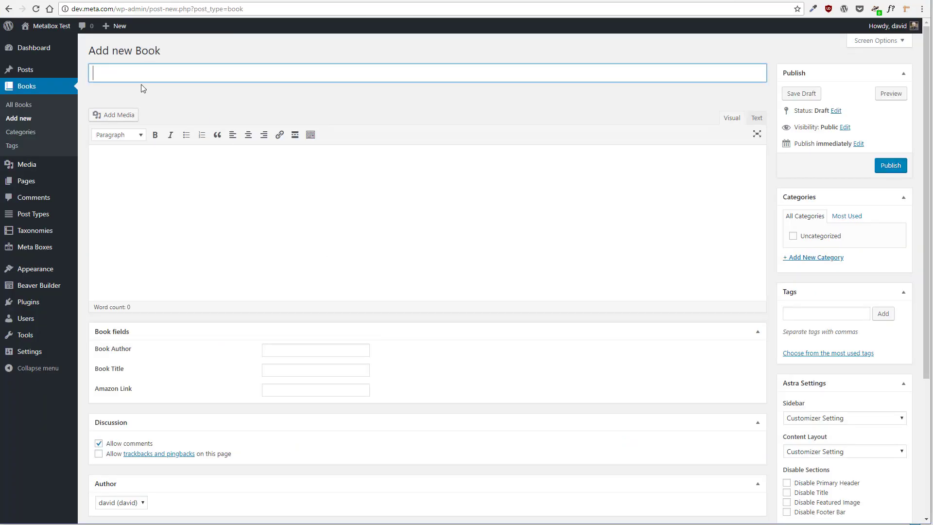
type("Dash b")
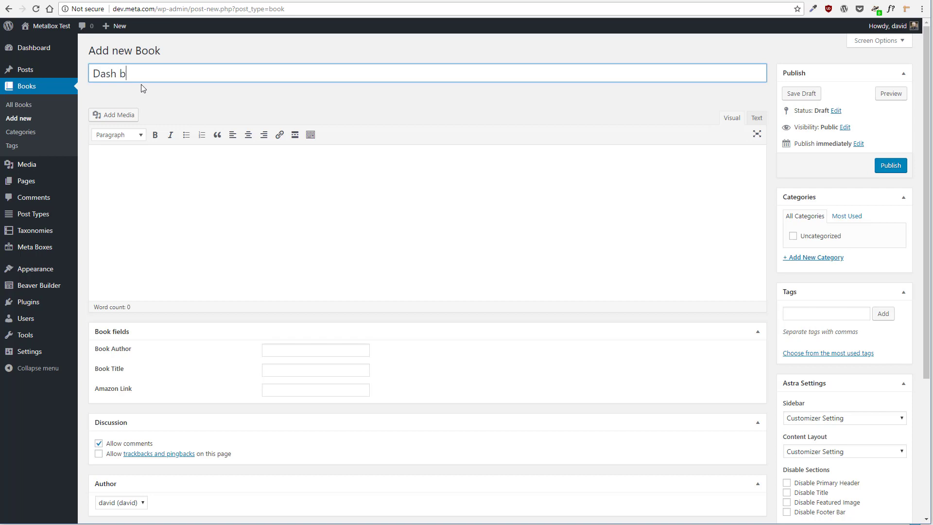
type("y Kirby Larson")
key("Tab")
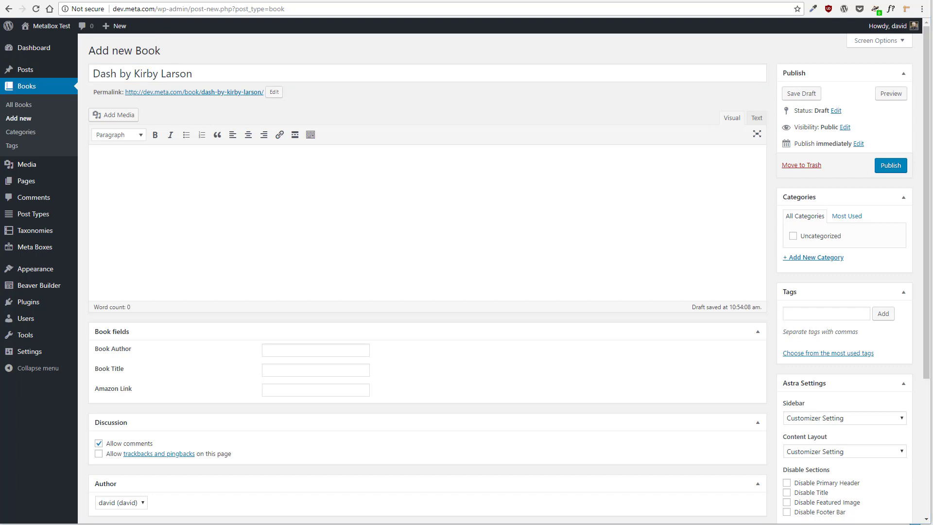
Paste the sample description into the book's content and remove its surrounding quotation marks
key("ctrl+v")
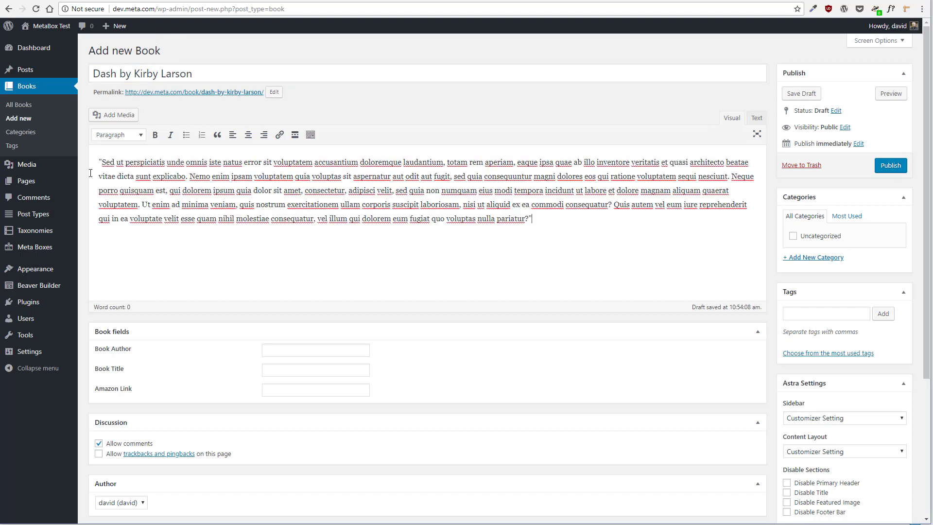
left_click(103, 162)
key("BackSpace")
left_click(547, 221)
key("BackSpace")
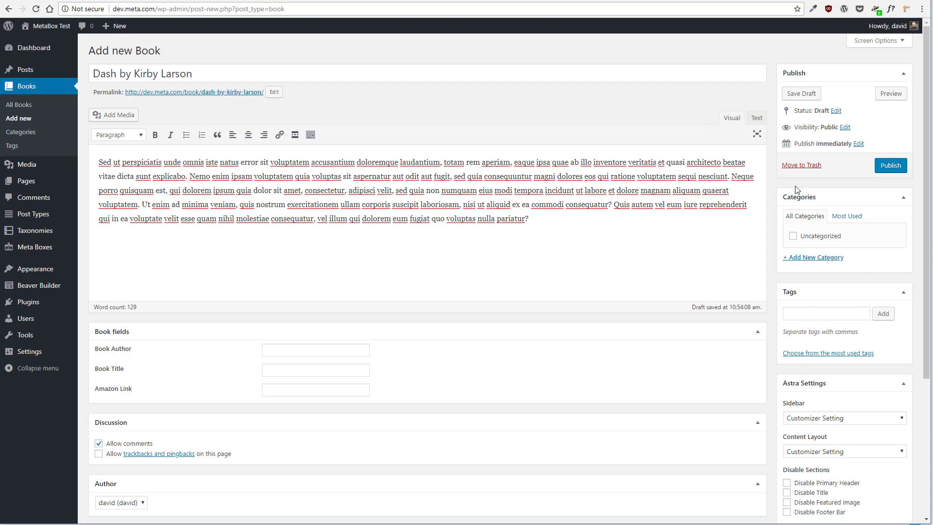
Fill the Book fields with author Kirby Larson, title Dash, and the pasted Amazon link
scroll(577, 254, "down", 4)
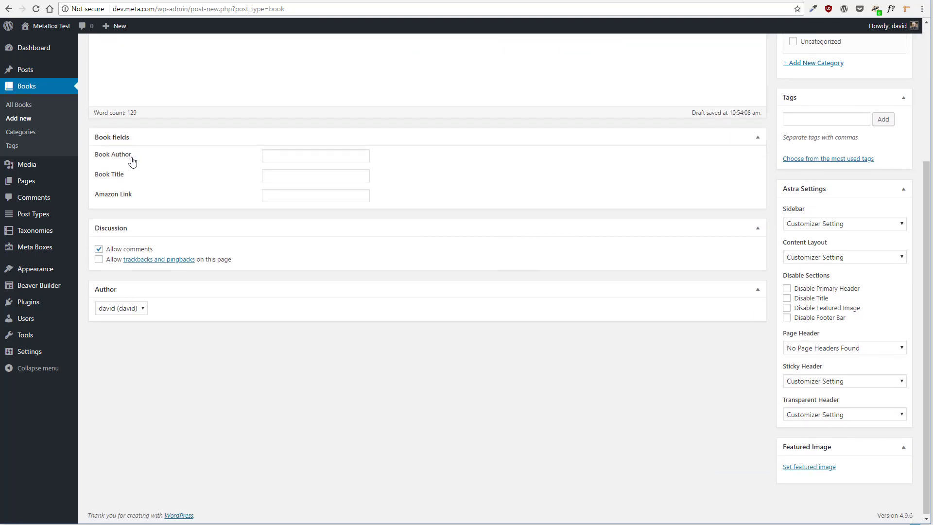
left_click(298, 156)
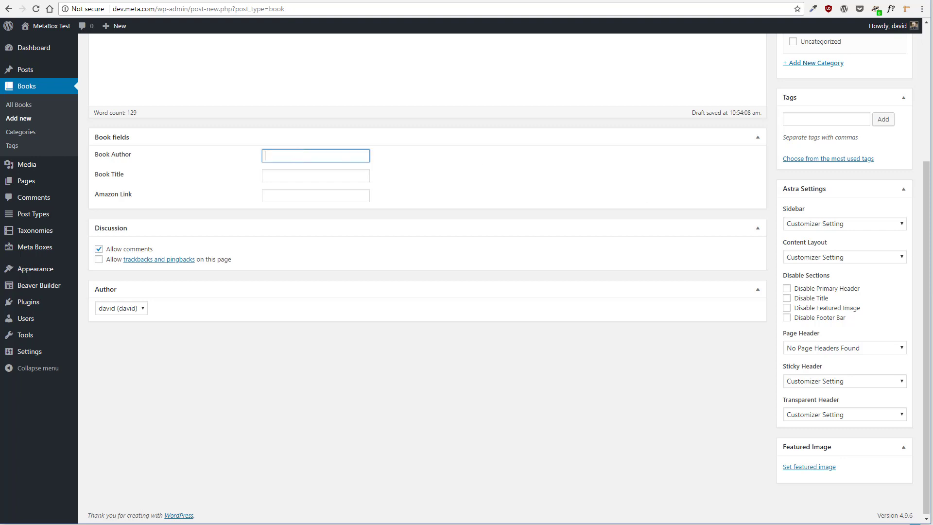
type("Kirby Larson")
key("Tab")
type("Das")
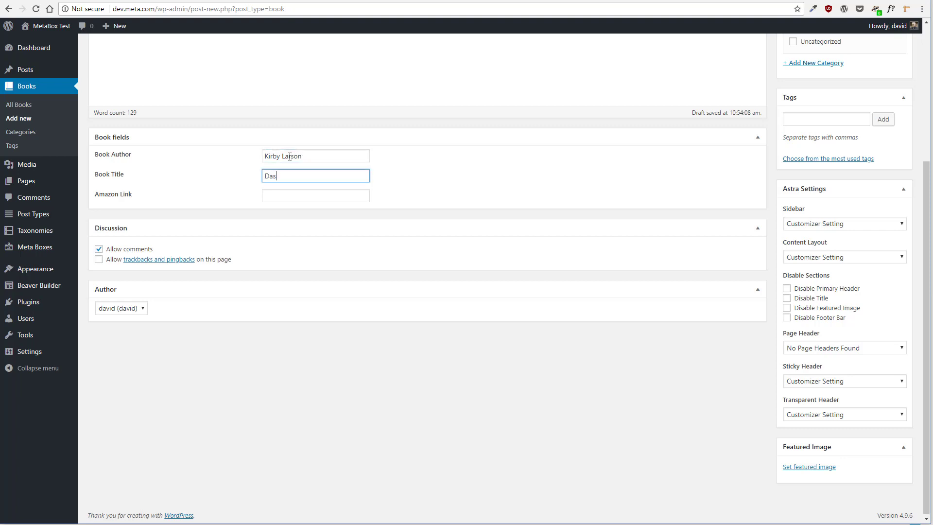
key("Tab")
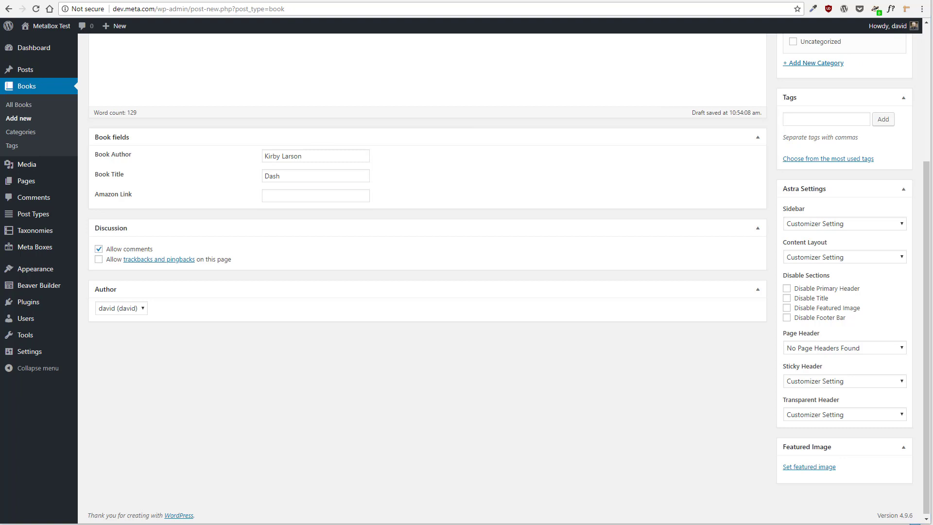
left_click(352, 199)
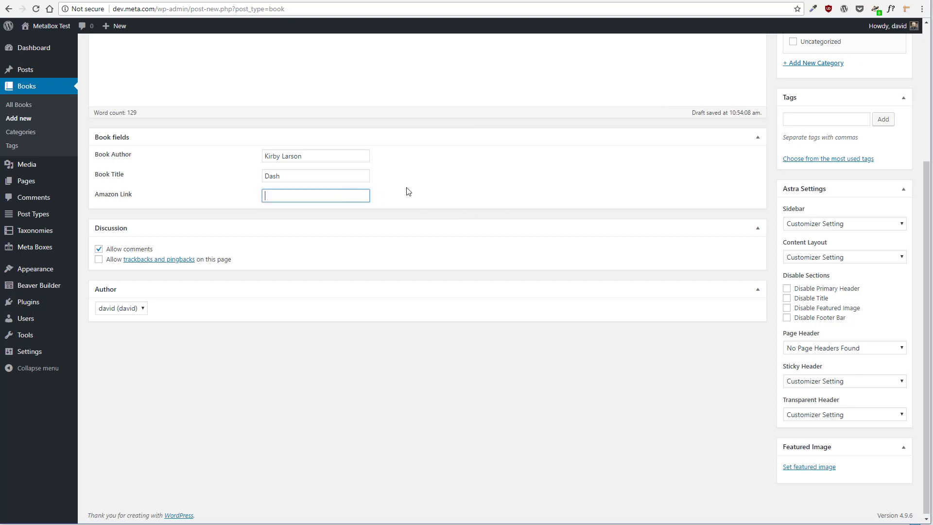
key("ctrl+v")
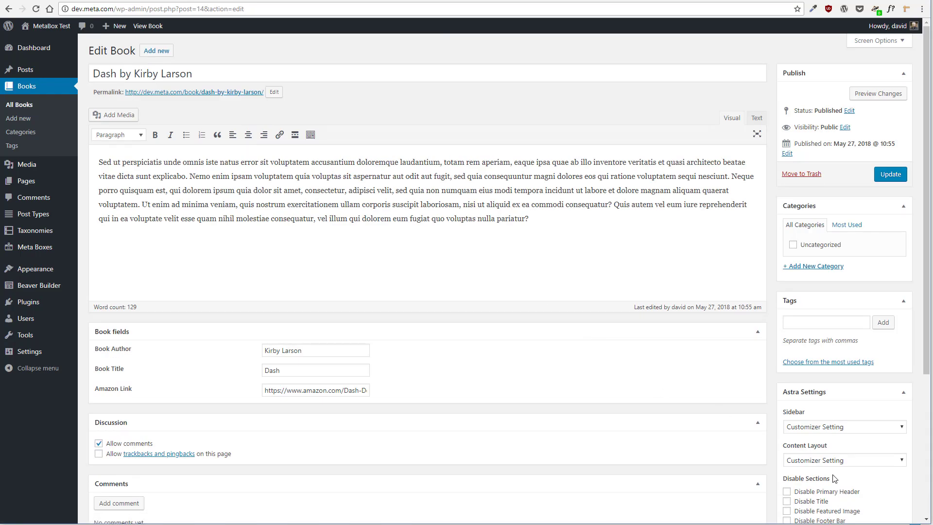
Upload dash.jpg as the book's featured image and update the book
scroll(834, 478, "down", 5)
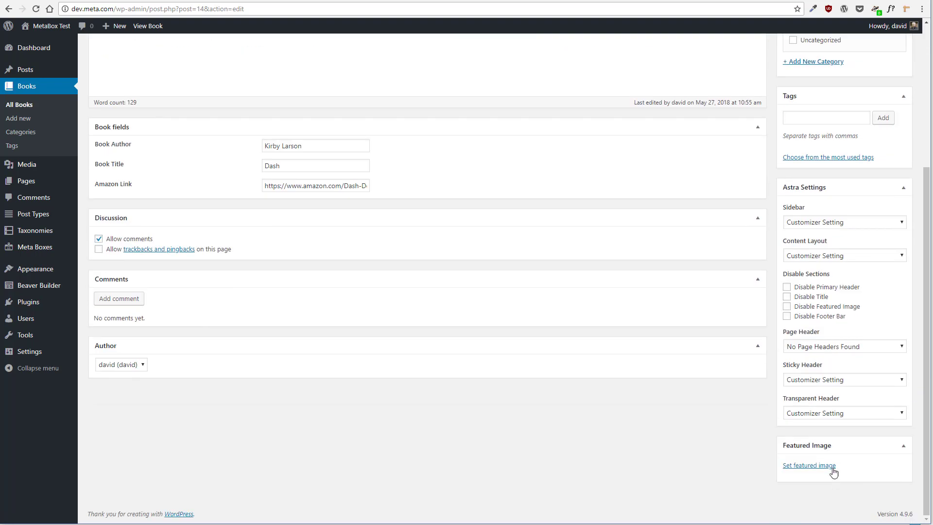
left_click(819, 466)
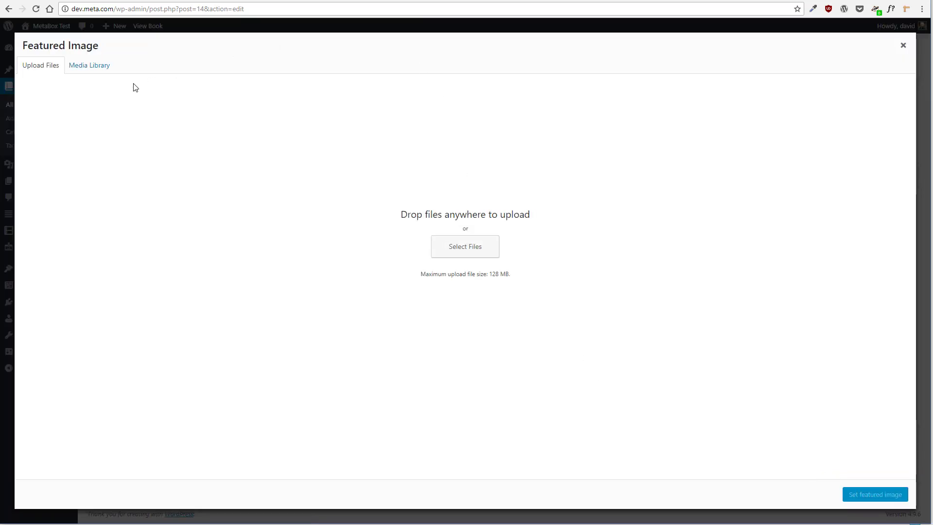
left_click(476, 249)
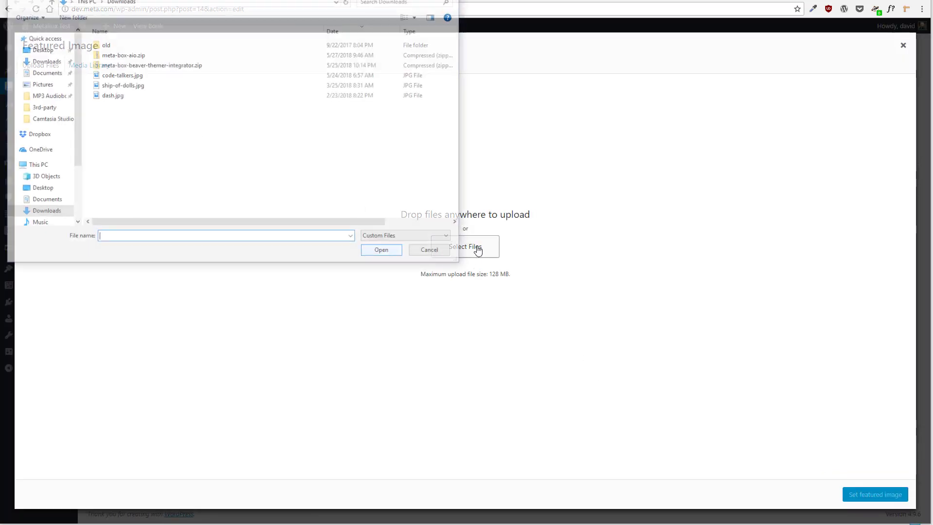
double_click(111, 95)
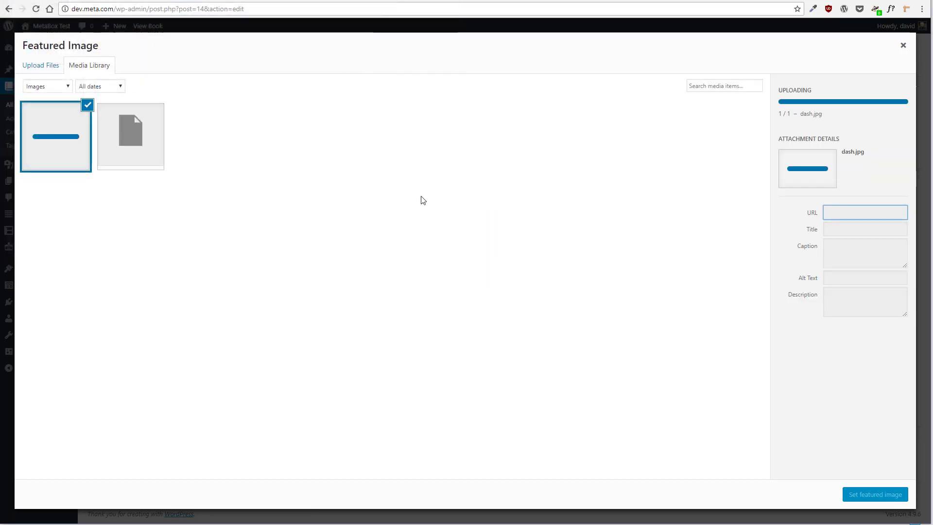
left_click(853, 495)
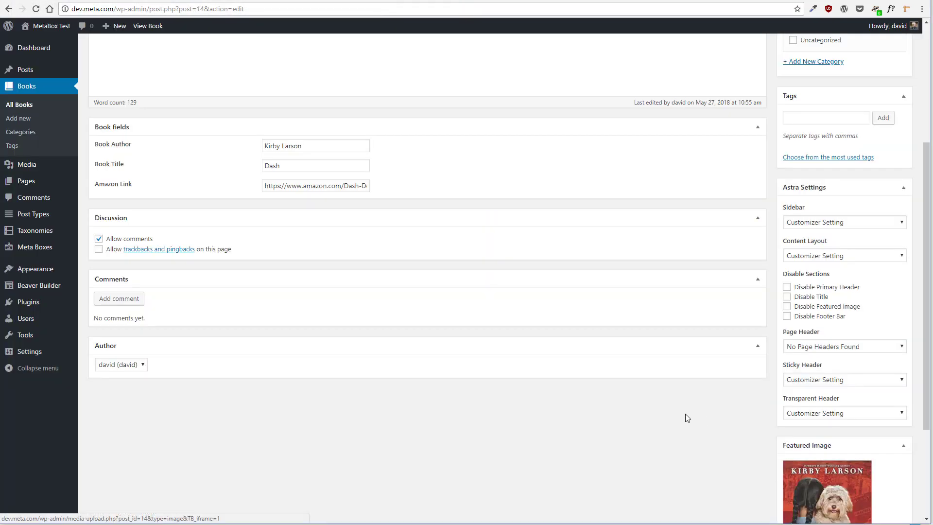
scroll(739, 216, "up", 5)
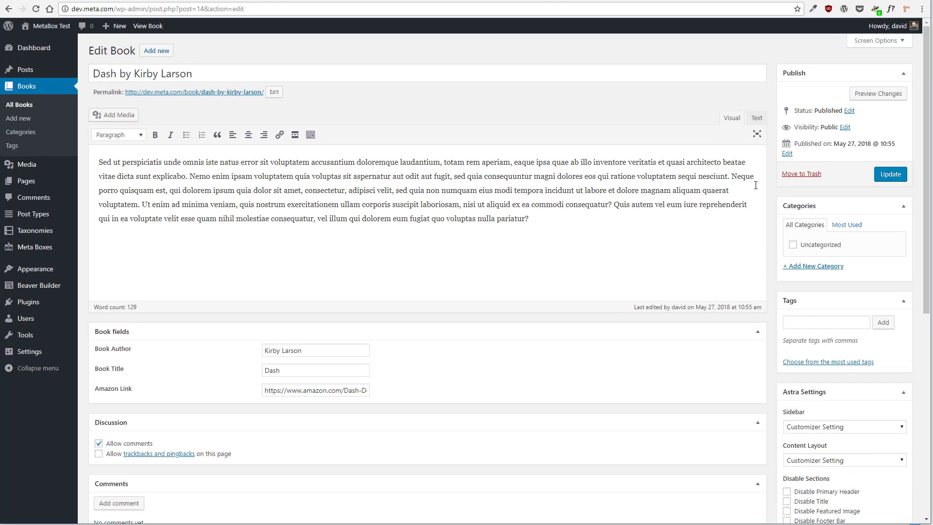
left_click(890, 175)
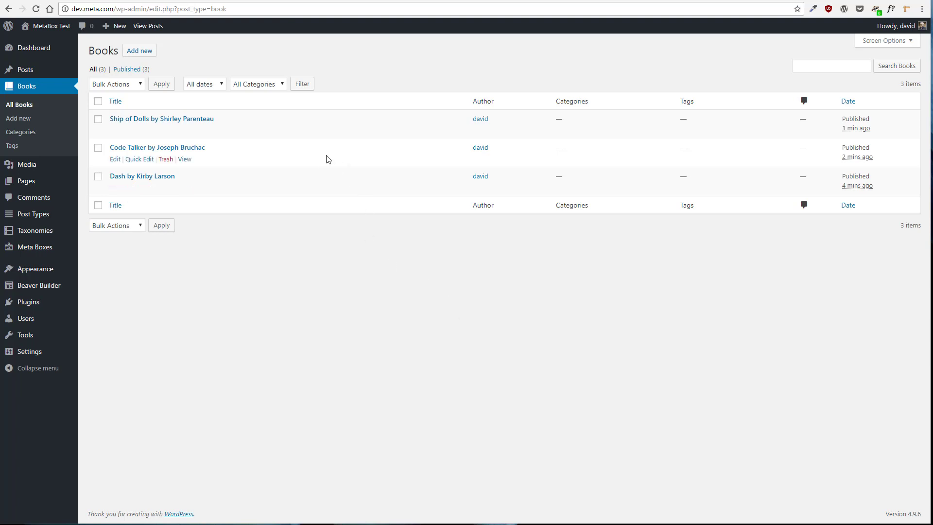
Open the Ship of Dolls book's public page in a new tab and scroll through it
right_click(184, 131)
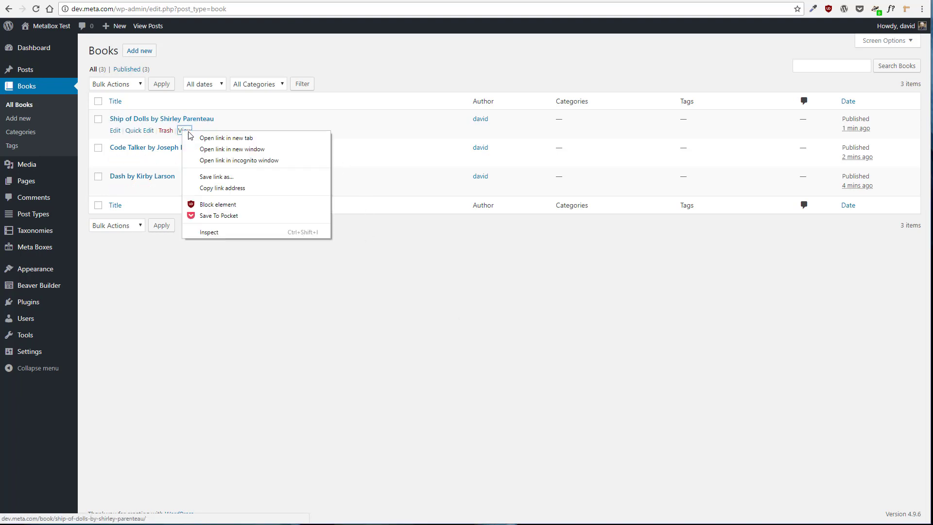
left_click(210, 138)
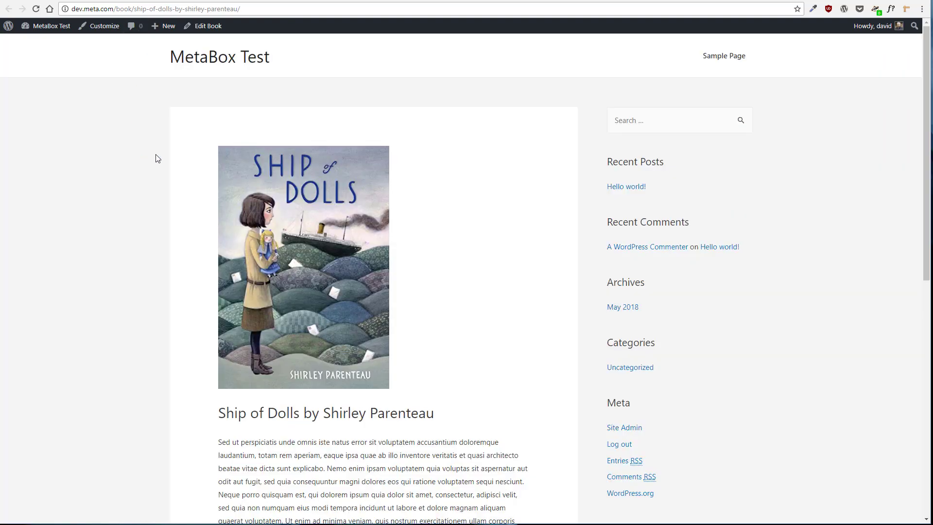
scroll(155, 158, "down", 4)
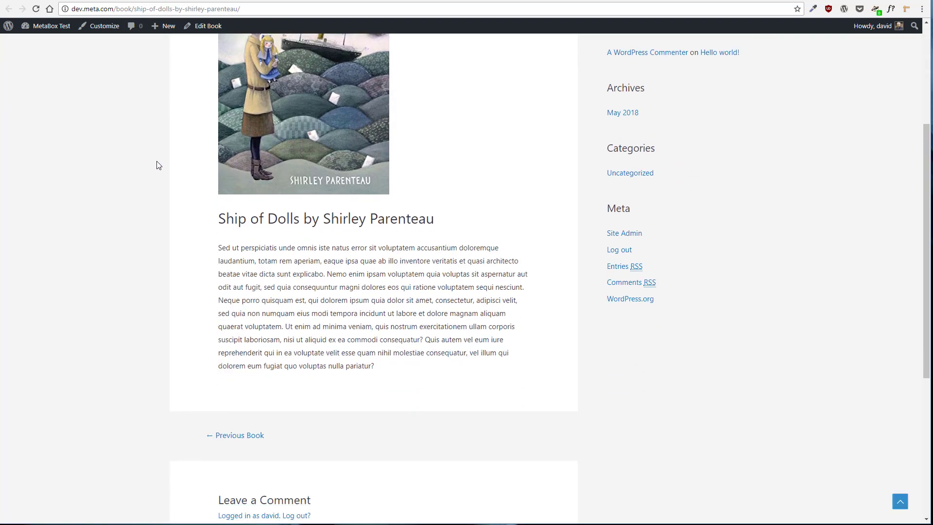
scroll(157, 165, "up", 3)
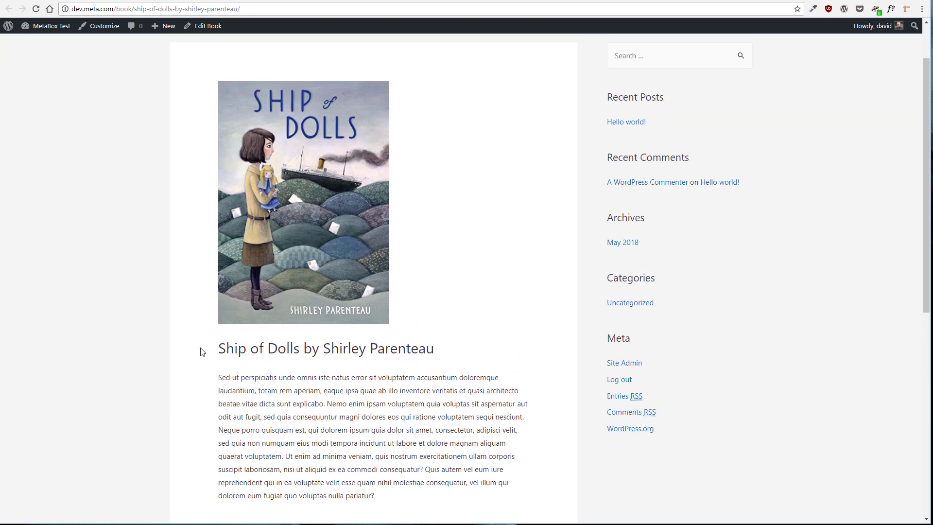
scroll(431, 330, "up", 2)
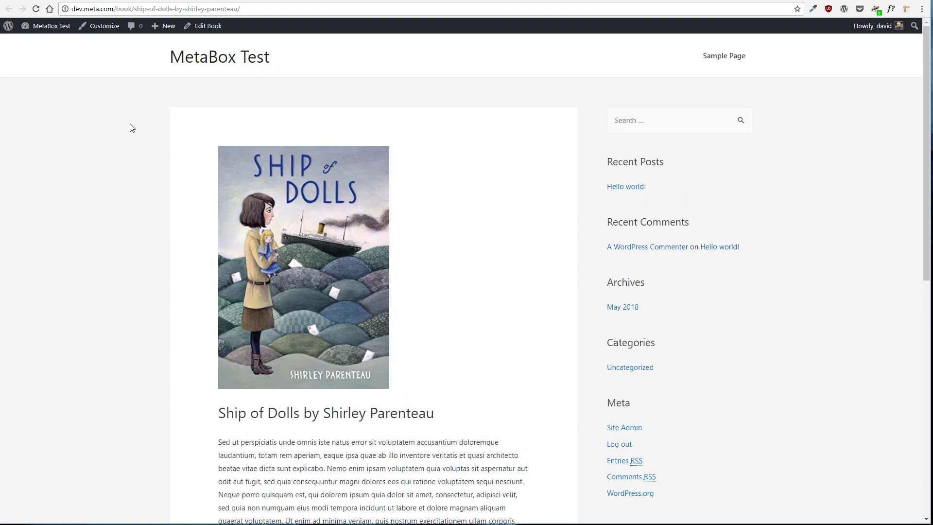
Create a new Beaver Themer layout titled "Book Template for Single" with the Singular layout
mouse_move(48, 26)
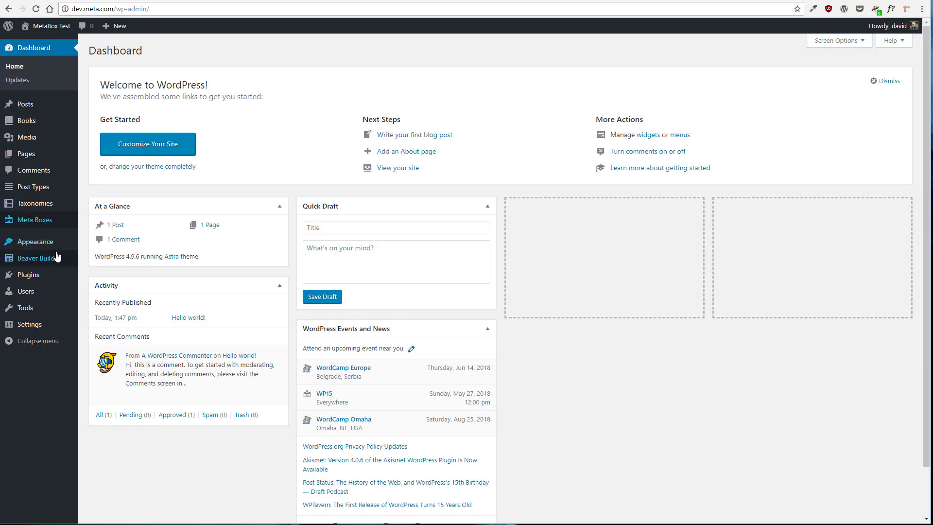
mouse_move(57, 256)
left_click(99, 260)
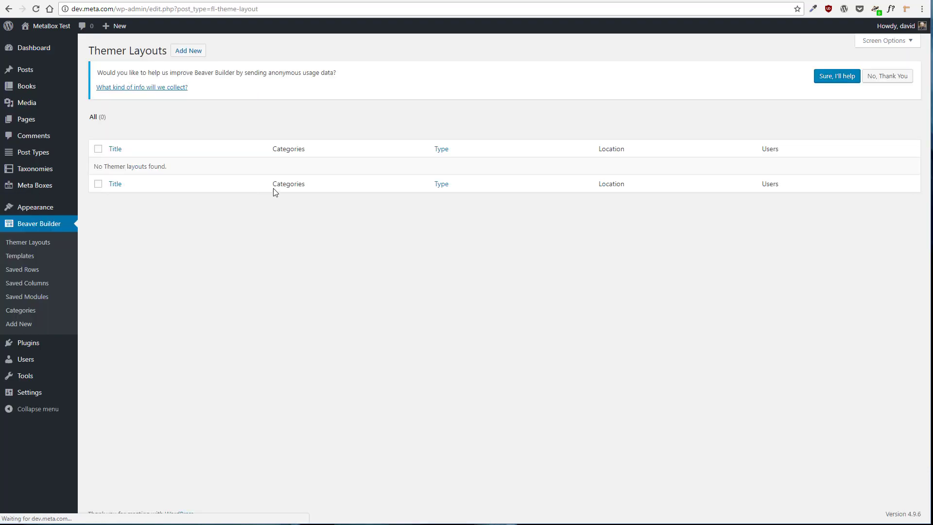
left_click(189, 53)
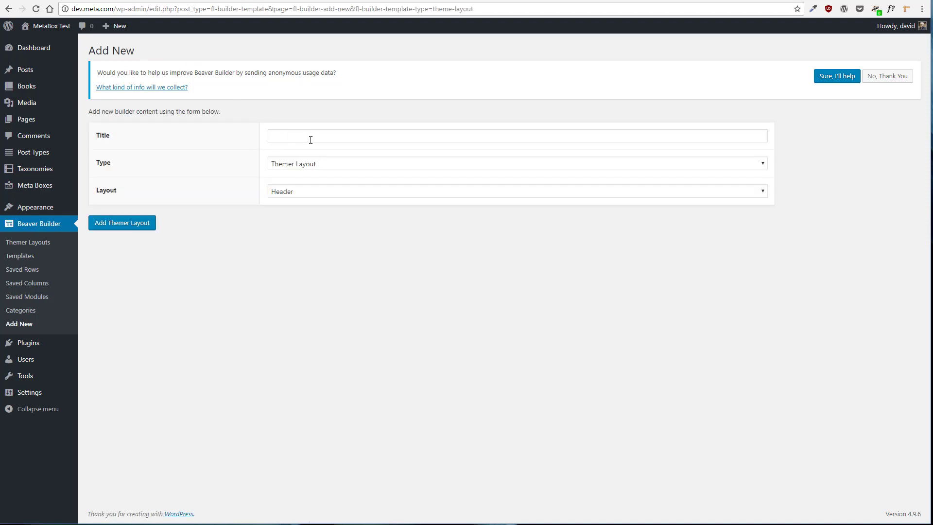
left_click(310, 140)
type("B")
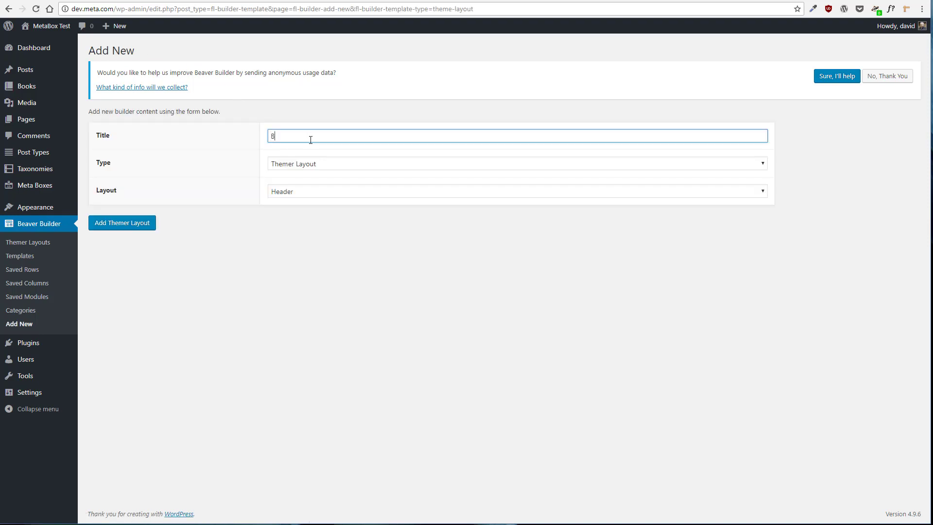
type("ook Template for Single")
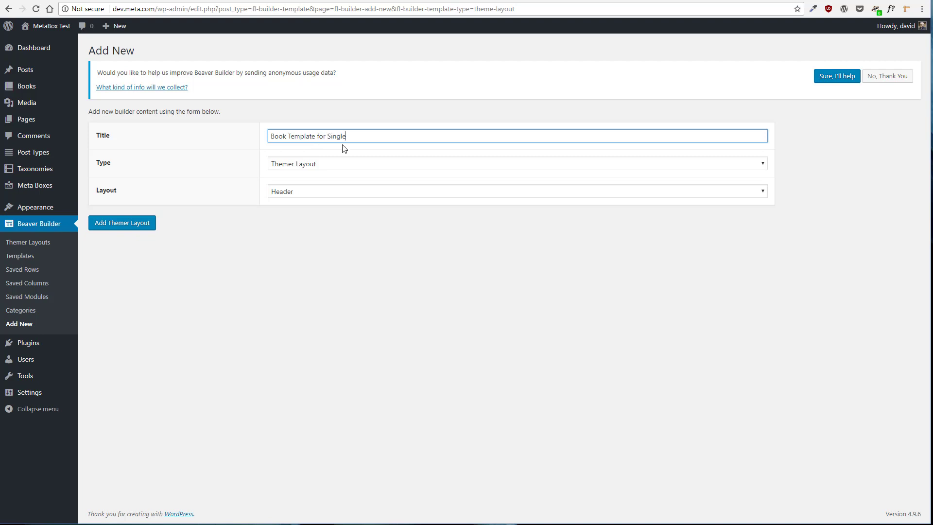
left_click(329, 192)
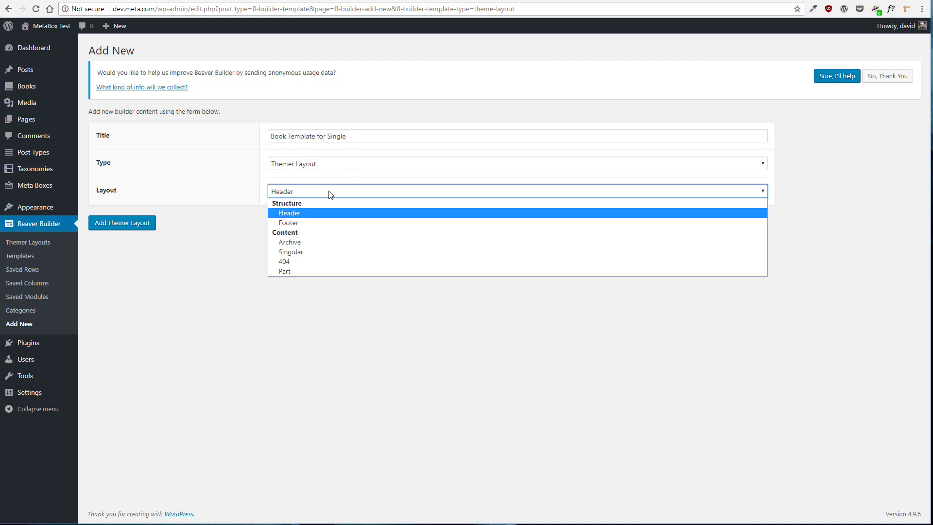
left_click(346, 251)
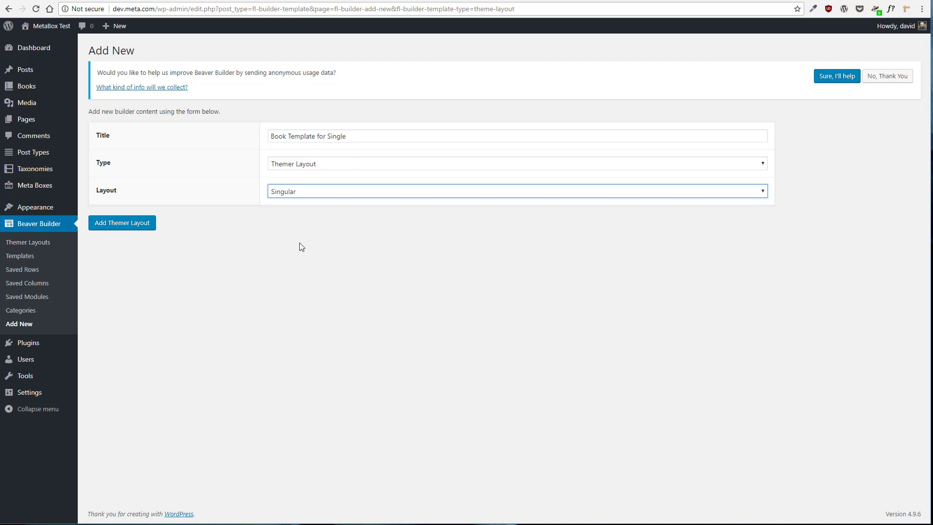
left_click(142, 229)
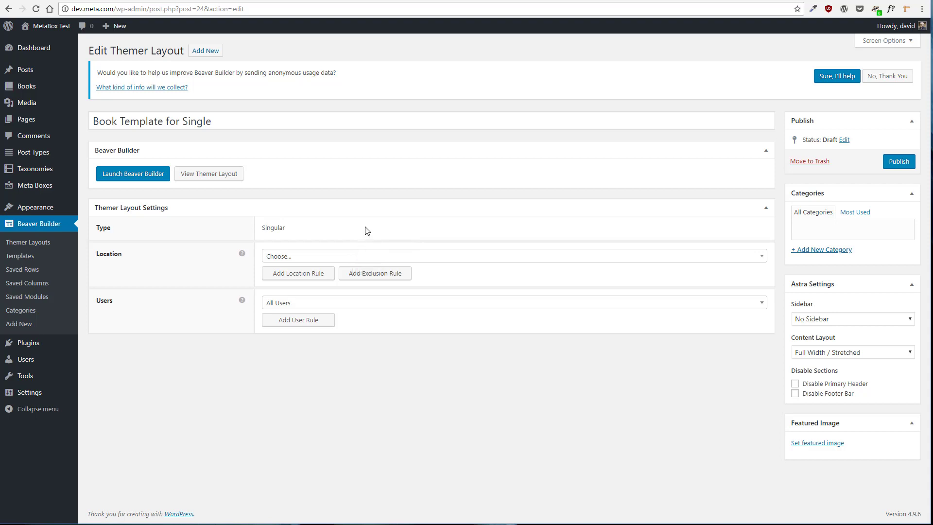
Set the layout's location to Book, publish it, and dismiss the usage-data notice
left_click(383, 255)
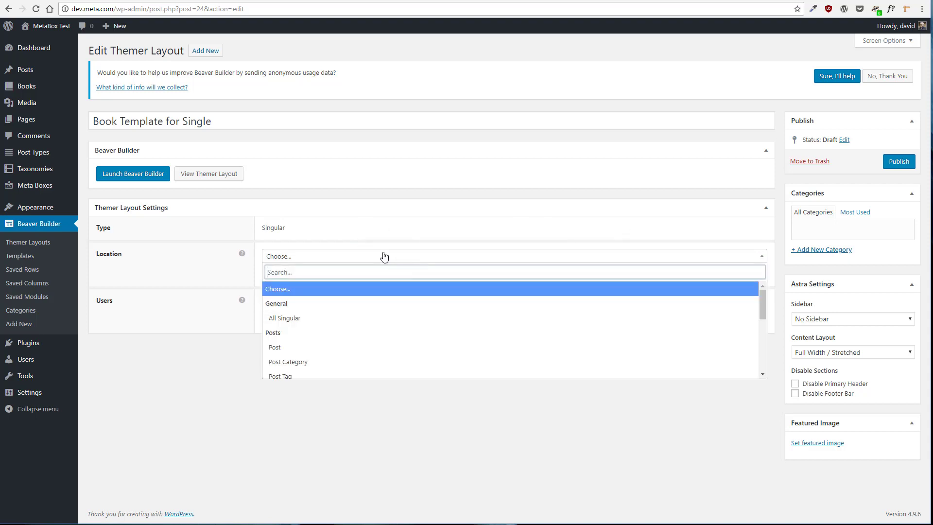
scroll(384, 317, "down", 5)
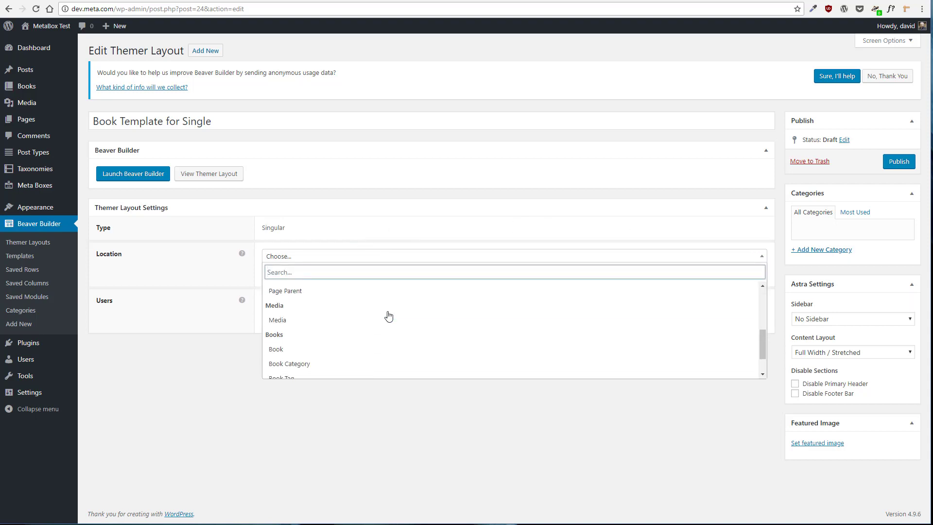
left_click(311, 353)
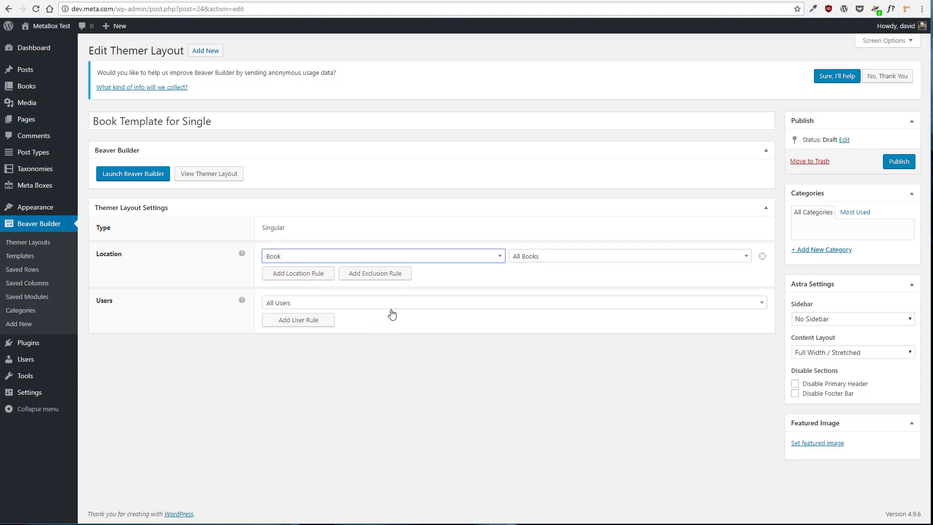
left_click(897, 162)
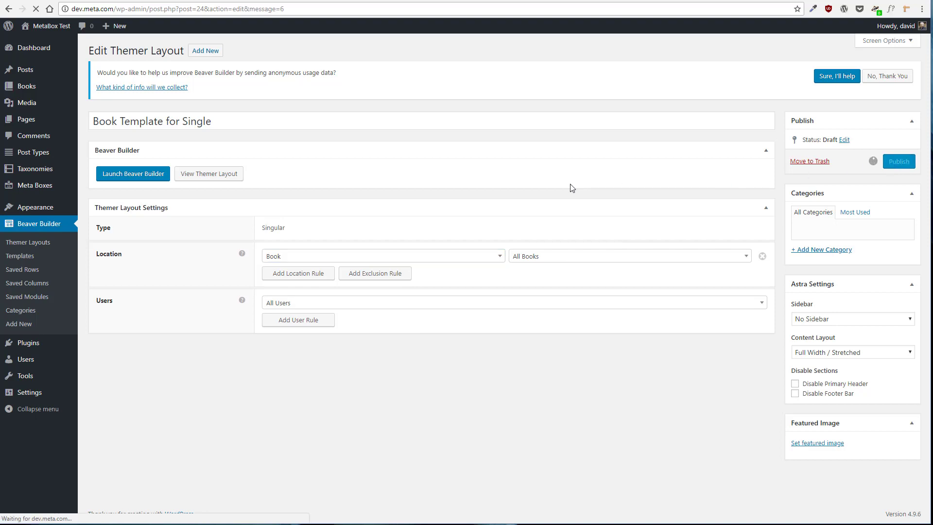
left_click(858, 76)
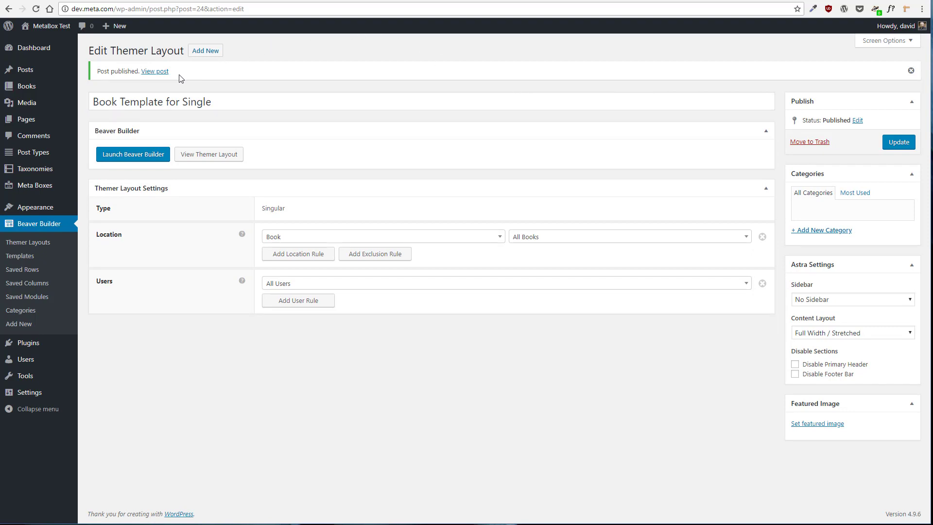
Open the layout in Beaver Builder, skip the tour, and delete the author box module below the content
left_click(156, 154)
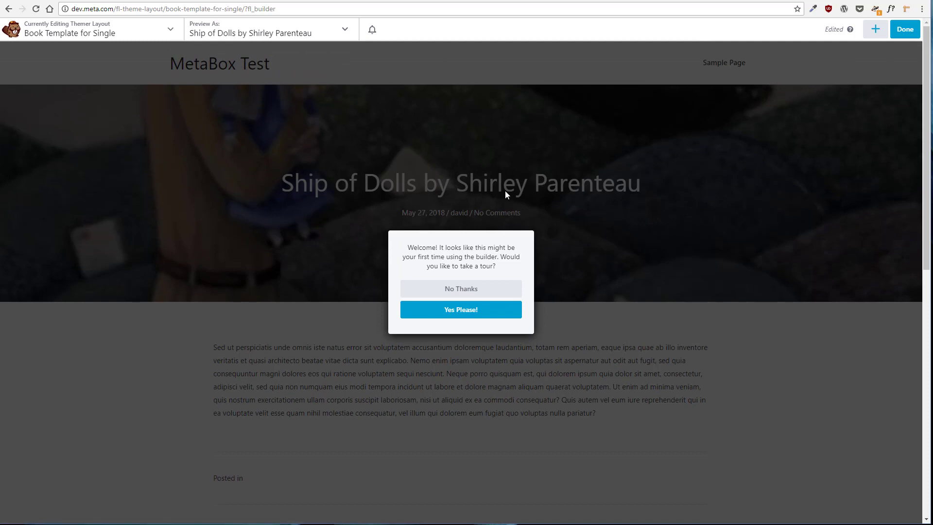
left_click(471, 291)
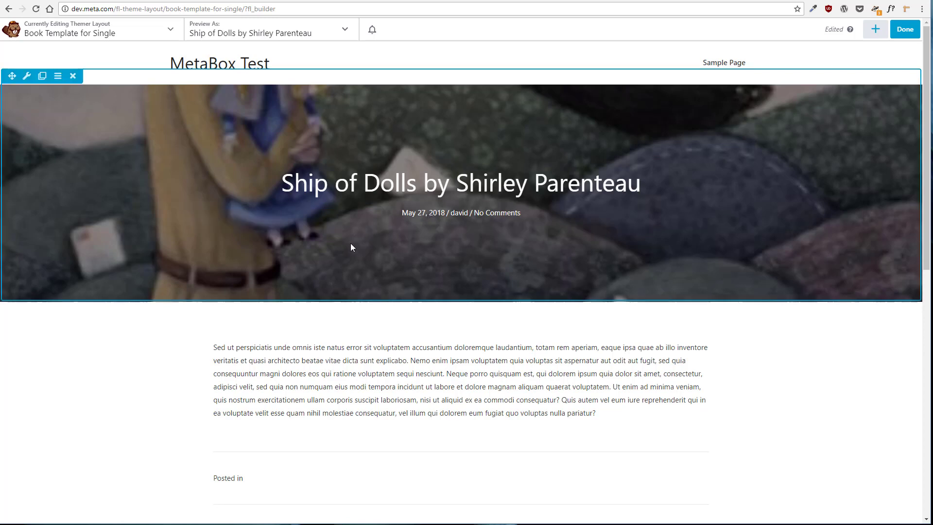
scroll(335, 352, "down", 1)
scroll(339, 352, "down", 3)
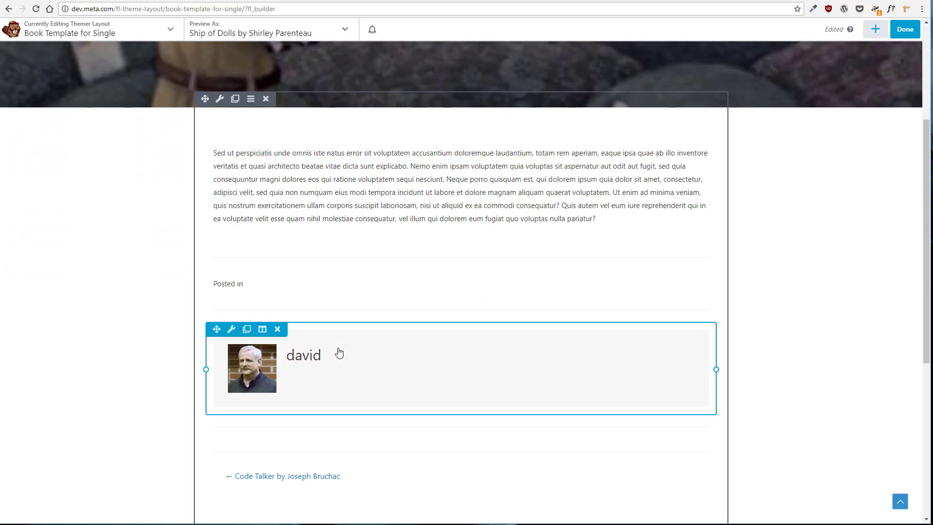
scroll(339, 352, "down", 7)
scroll(339, 352, "up", 3)
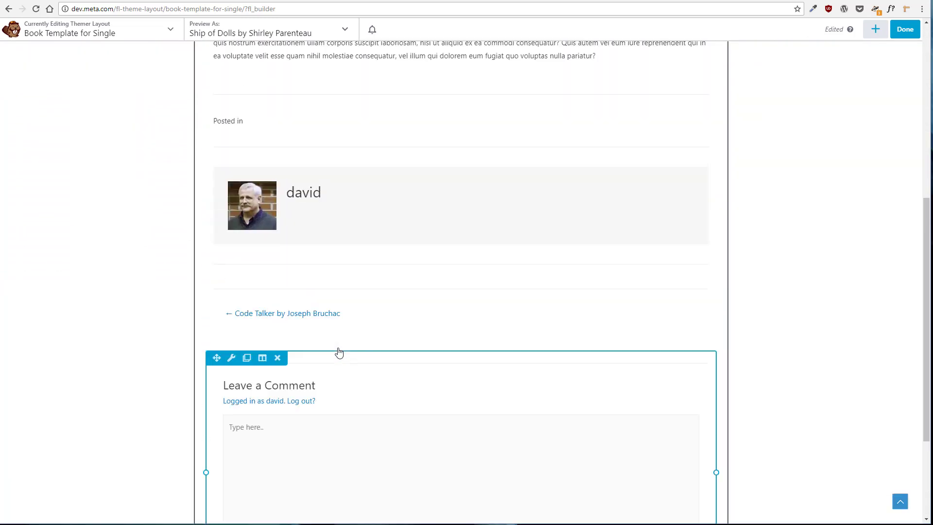
scroll(338, 352, "up", 1)
left_click(278, 208)
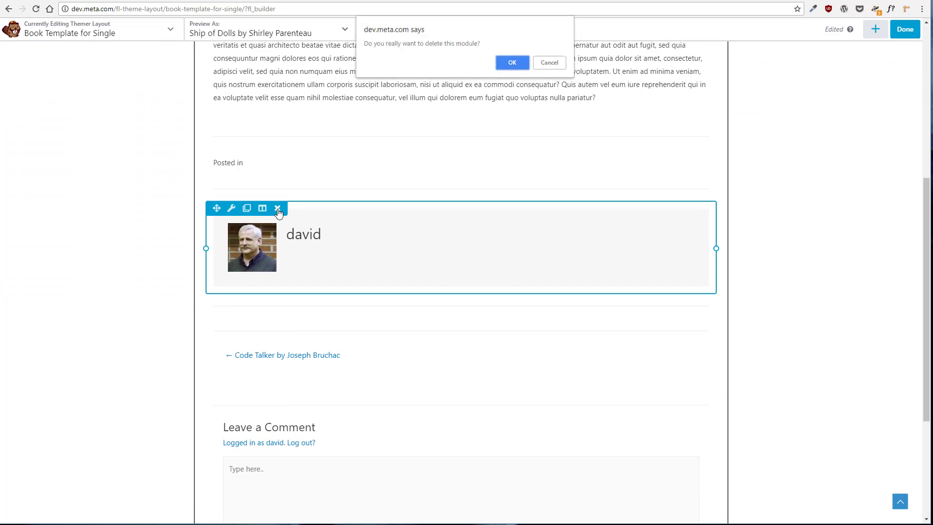
left_click(508, 66)
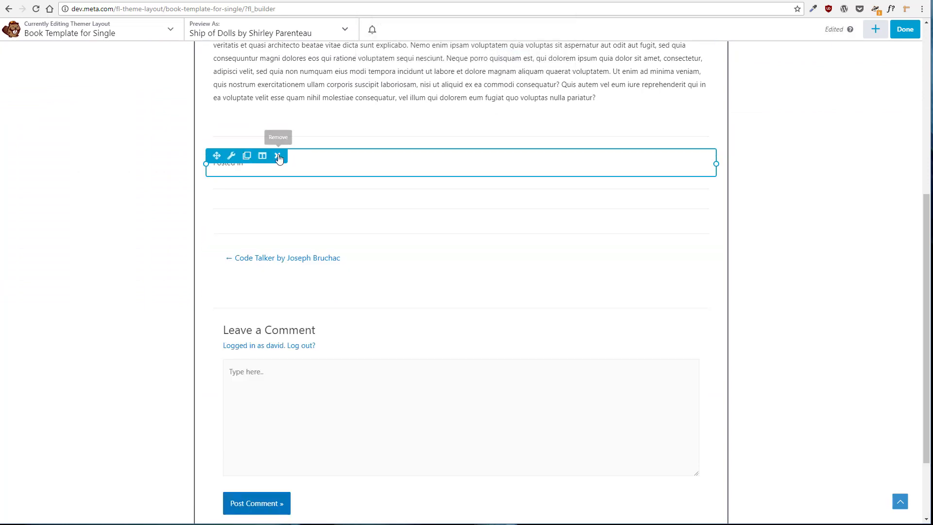
Delete the Posted in module and the remaining empty modules between the content and the post navigation
left_click(278, 156)
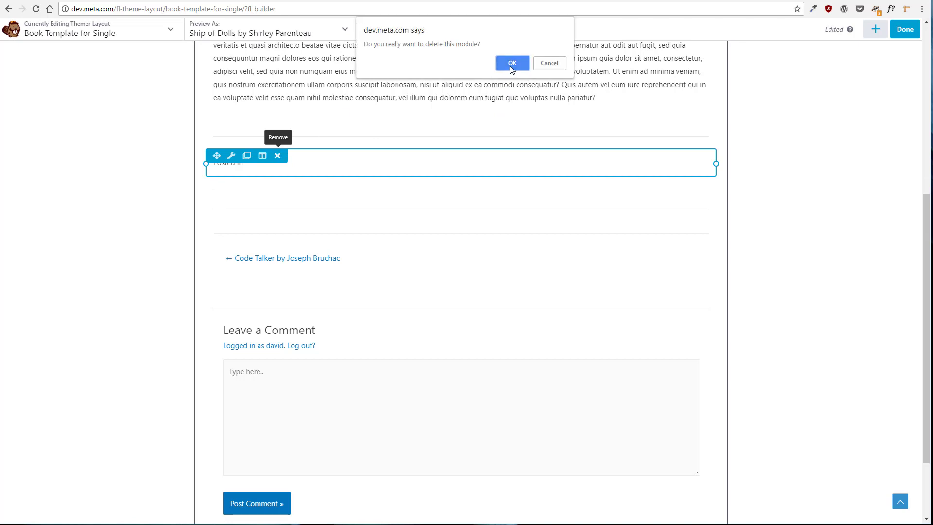
left_click(511, 68)
left_click(278, 136)
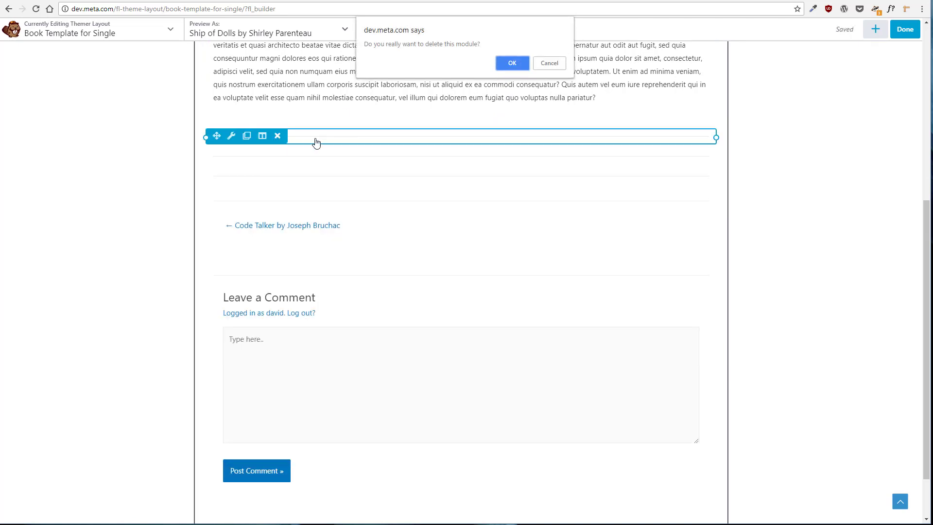
left_click(496, 65)
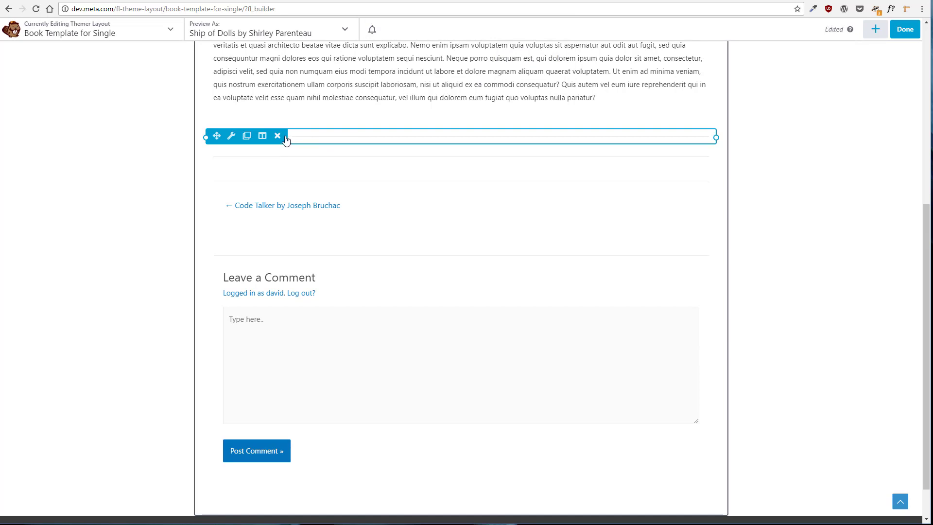
left_click(277, 136)
left_click(510, 63)
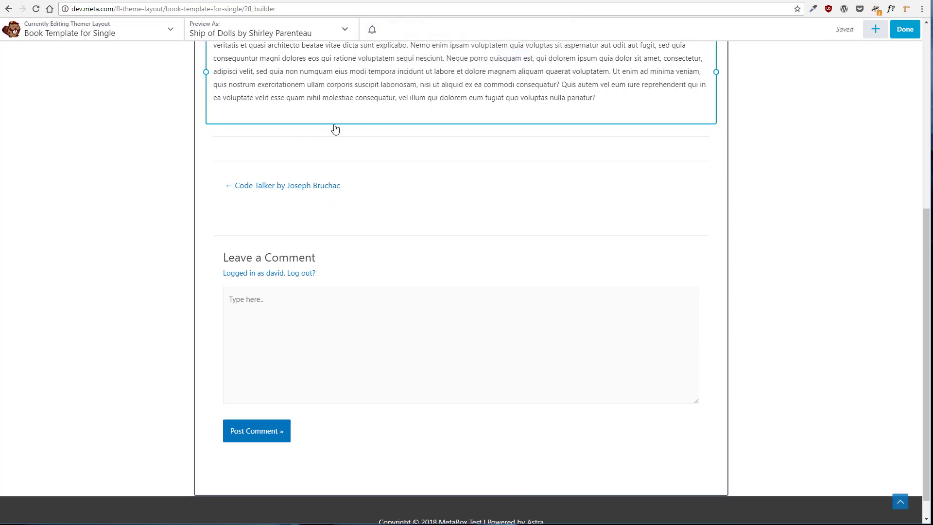
left_click(278, 136)
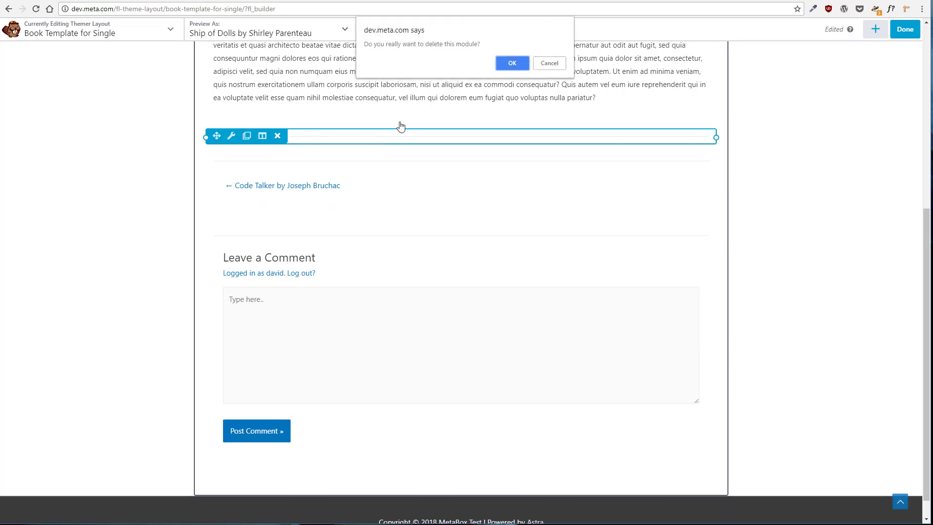
left_click(514, 63)
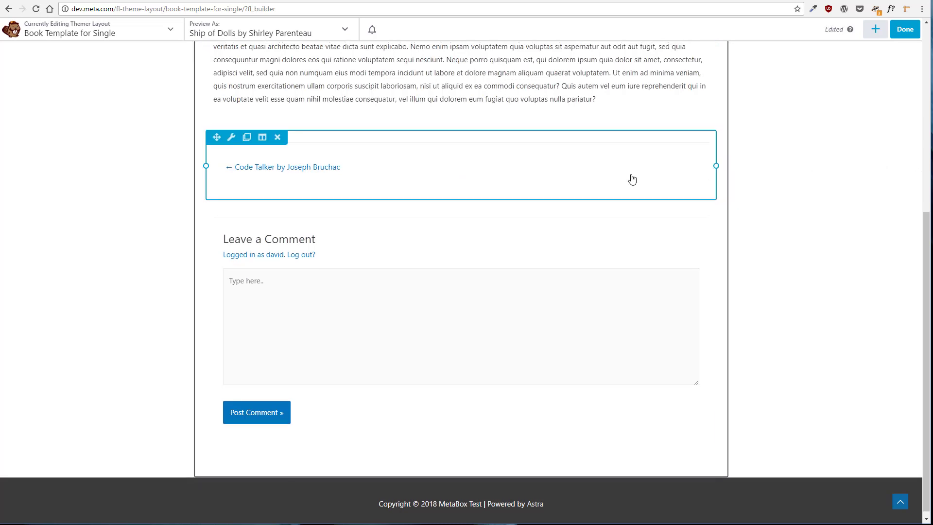
Add a one-column row above the post content
scroll(632, 179, "up", 6)
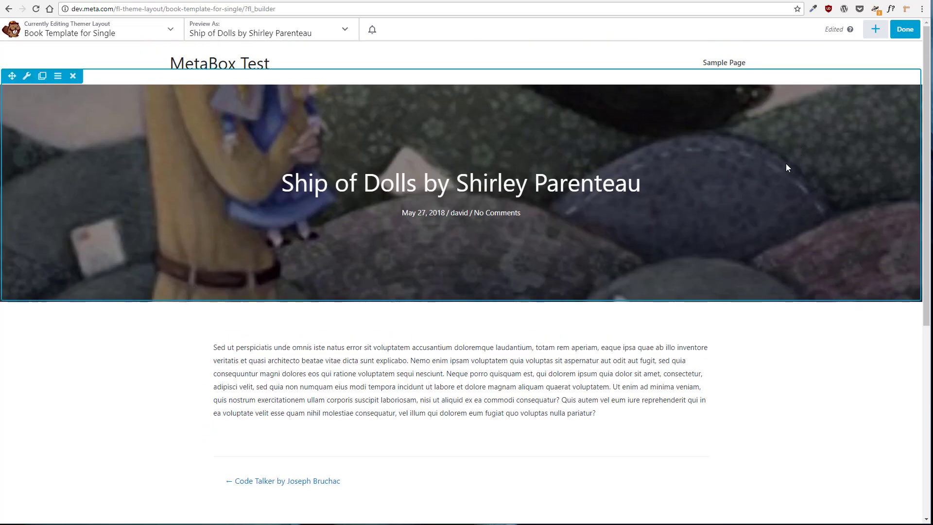
scroll(757, 190, "down", 1)
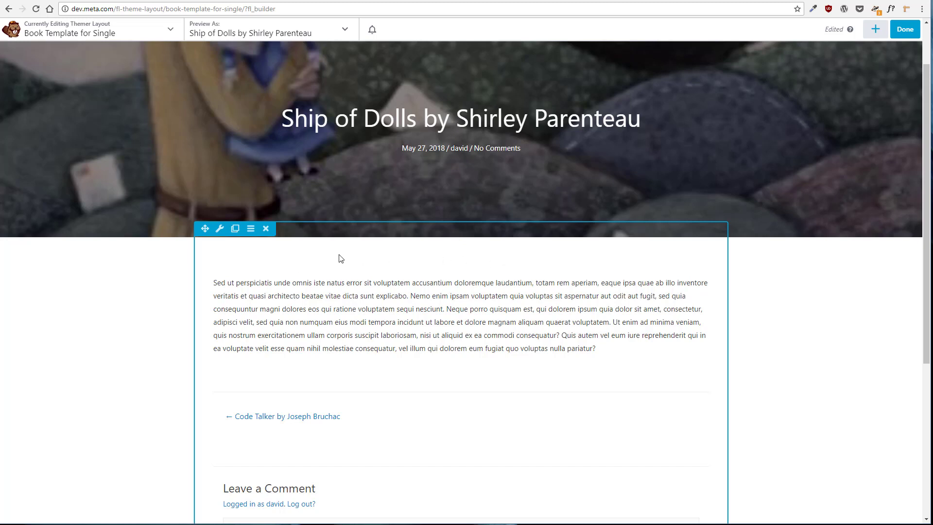
left_click(875, 30)
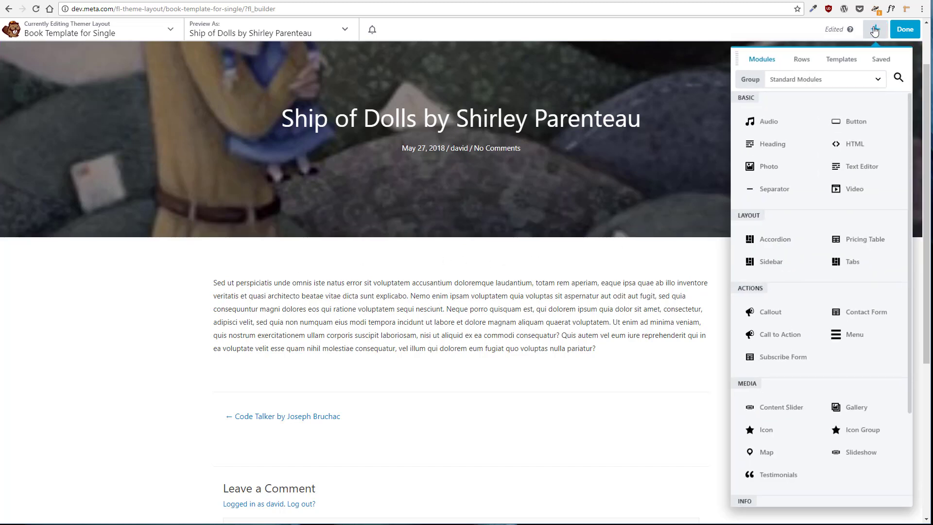
left_click(797, 62)
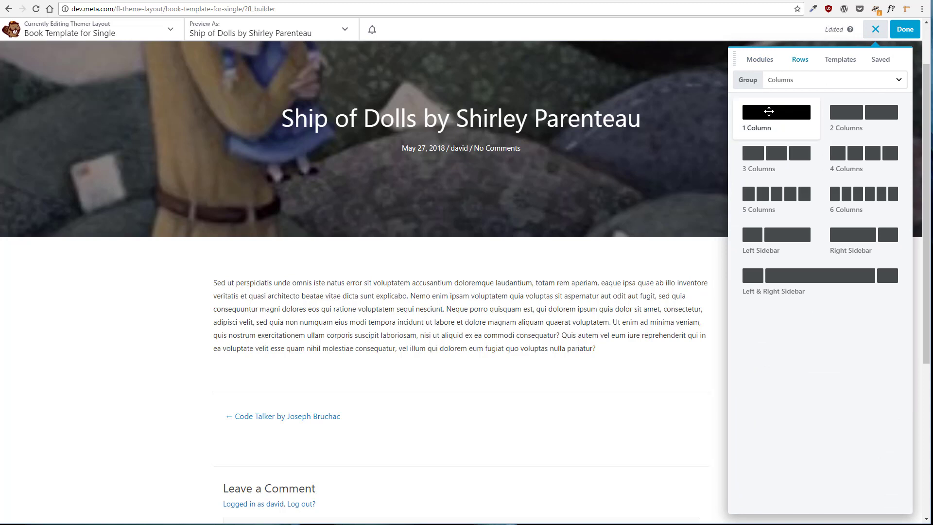
left_click_drag(769, 111, 491, 311)
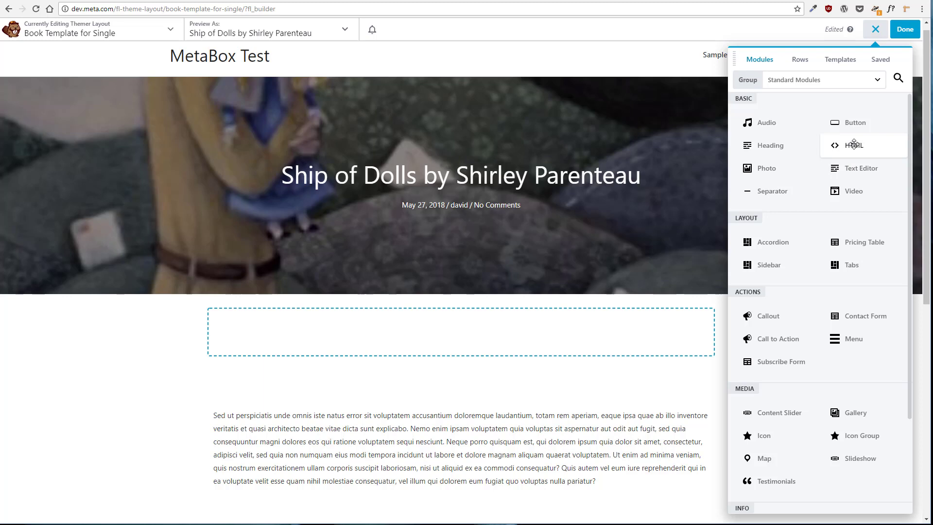
Place an HTML module in the new row, connect it to the Post Custom Field with key book_author, and save
left_click_drag(854, 144, 555, 395)
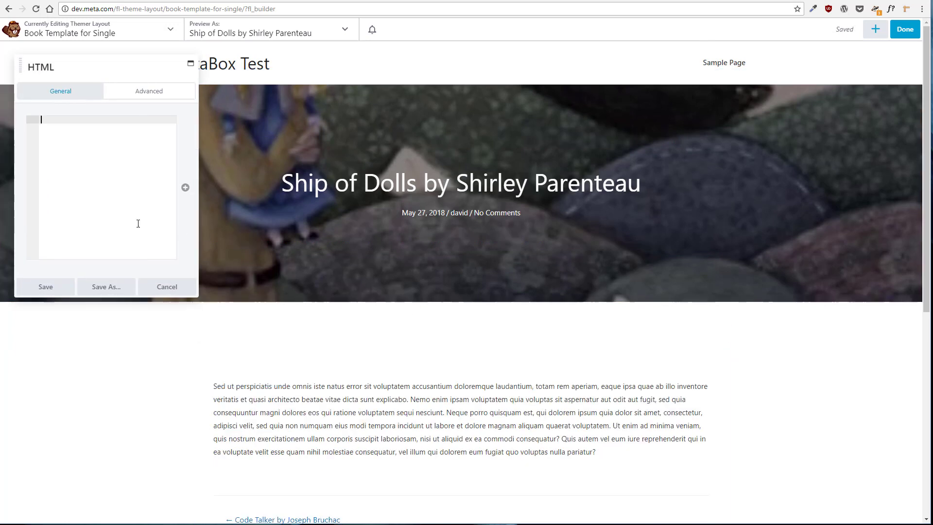
left_click(186, 188)
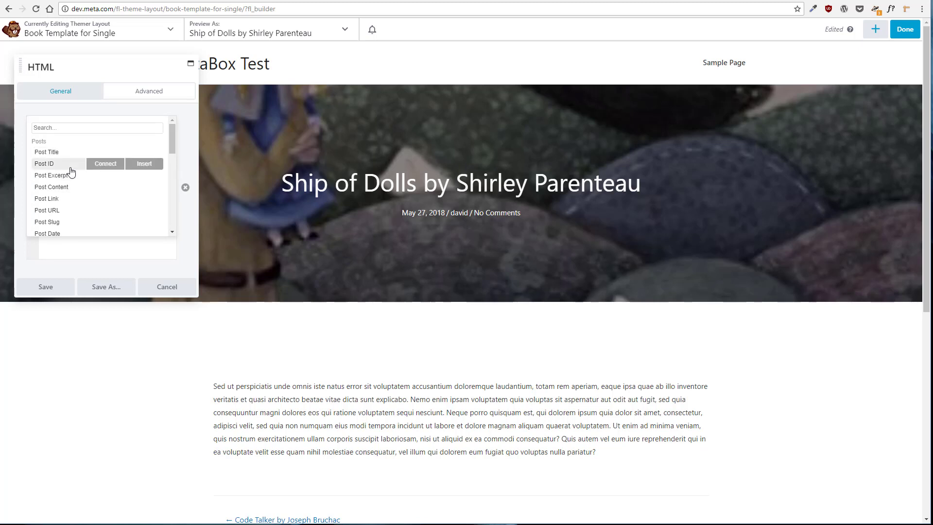
scroll(72, 171, "down", 1)
scroll(72, 171, "down", 1)
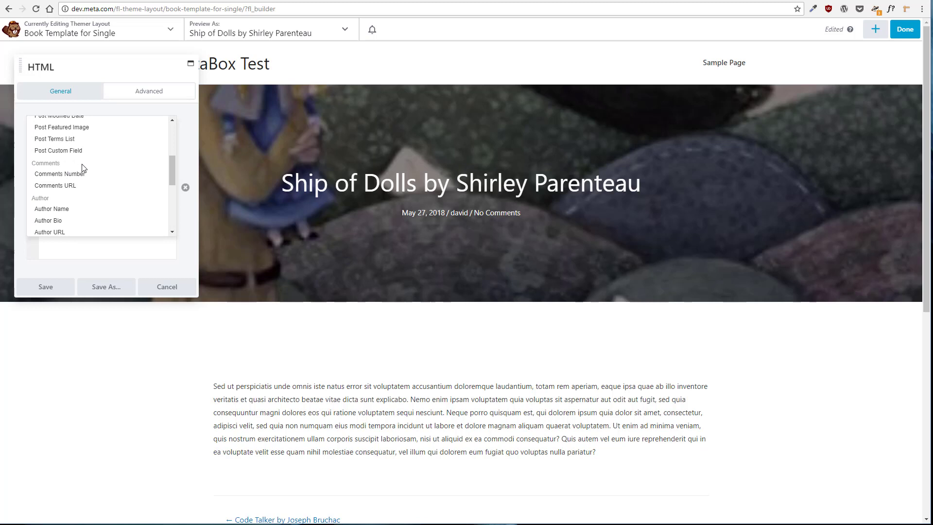
mouse_move(82, 155)
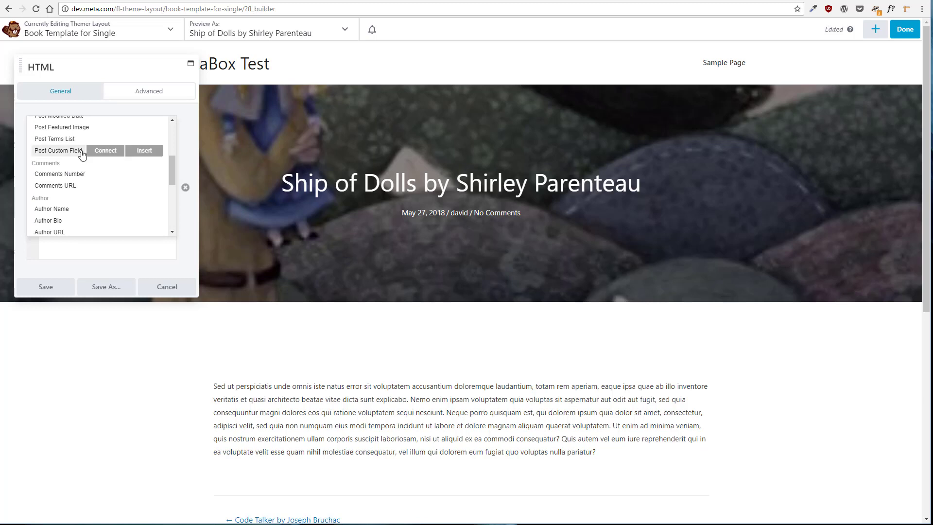
left_click(106, 154)
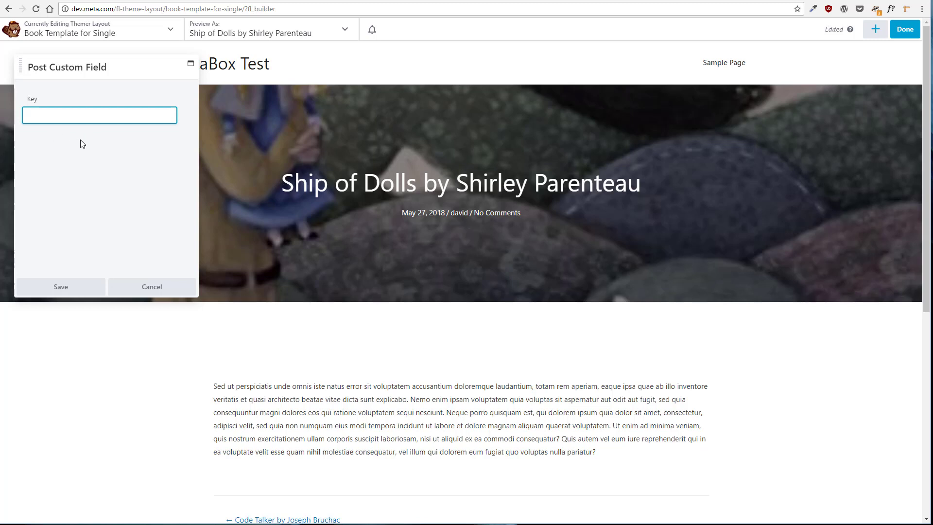
type("book_author")
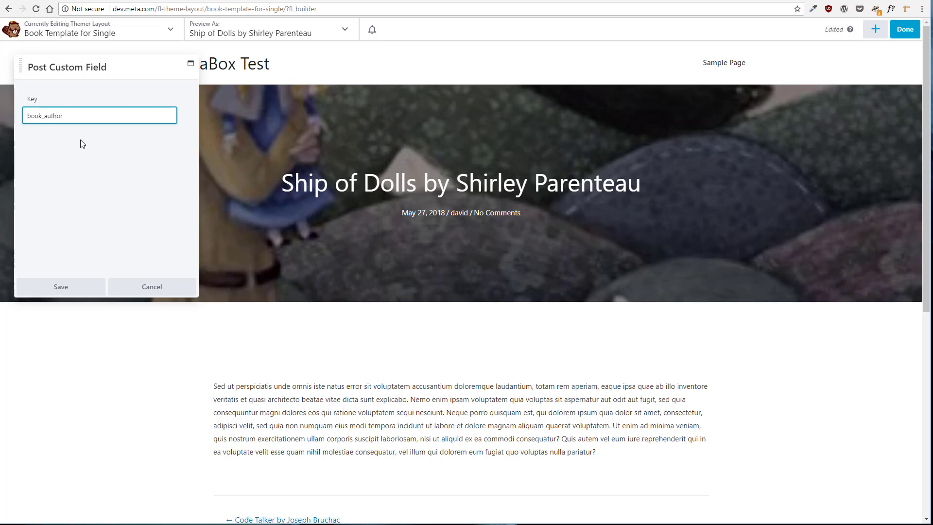
left_click(68, 287)
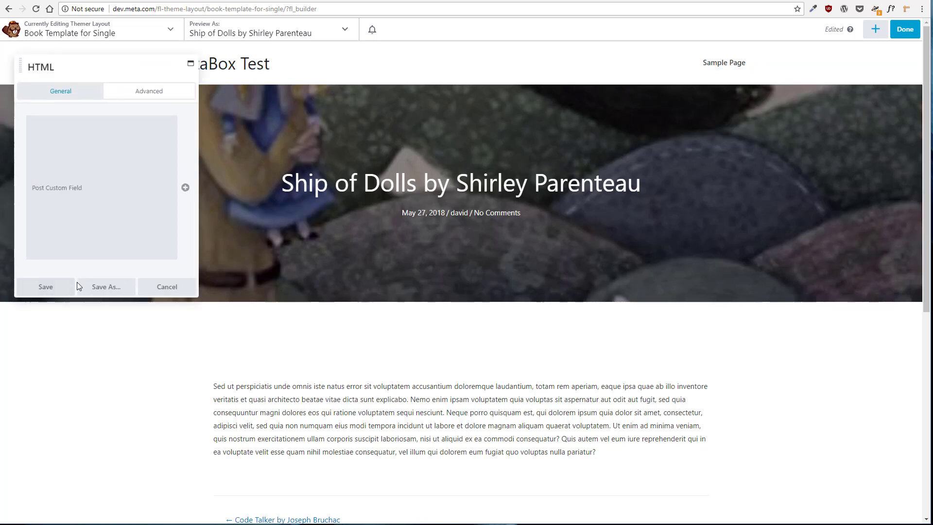
left_click(52, 289)
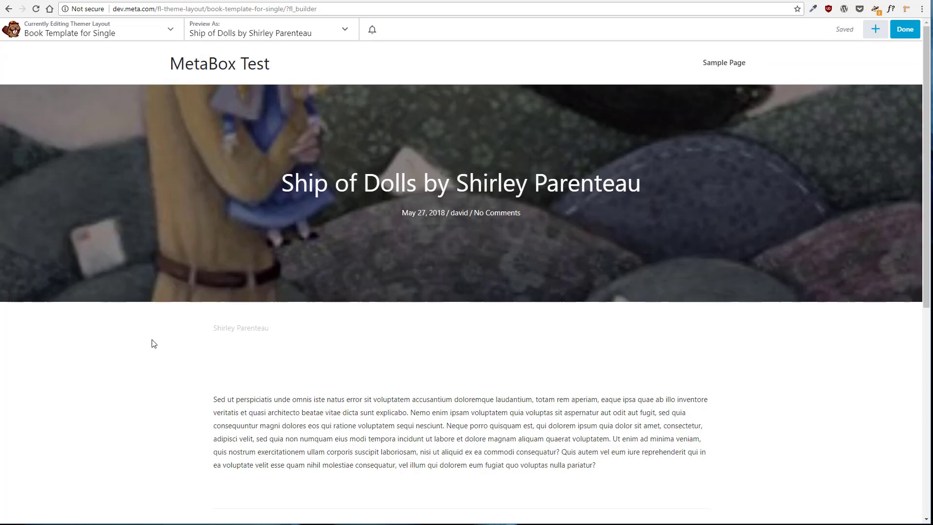
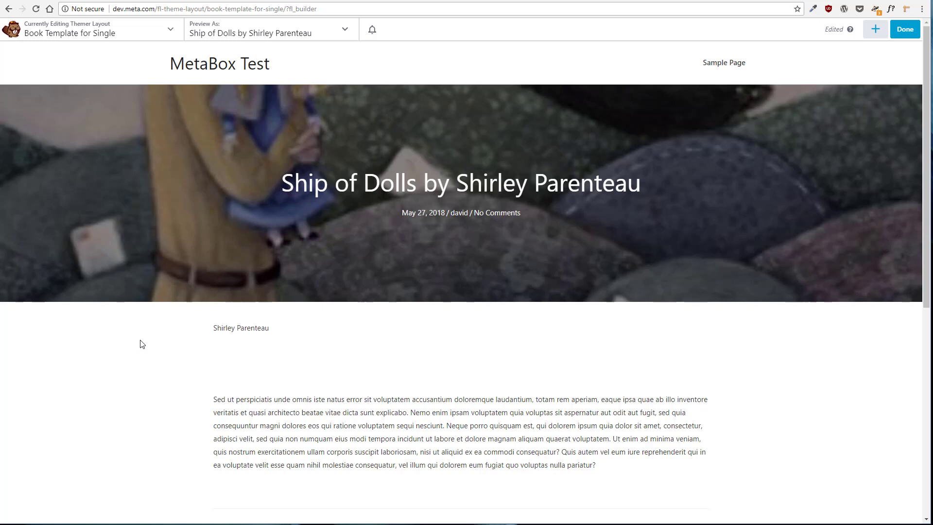
Publish the Themer layout and leave the builder
left_click(910, 31)
left_click(861, 30)
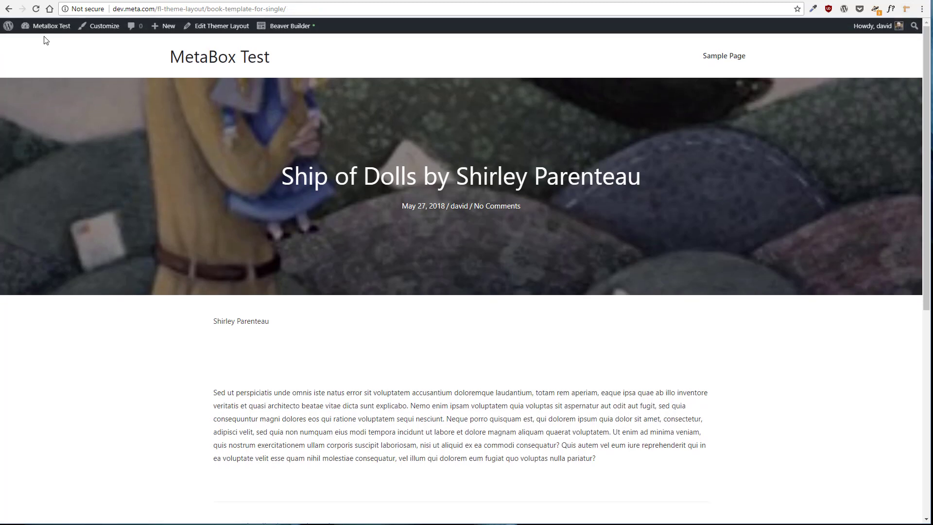
Upload, install and activate the meta-box-beaver-themer-integrator.zip plugin from the dashboard
mouse_move(44, 26)
left_click(37, 45)
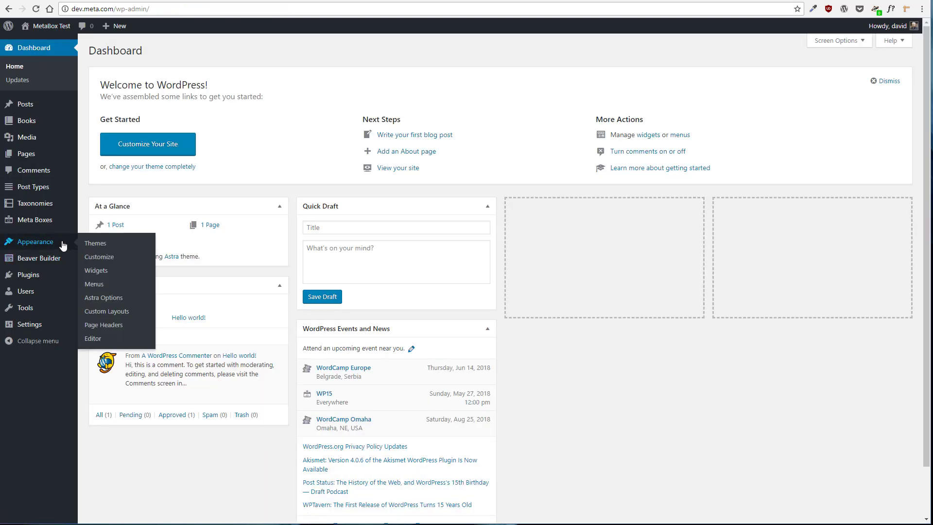
mouse_move(43, 275)
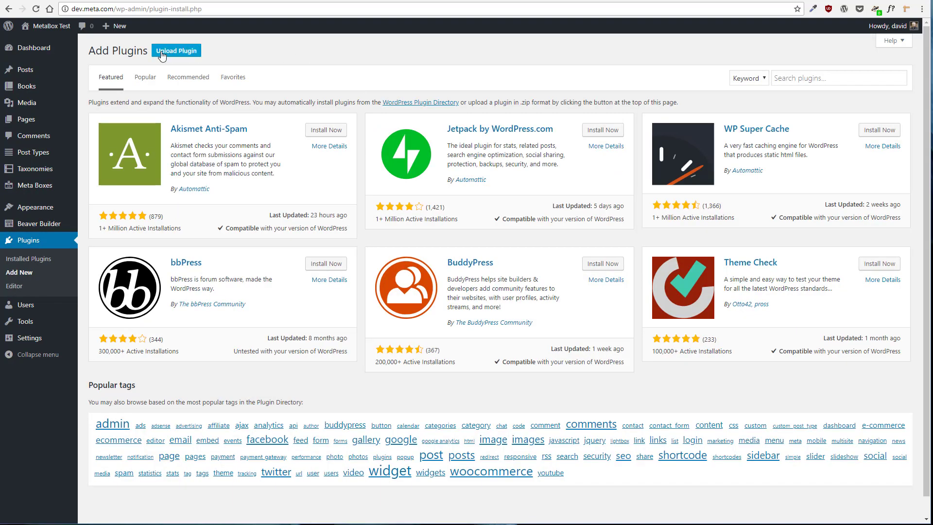
left_click(162, 54)
left_click(487, 139)
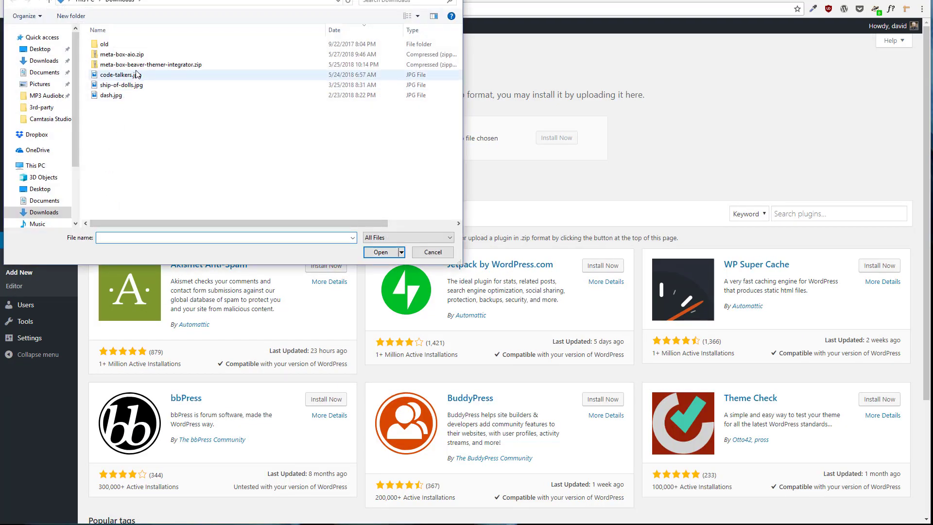
left_click(137, 68)
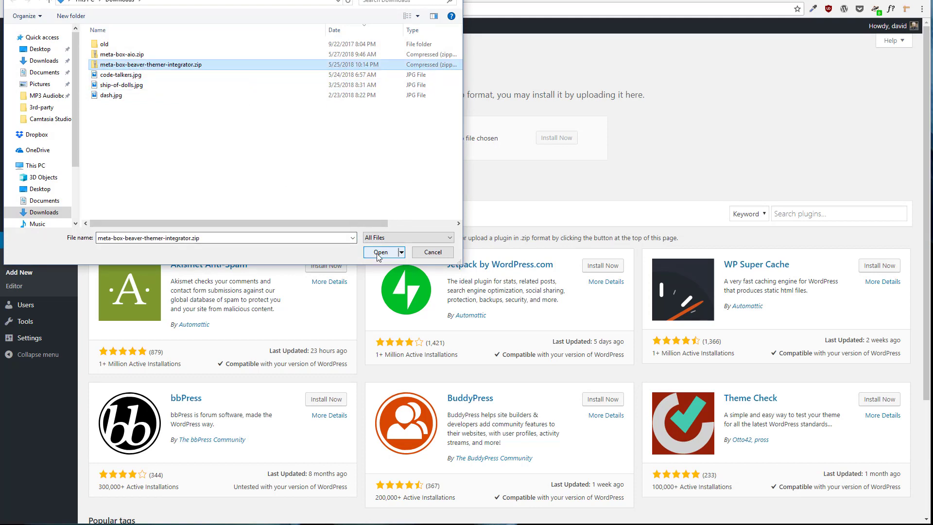
left_click(391, 252)
left_click(558, 138)
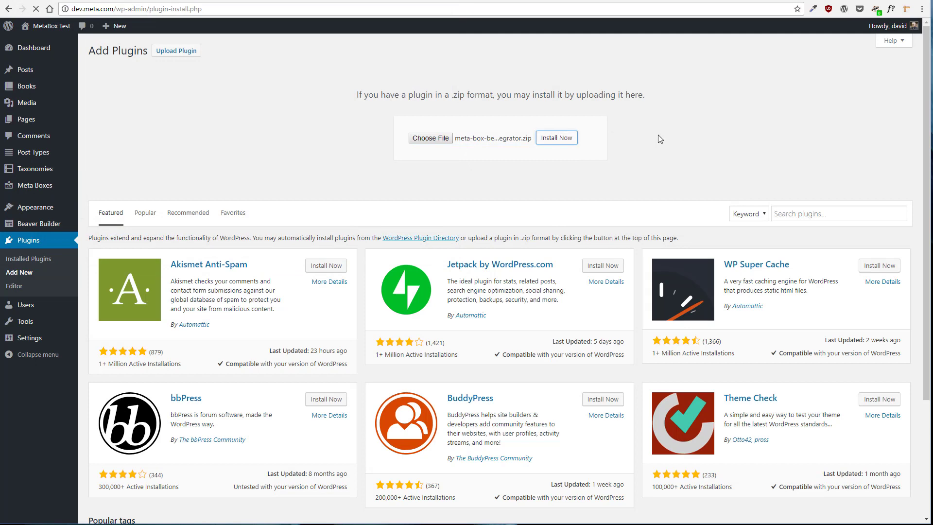
left_click(114, 119)
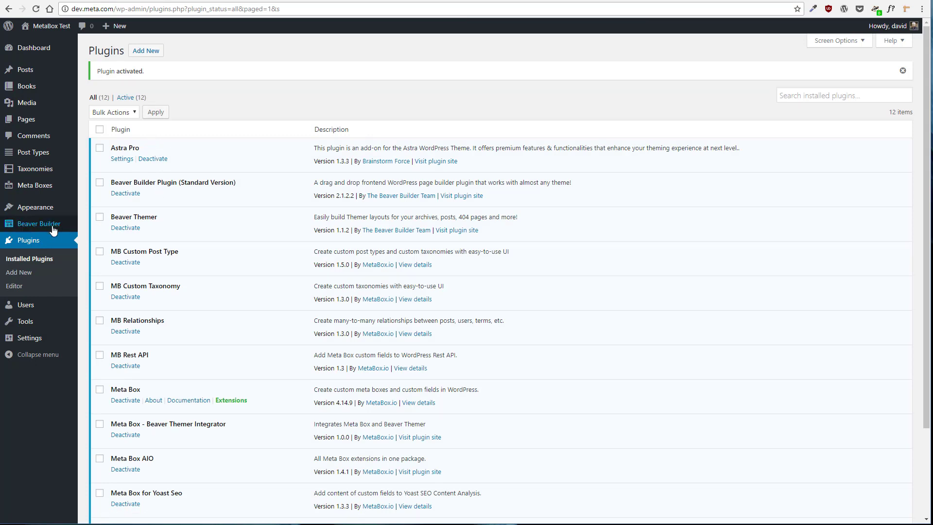
Open the Book Template for Single Themer layout in Beaver Builder again
mouse_move(48, 226)
left_click(95, 226)
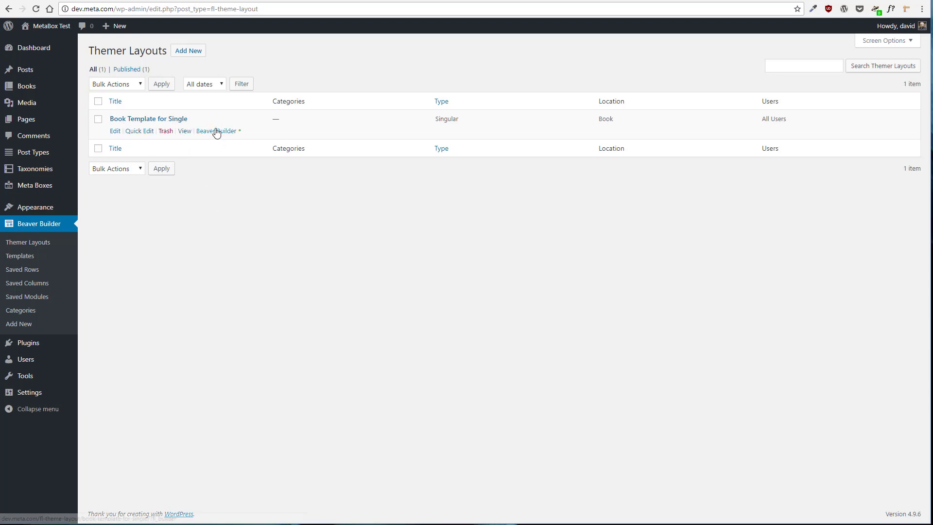
left_click(216, 131)
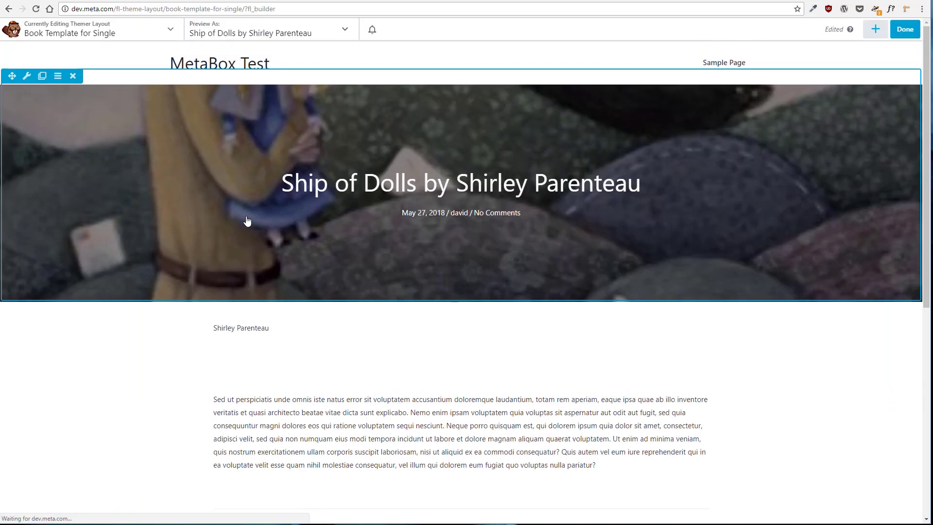
mouse_move(255, 340)
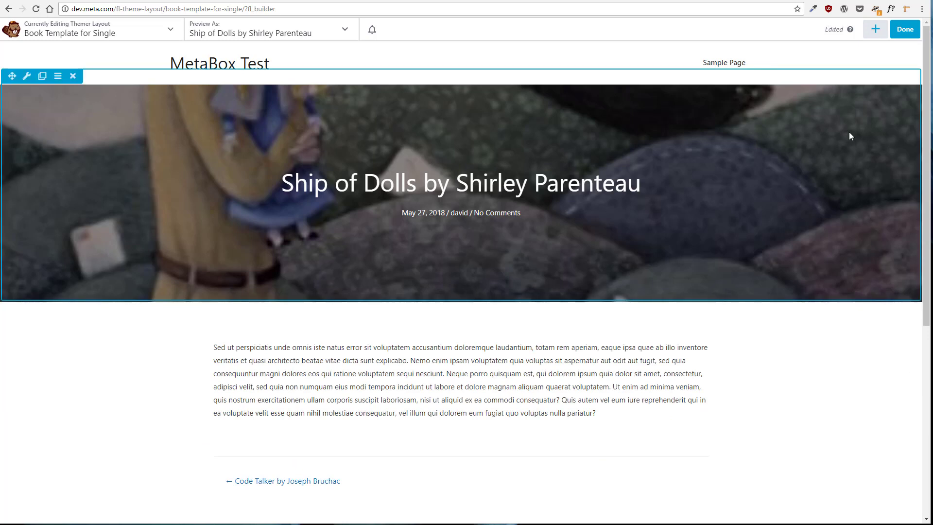
Add a three-column row above the post content
left_click(877, 31)
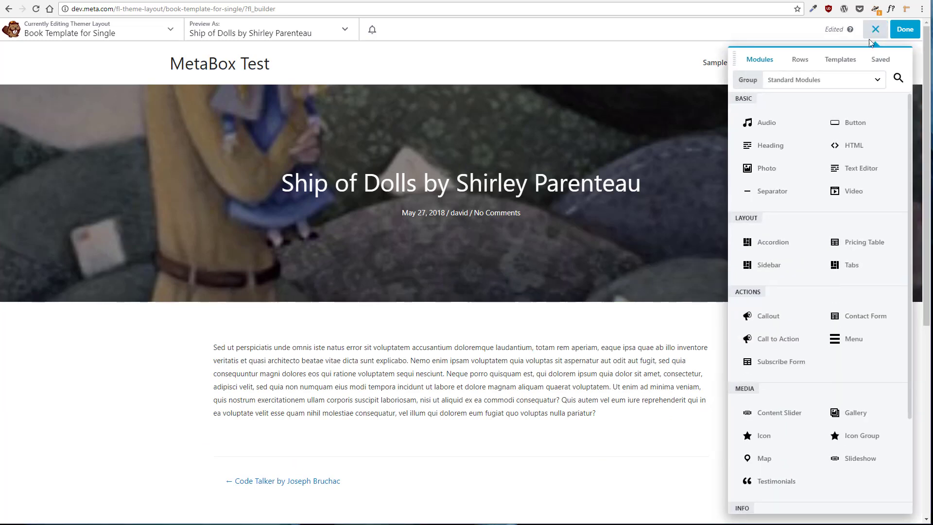
left_click(801, 61)
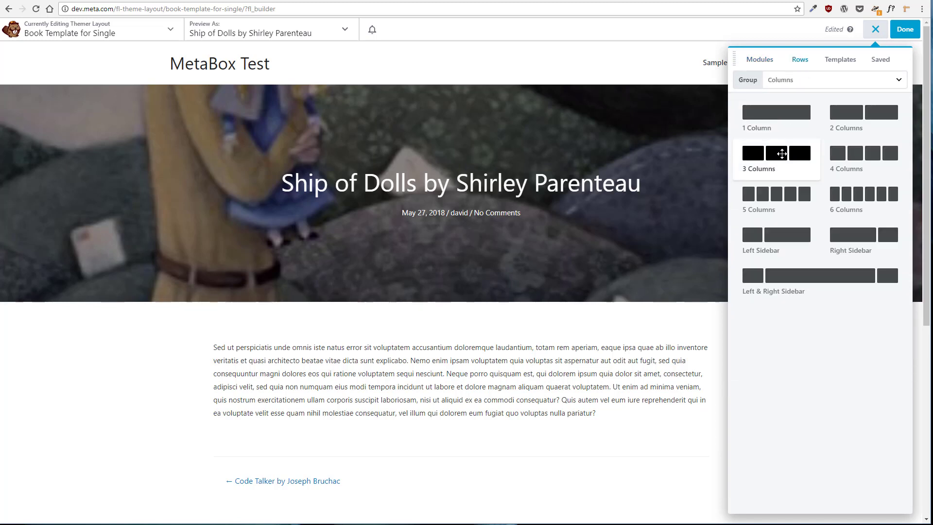
left_click_drag(777, 153, 527, 389)
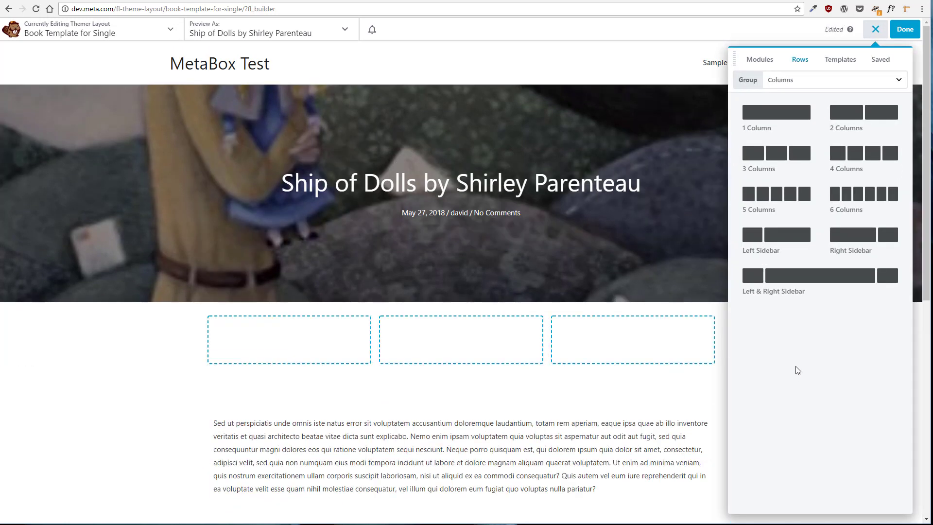
Place an HTML module in the first column, connect it to the Meta Box Field [Book] Book Title, and save
left_click(758, 64)
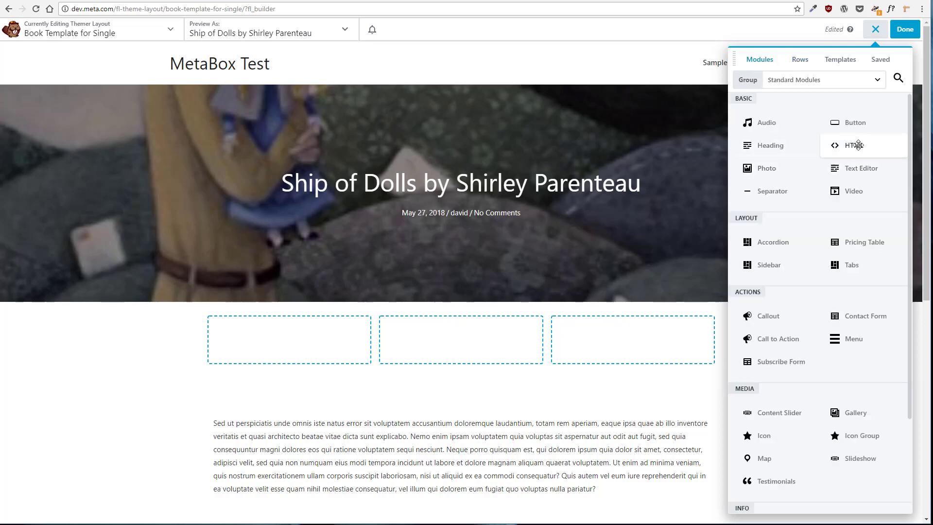
left_click_drag(853, 145, 303, 421)
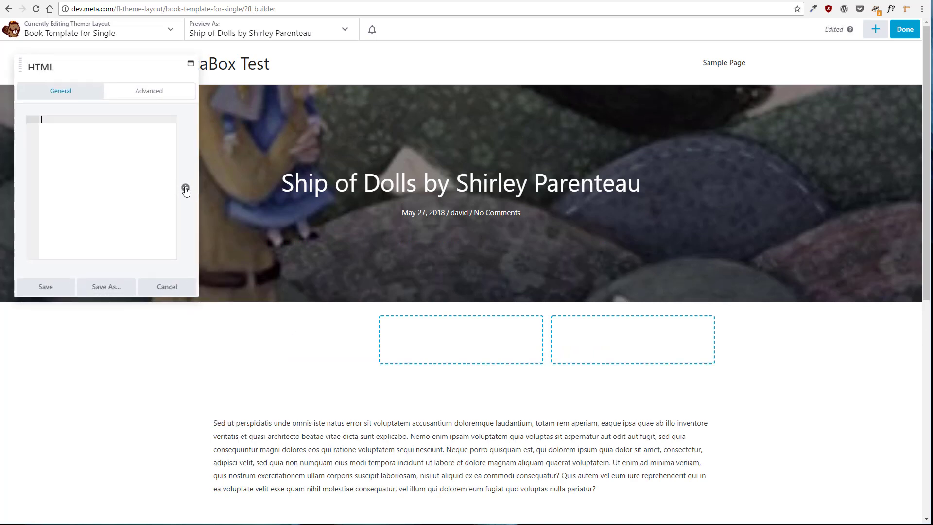
left_click(186, 189)
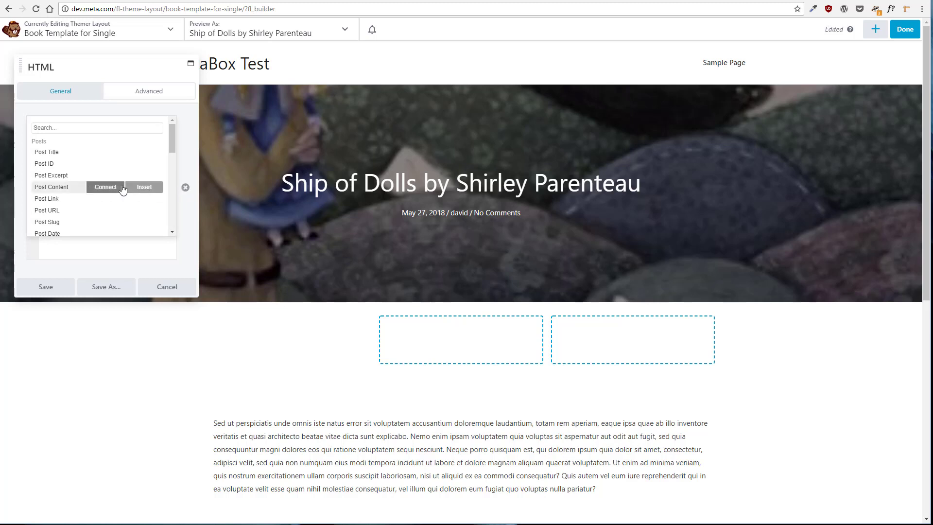
scroll(123, 189, "down", 1)
scroll(121, 188, "down", 1)
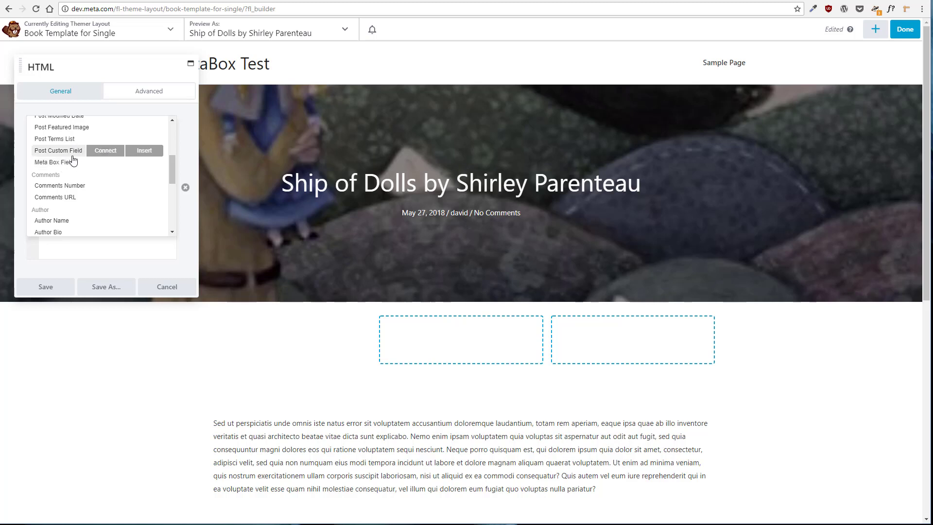
left_click(104, 163)
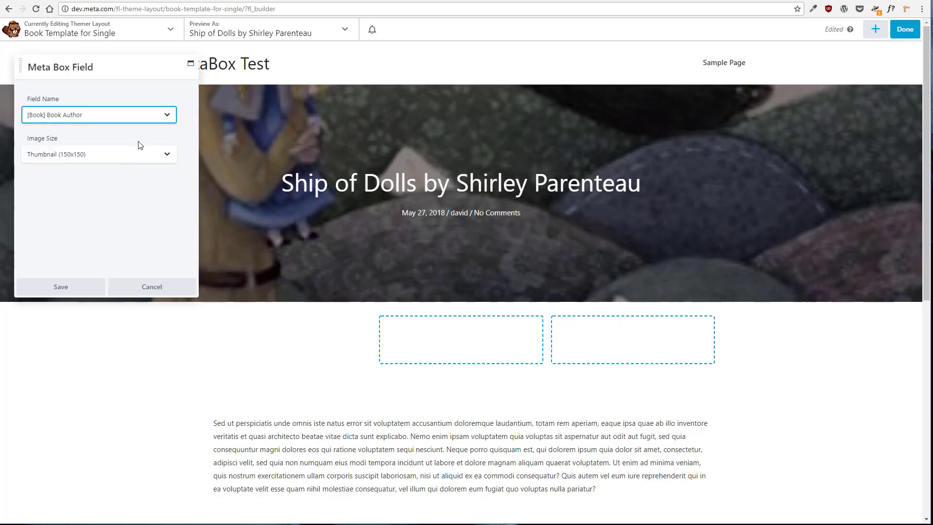
left_click(168, 119)
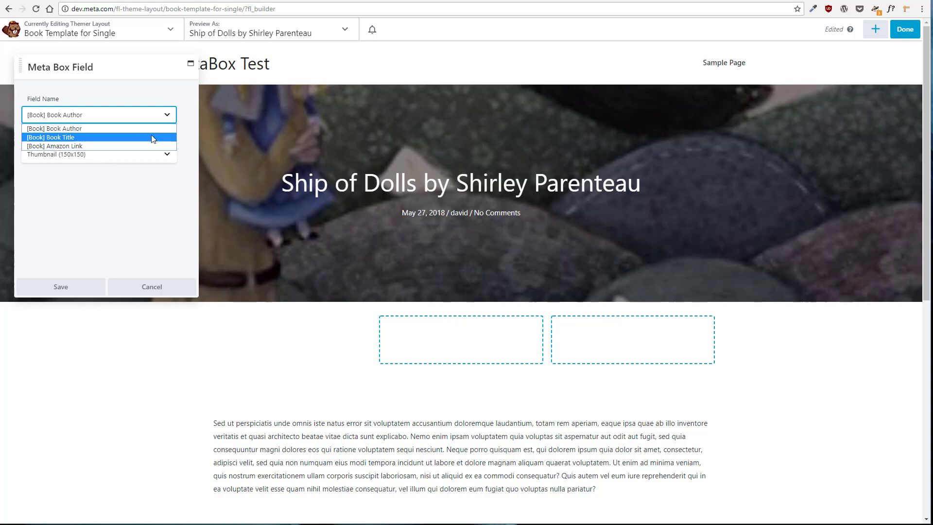
left_click(161, 138)
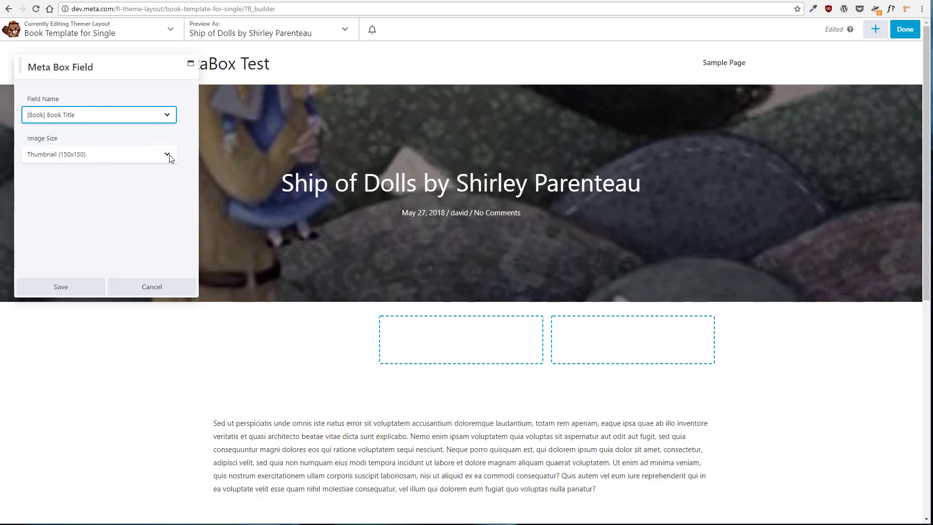
left_click(63, 287)
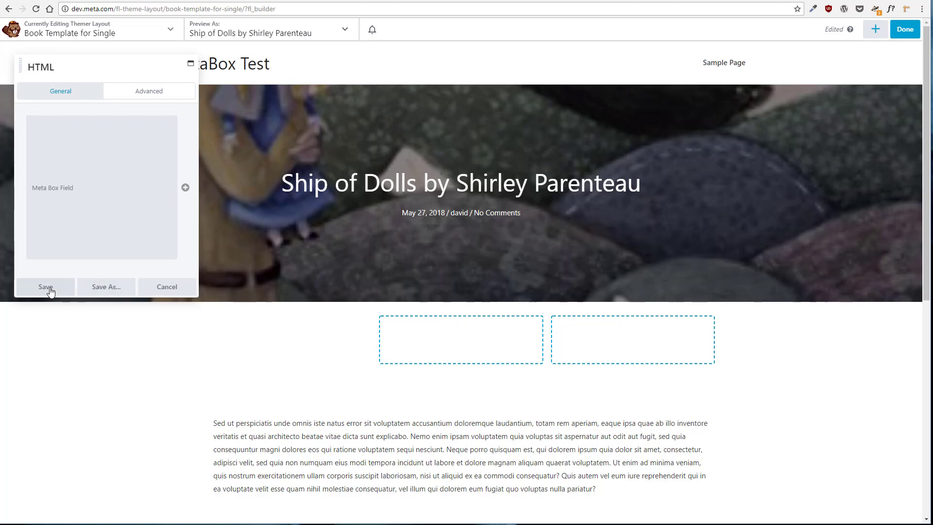
left_click(72, 289)
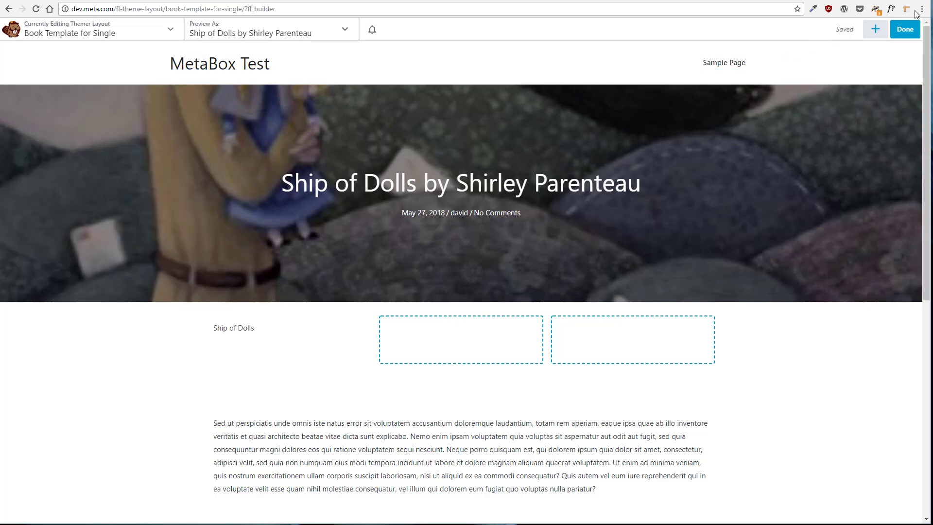
Place an HTML module in the second column, connect it to the Meta Box Field [Book] Book Author, and save
left_click(874, 30)
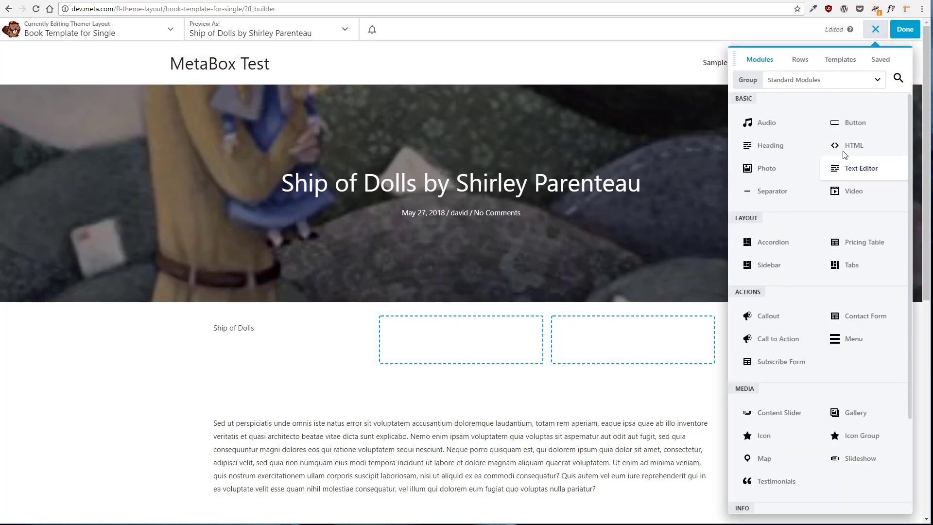
left_click_drag(805, 143, 455, 405)
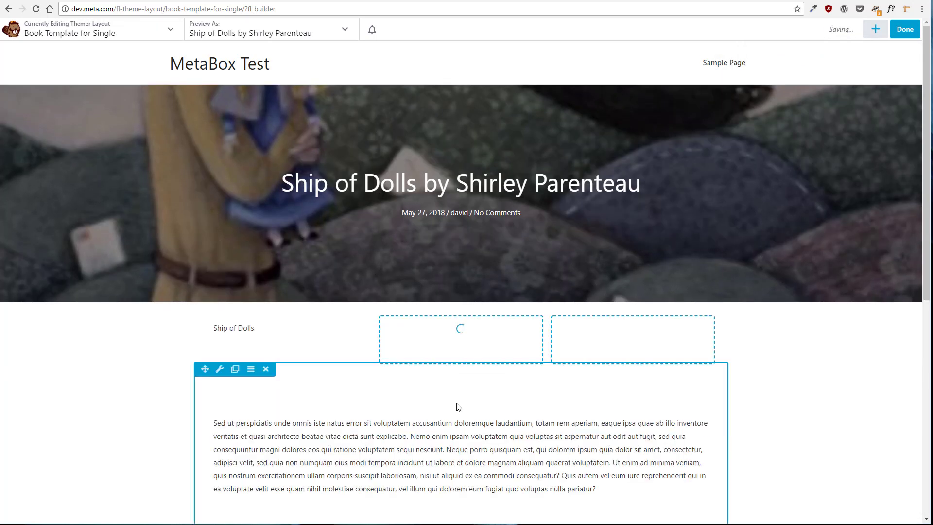
left_click(185, 188)
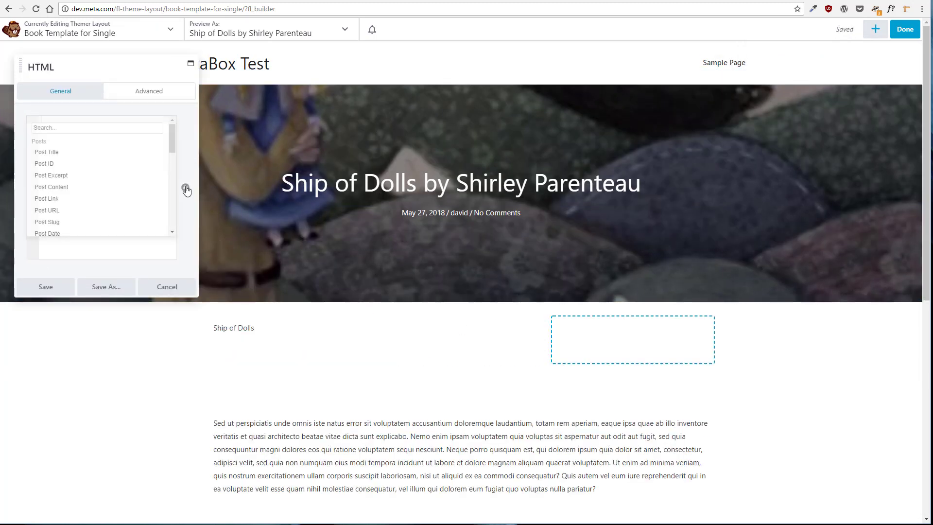
scroll(136, 194, "down", 3)
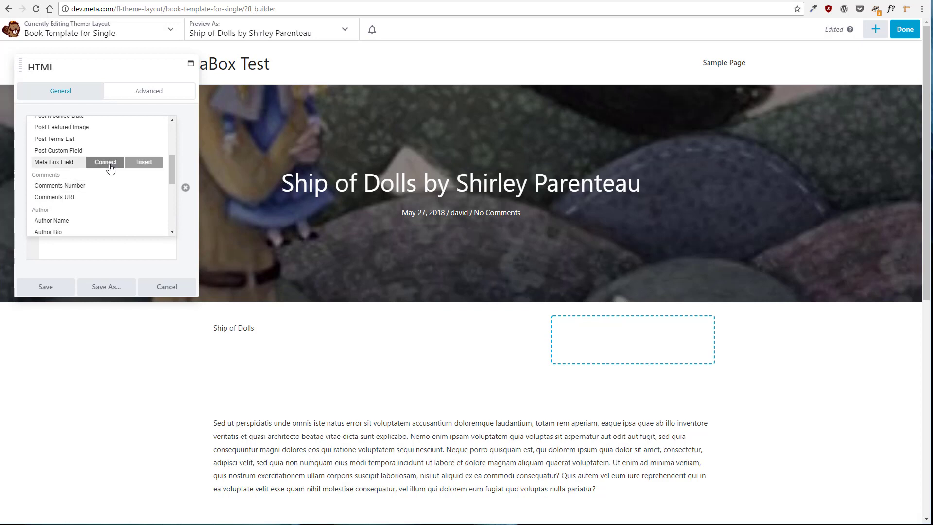
left_click(105, 162)
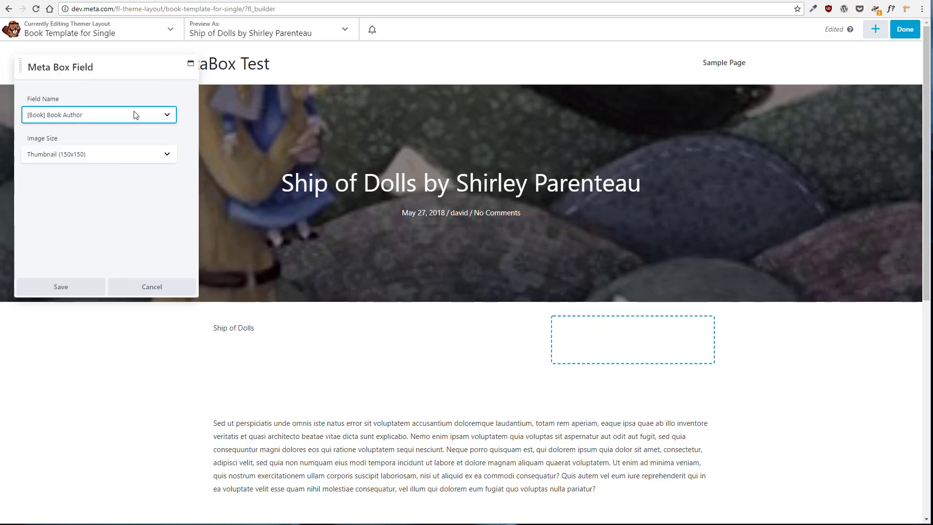
left_click(56, 286)
left_click(74, 287)
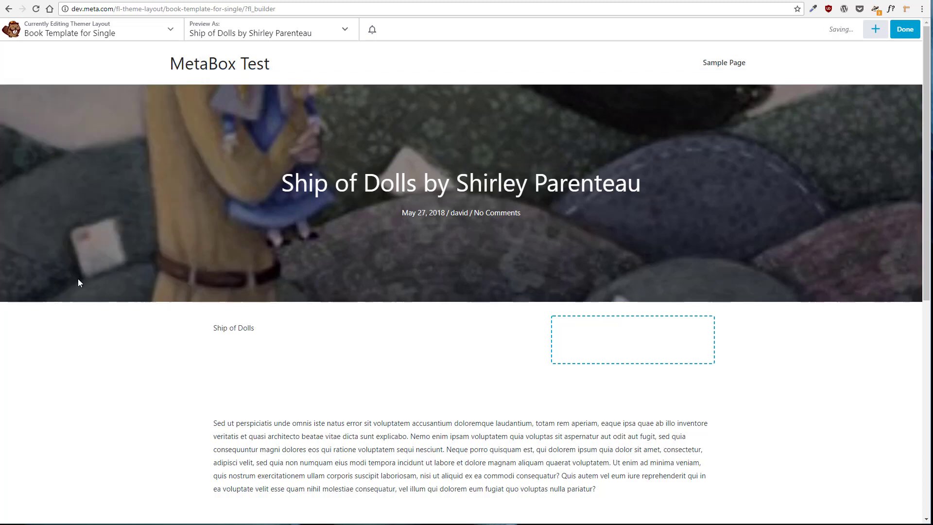
Add a Button module to the third column and set its text to Buy on Amazon
left_click(875, 30)
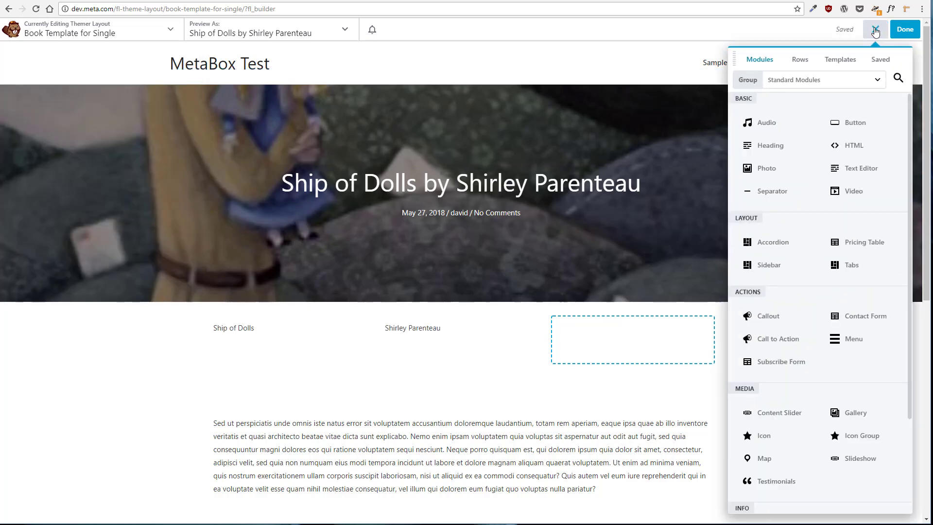
left_click_drag(842, 181, 600, 409)
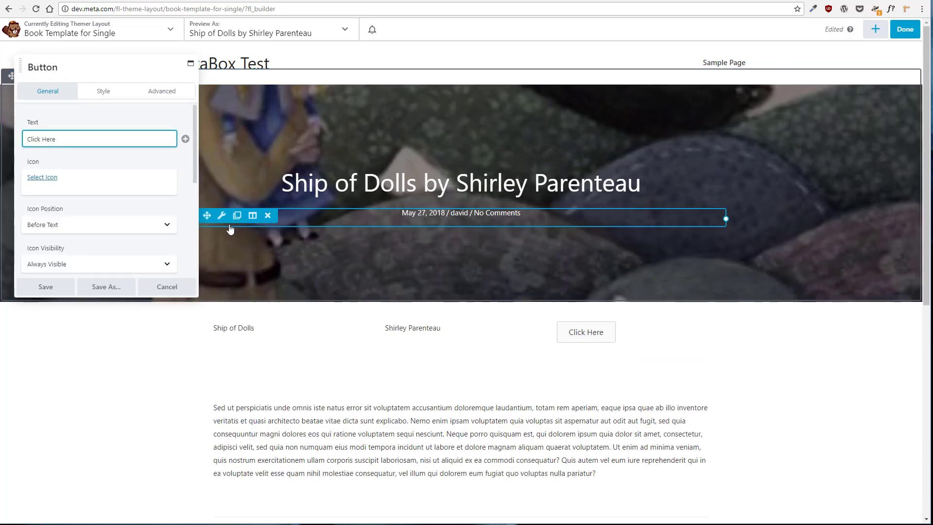
key("Delete")
key("Delete")
key("Delete")
key("Delete")
key("Delete")
key("Delete")
key("Delete")
key("Delete")
key("Delete")
key("Delete")
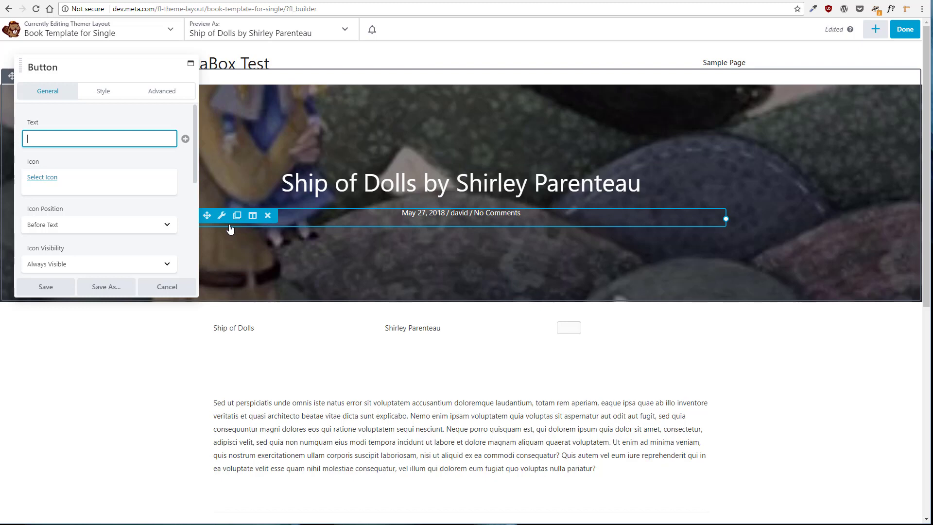
type("Buy on Amazon")
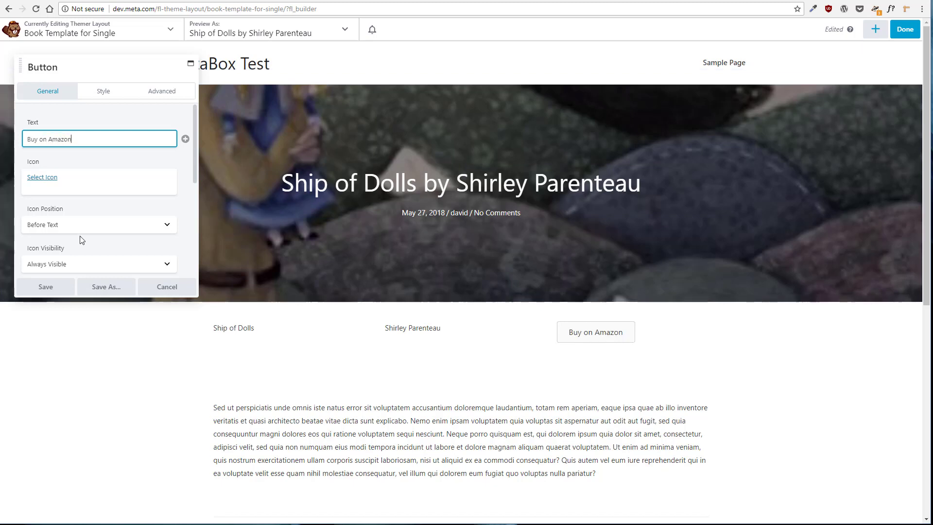
Connect the button's link to the Meta Box Field [Book] Amazon Link and save the button
scroll(134, 203, "down", 2)
scroll(134, 204, "down", 1)
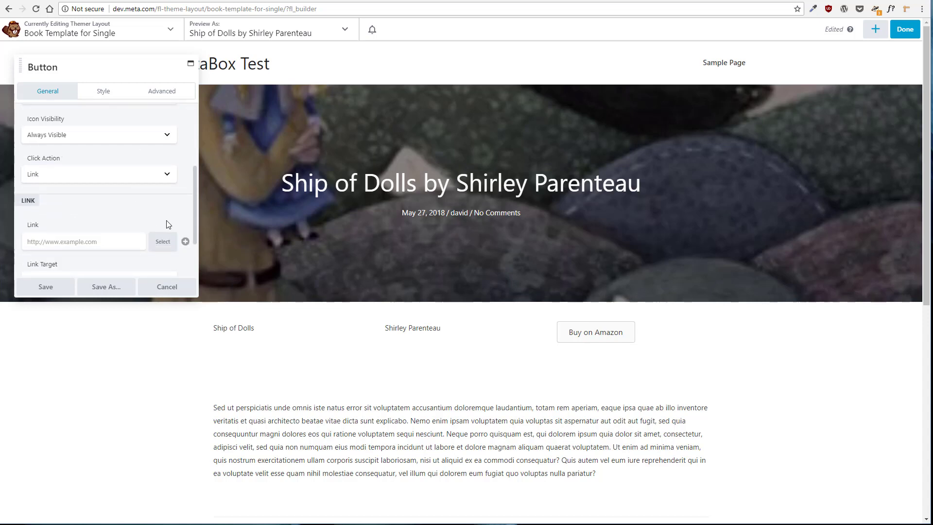
left_click(185, 242)
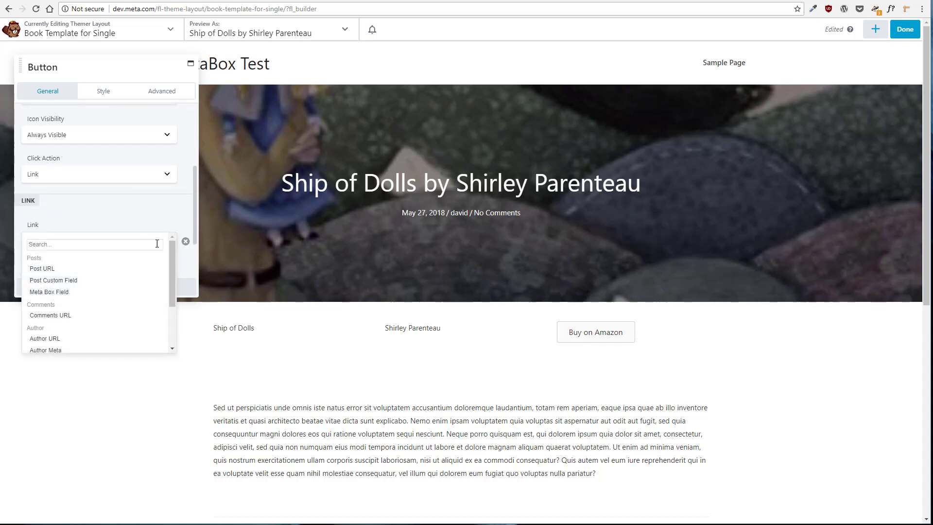
scroll(125, 291, "down", 3)
scroll(126, 292, "up", 1)
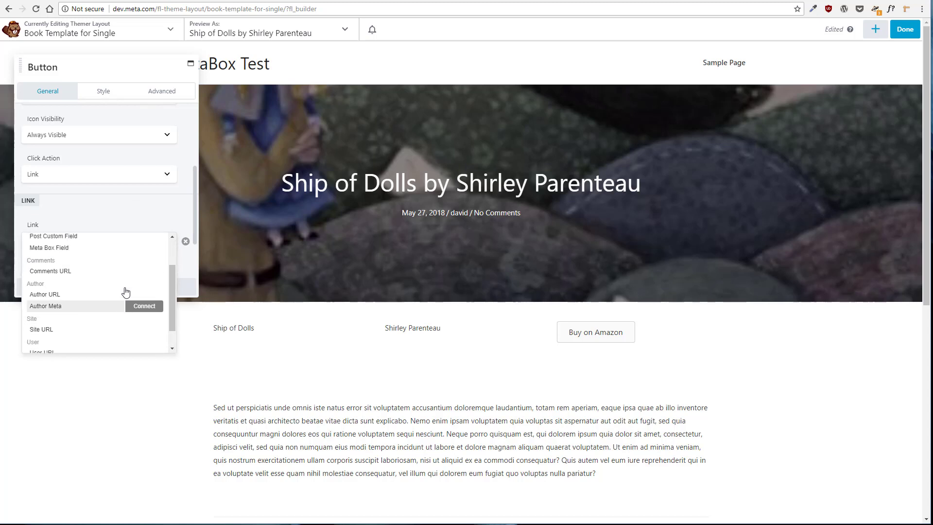
scroll(125, 291, "up", 2)
left_click(151, 291)
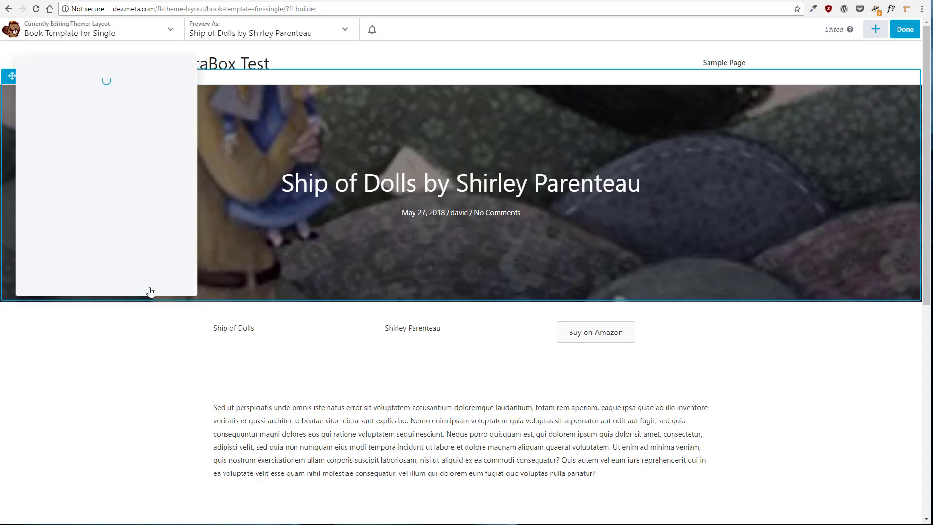
left_click(168, 114)
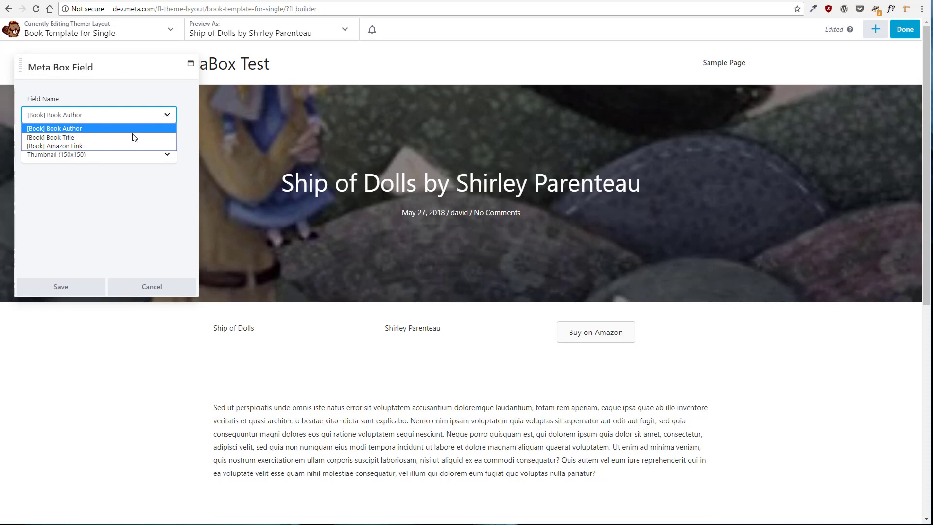
left_click(119, 146)
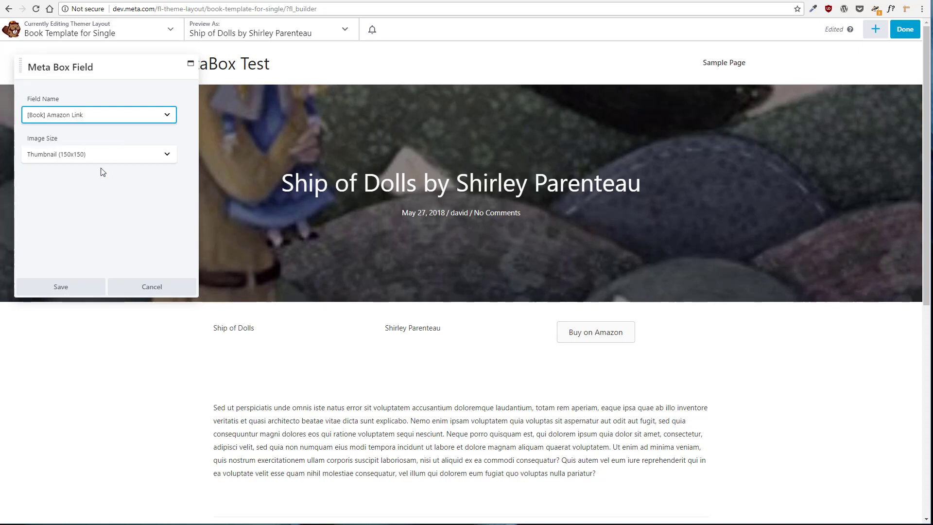
left_click(63, 288)
left_click(51, 289)
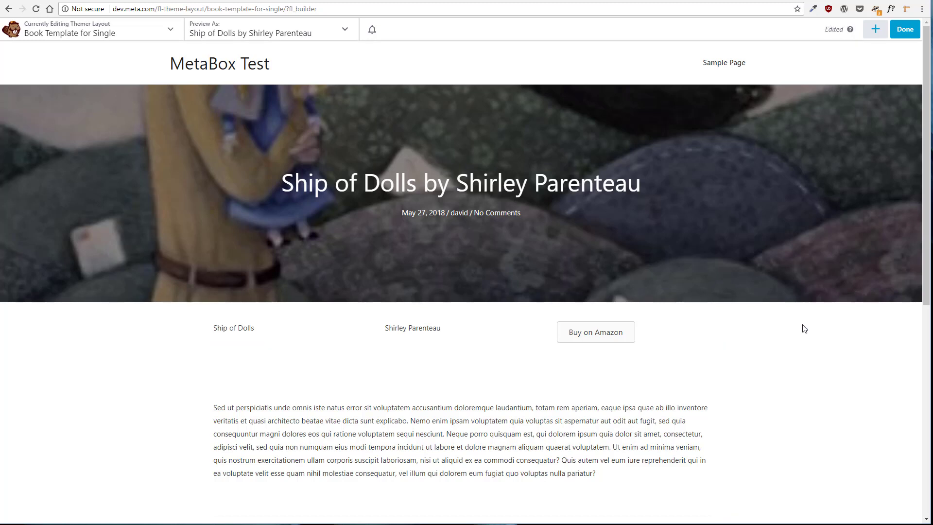
Publish the Book Template for Single layout
left_click(905, 29)
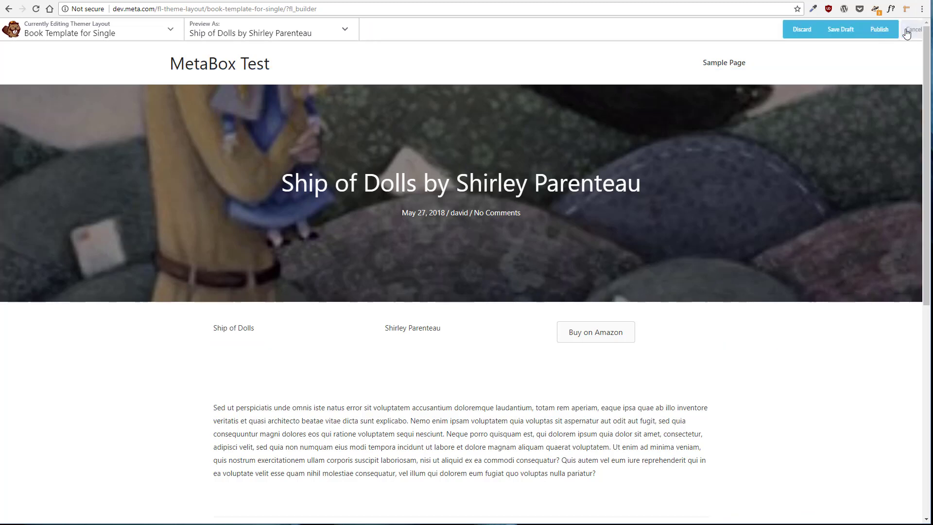
left_click(861, 30)
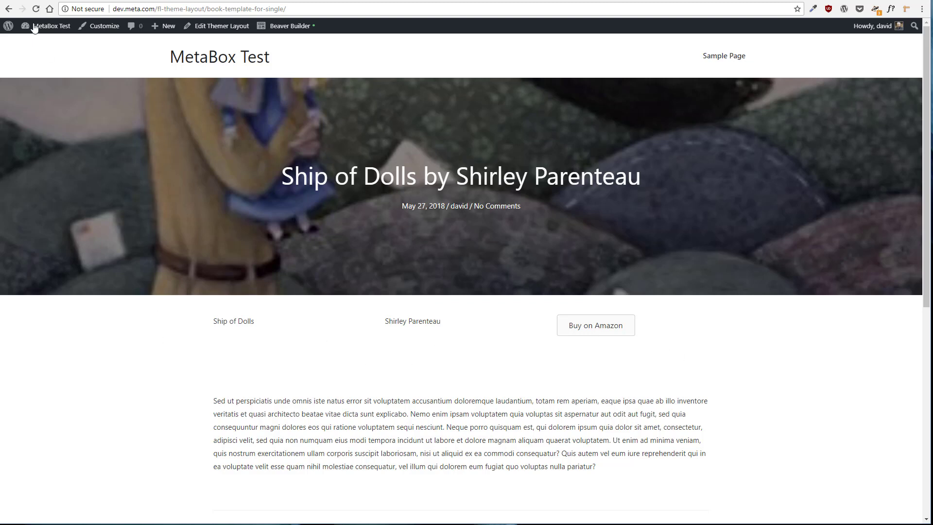
Open the Dash by Kirby Larson book page on the site and test its Buy on Amazon button
left_click(51, 26)
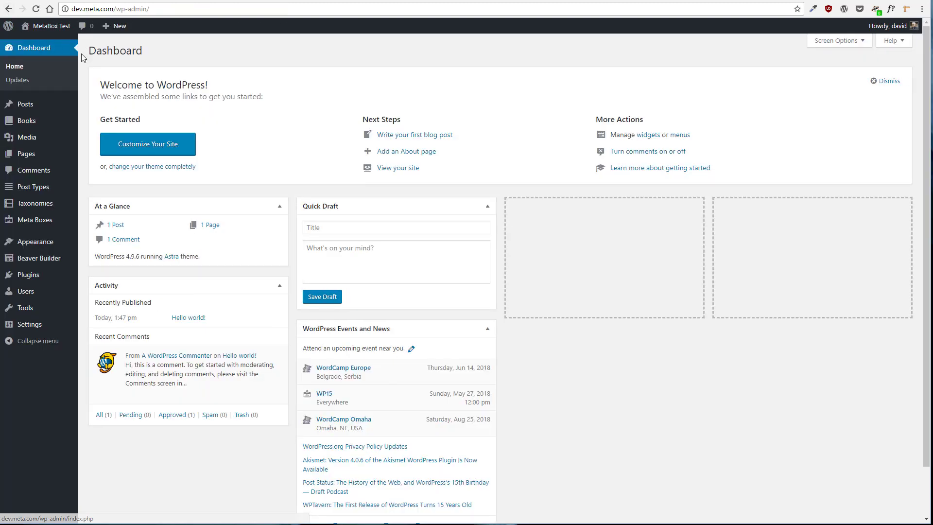
mouse_move(29, 121)
left_click(104, 124)
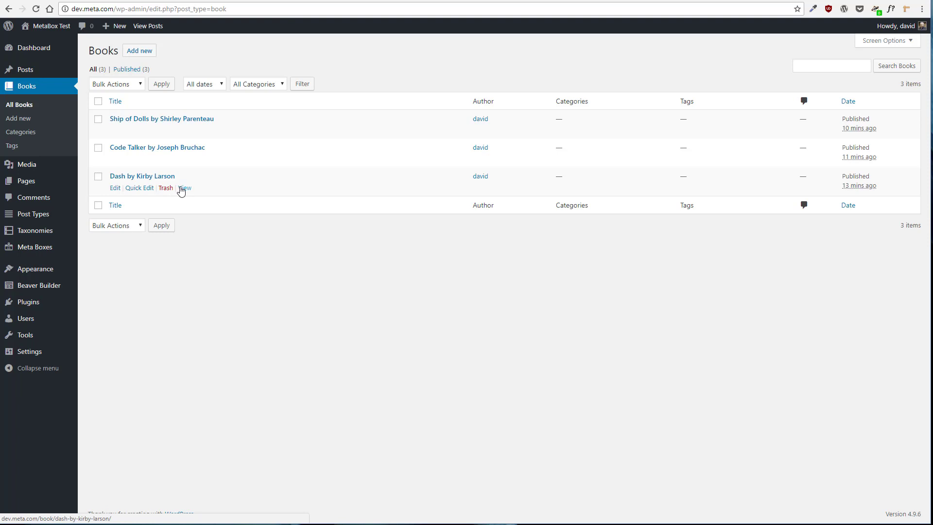
left_click(183, 189)
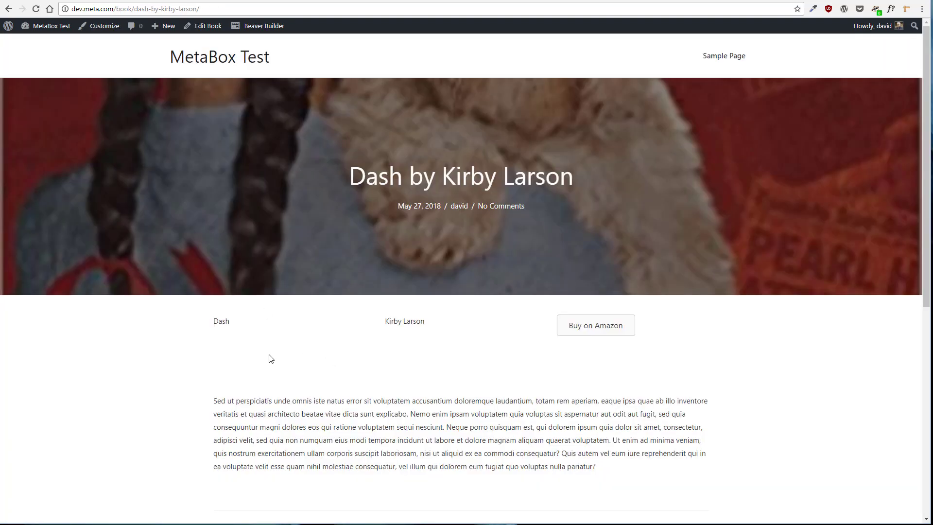
left_click(576, 329)
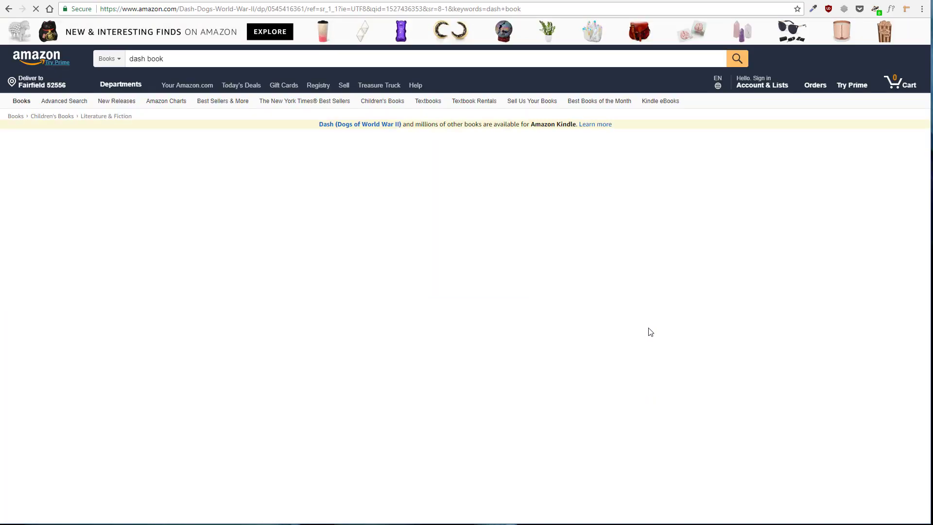
left_click(9, 10)
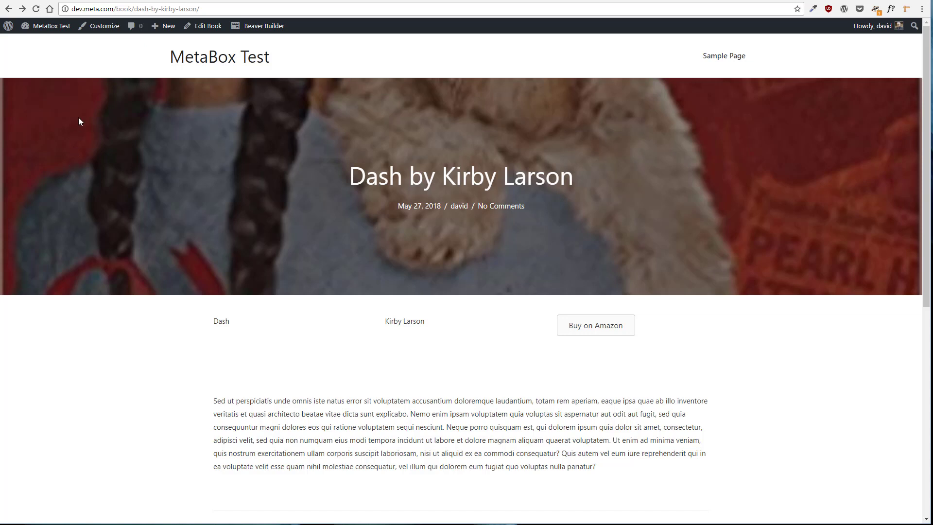
Create a new Themer Layout titled Book Template Archive using the Archive layout type
mouse_move(49, 34)
left_click(40, 43)
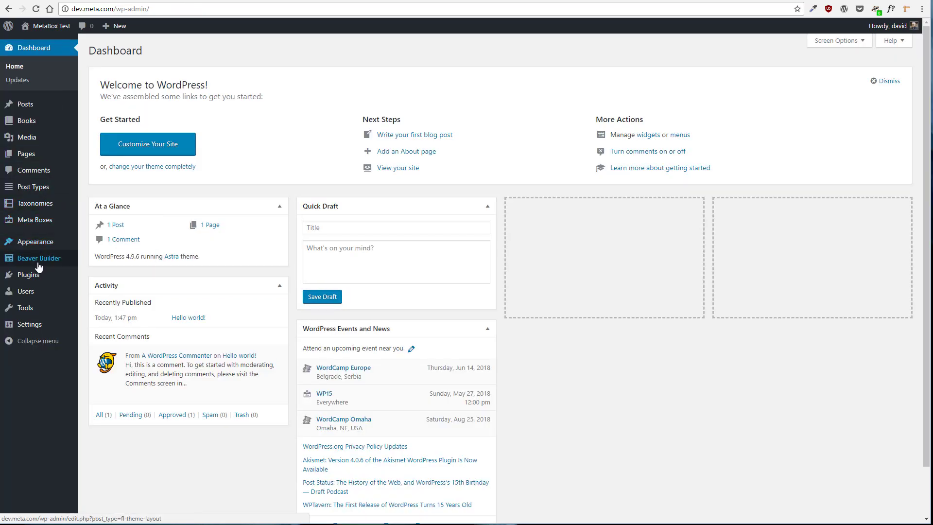
mouse_move(40, 263)
left_click(94, 262)
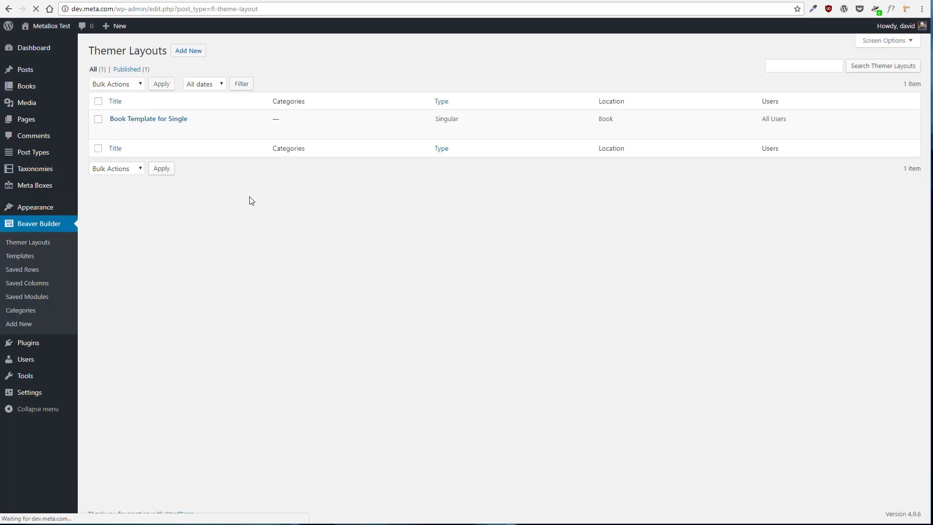
left_click(188, 50)
left_click(354, 94)
type("B")
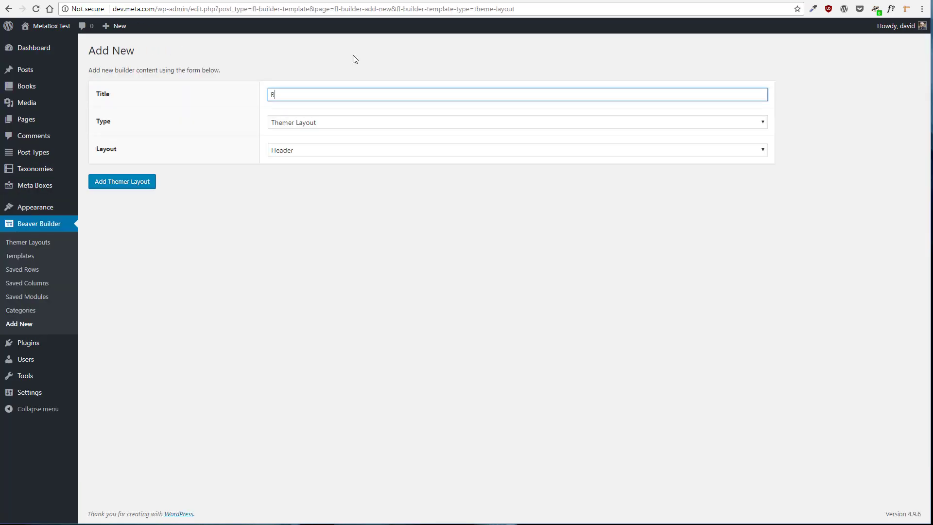
type("ook Template Archive")
left_click(334, 150)
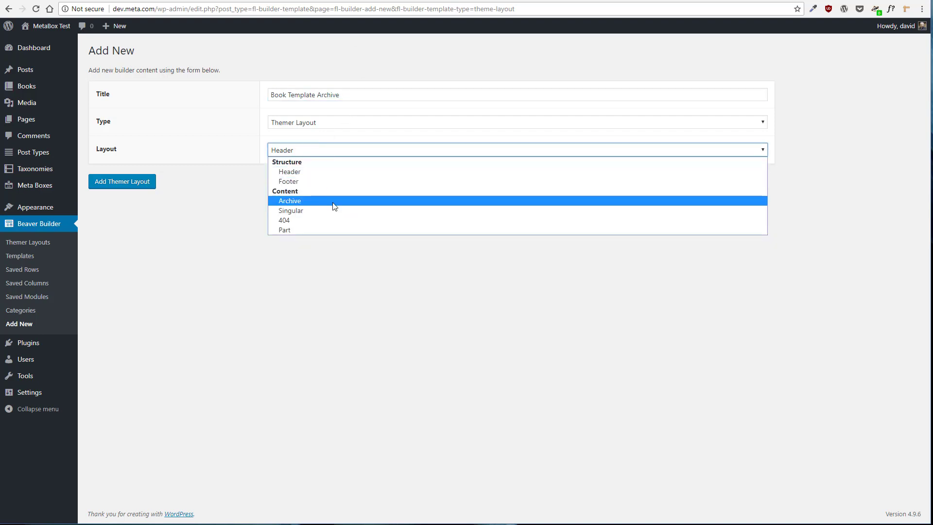
left_click(324, 201)
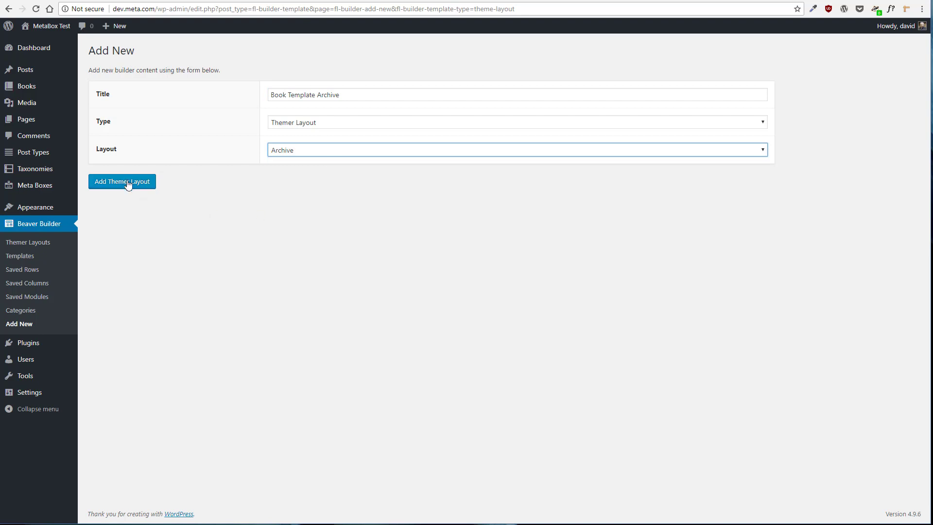
left_click(126, 183)
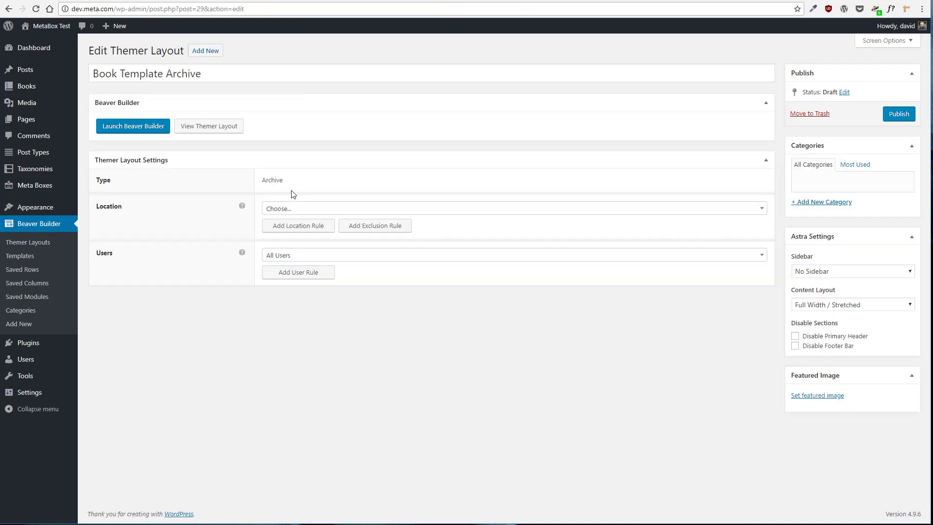
Set the layout's location to Book Archive and publish it
left_click(299, 208)
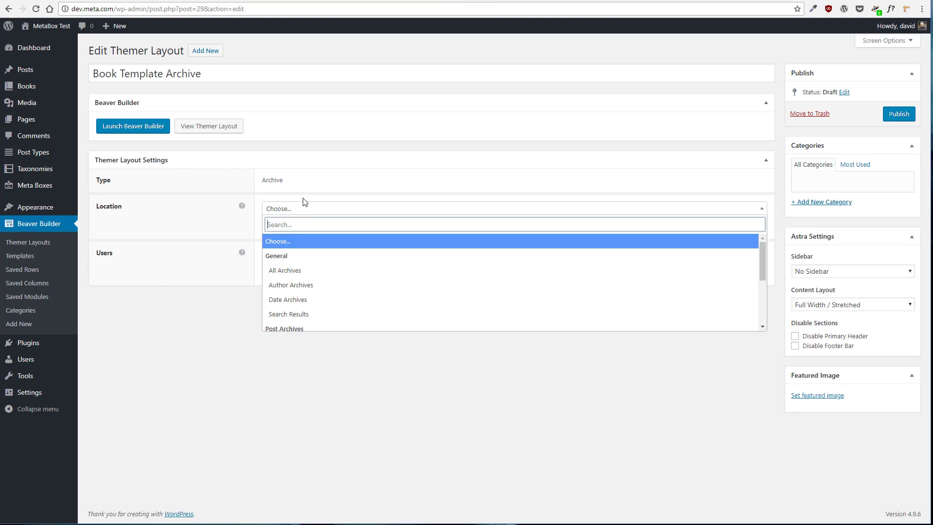
scroll(358, 272, "down", 2)
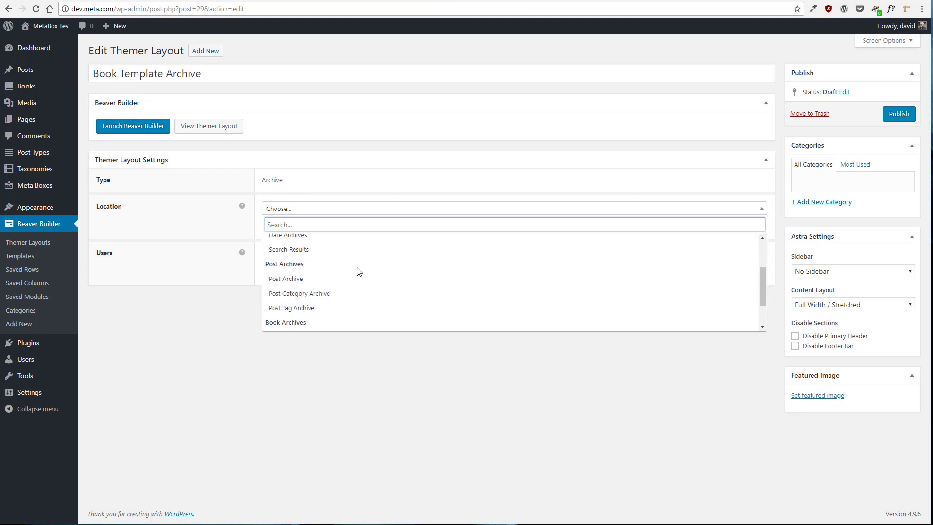
scroll(358, 271, "down", 2)
left_click(331, 294)
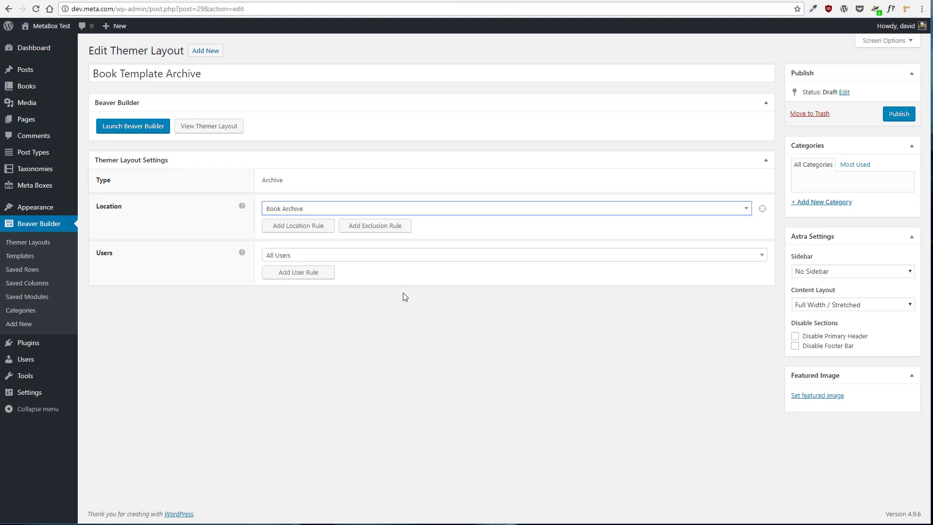
left_click(905, 115)
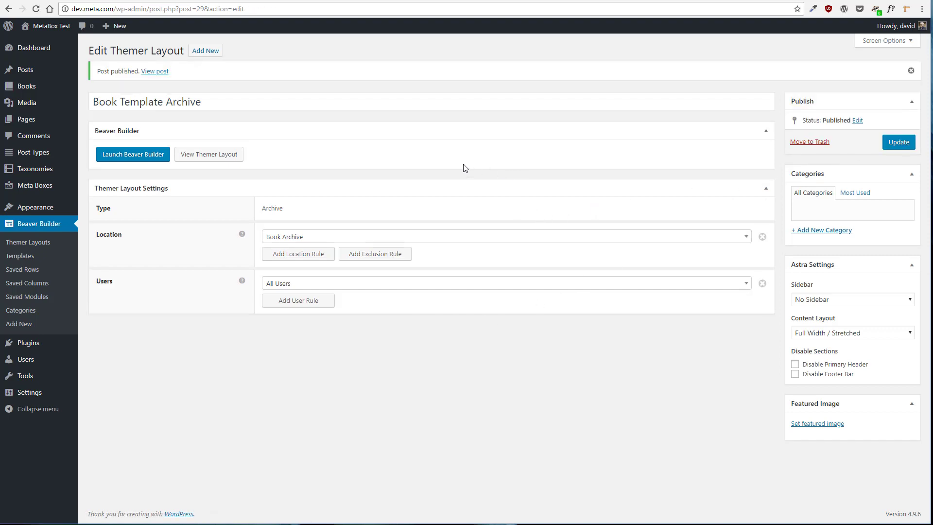
Launch Beaver Builder for the archive layout and scroll through the book listing
left_click(135, 154)
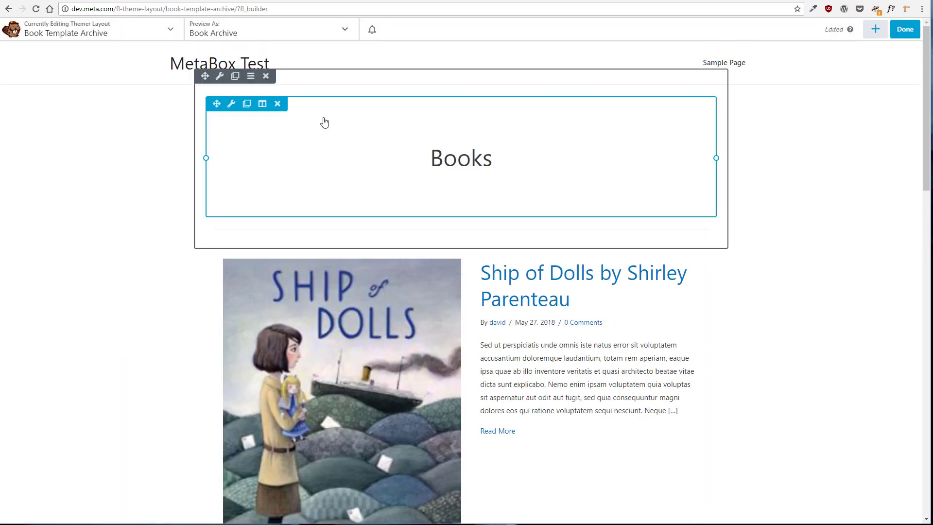
scroll(96, 192, "down", 15)
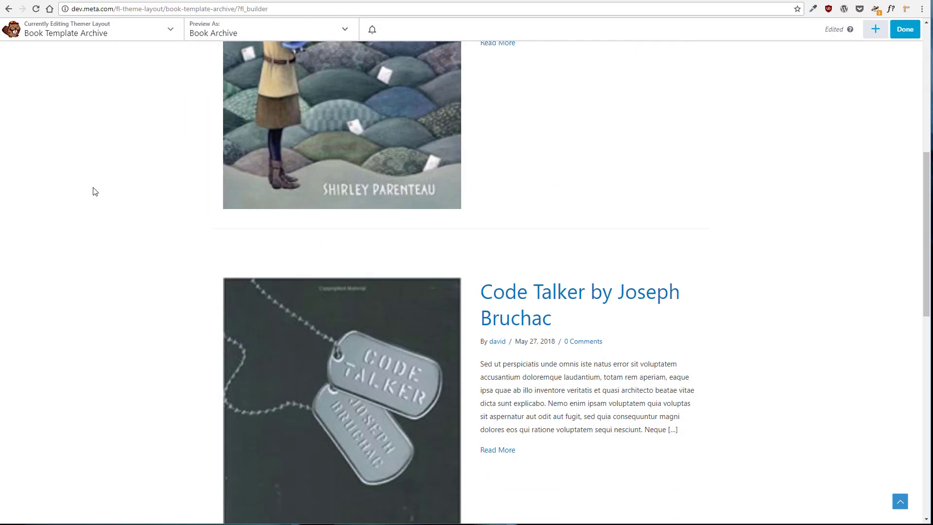
scroll(106, 193, "down", 5)
scroll(108, 191, "up", 10)
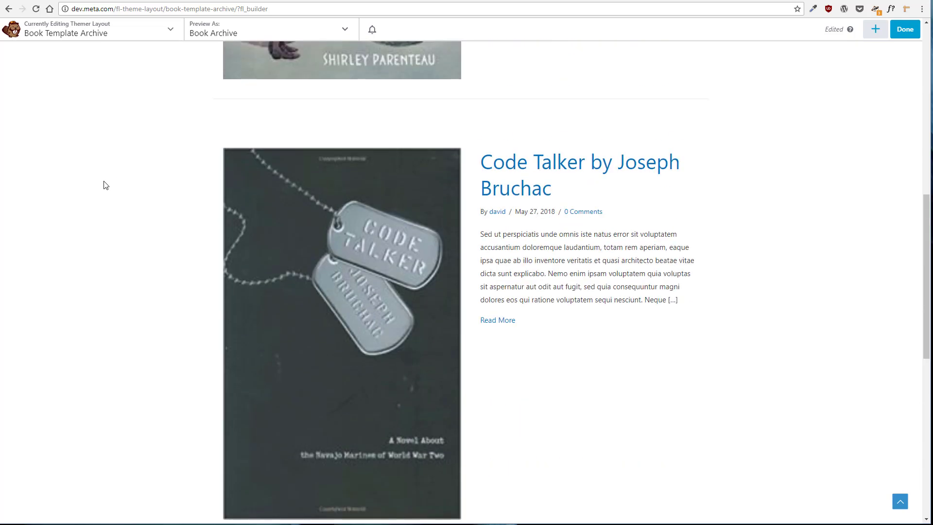
scroll(116, 173, "up", 4)
mouse_move(267, 183)
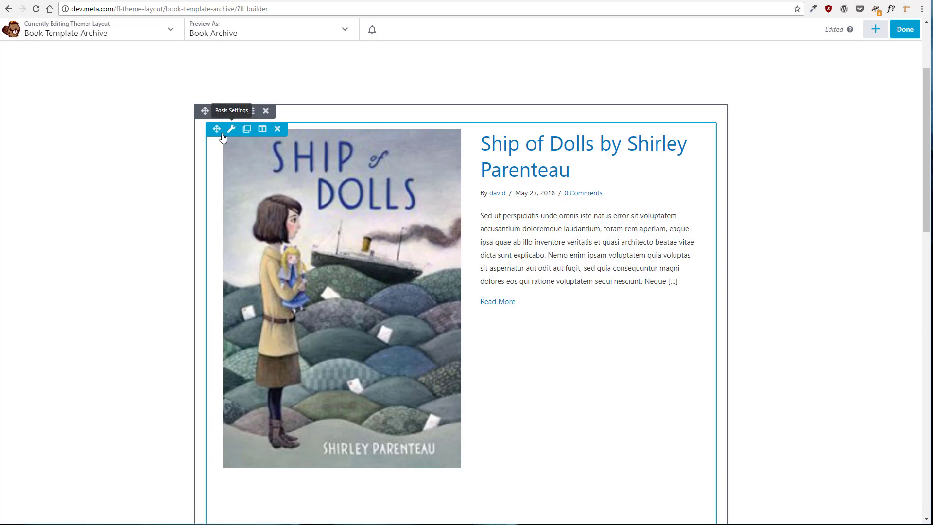
scroll(173, 146, "up", 3)
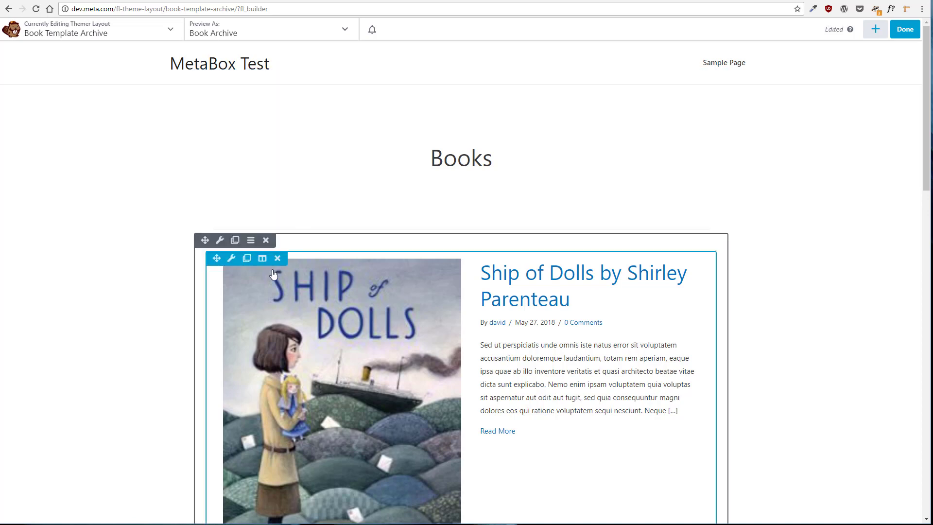
Set the Posts module's featured image size to Full Size
left_click(232, 260)
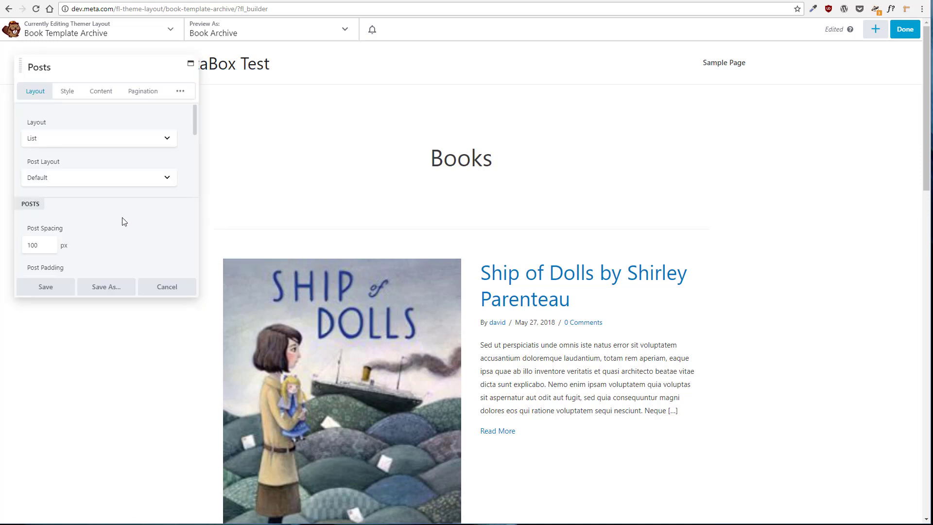
scroll(124, 222, "down", 1)
scroll(124, 222, "down", 1)
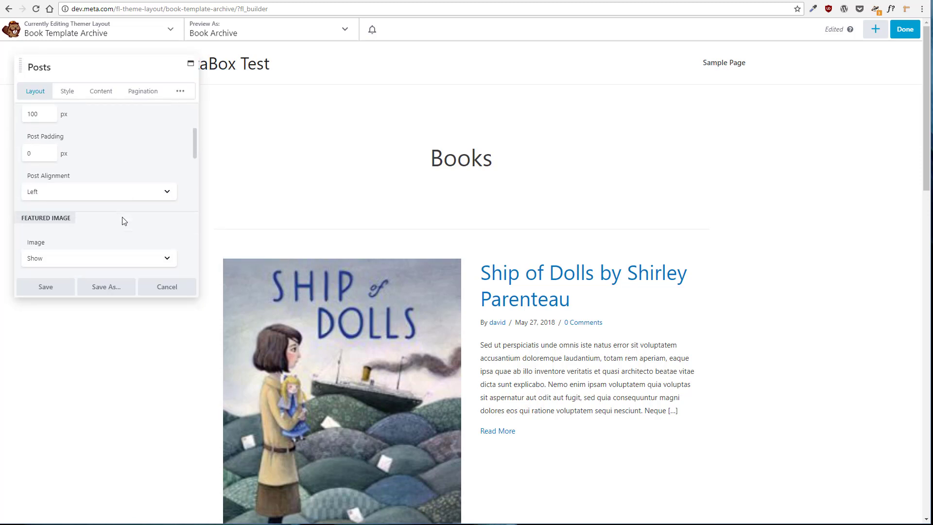
scroll(124, 221, "down", 1)
scroll(124, 221, "down", 1)
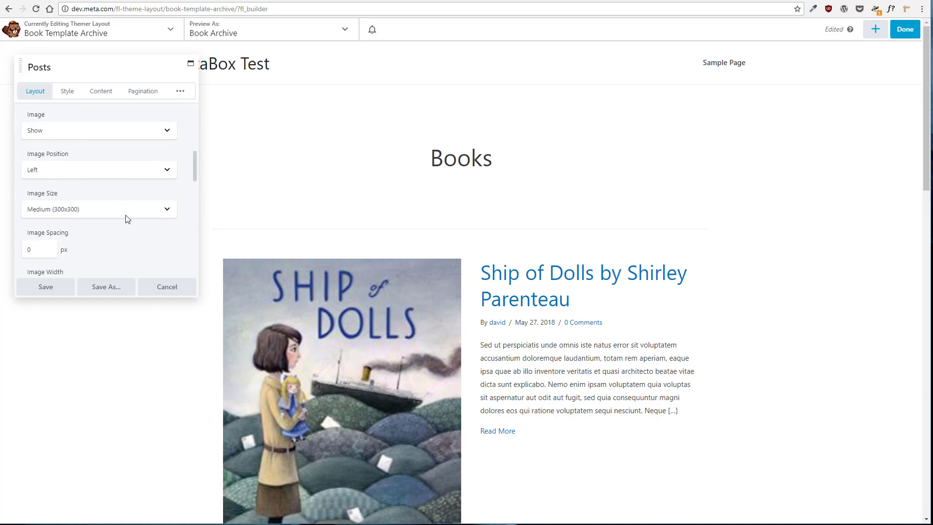
left_click(126, 214)
left_click(118, 220)
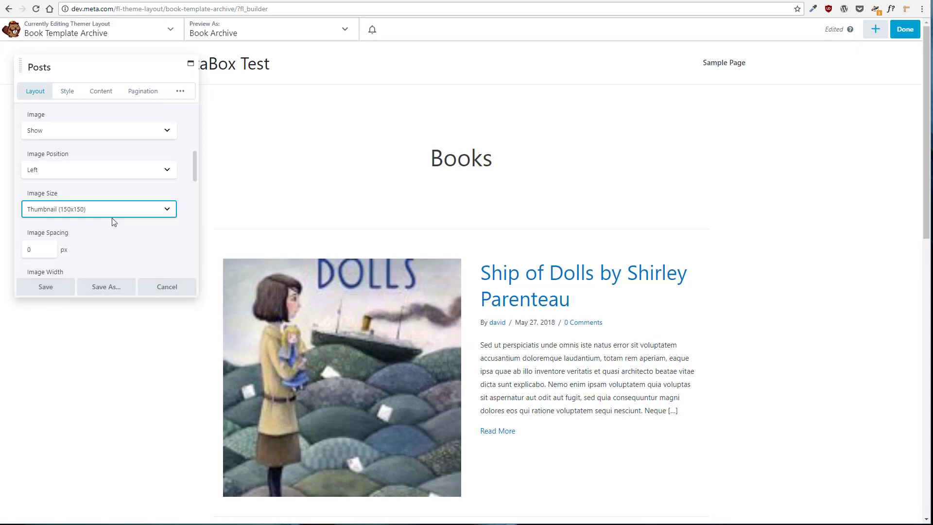
left_click(167, 210)
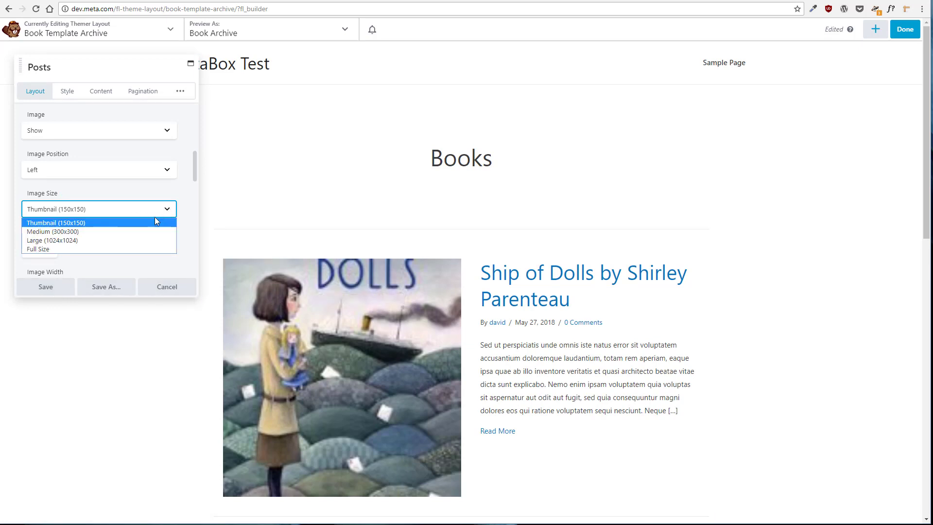
left_click(70, 249)
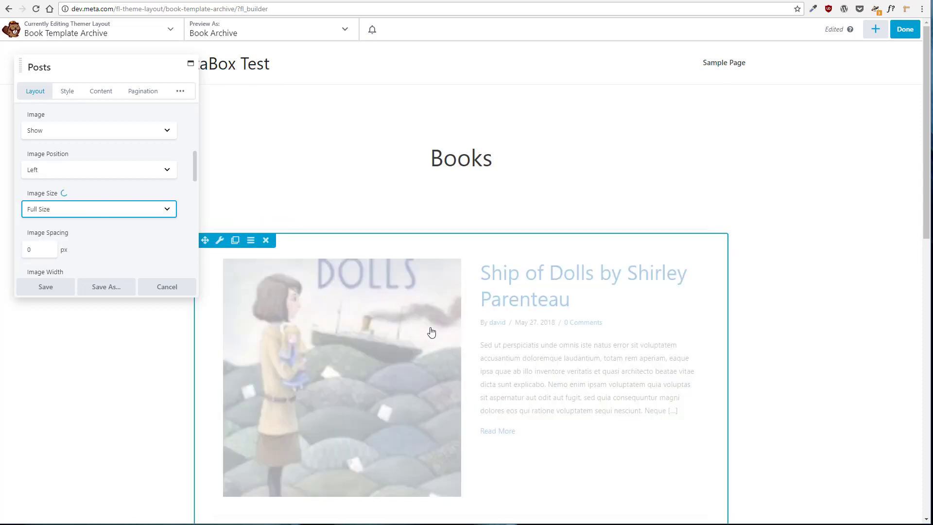
Set the Posts module's image width to 20% and save the module settings
scroll(452, 324, "down", 5)
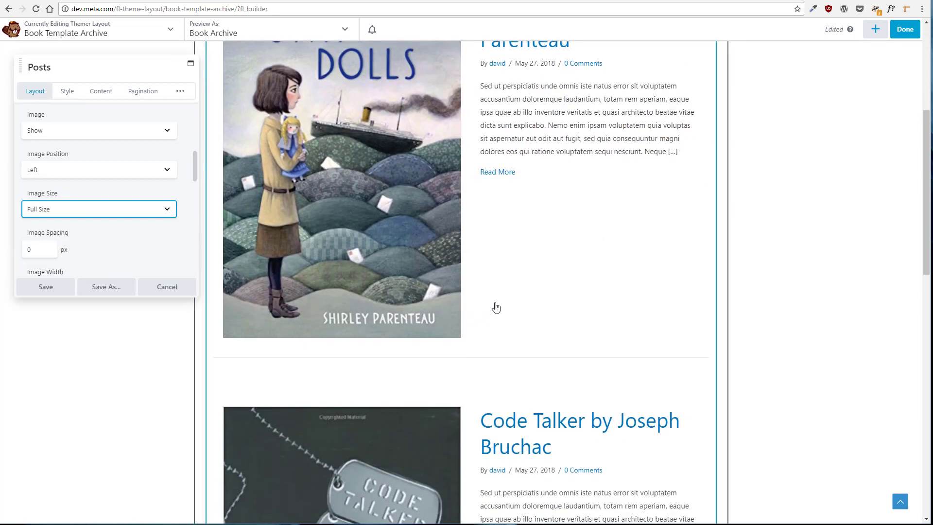
scroll(146, 250, "down", 1)
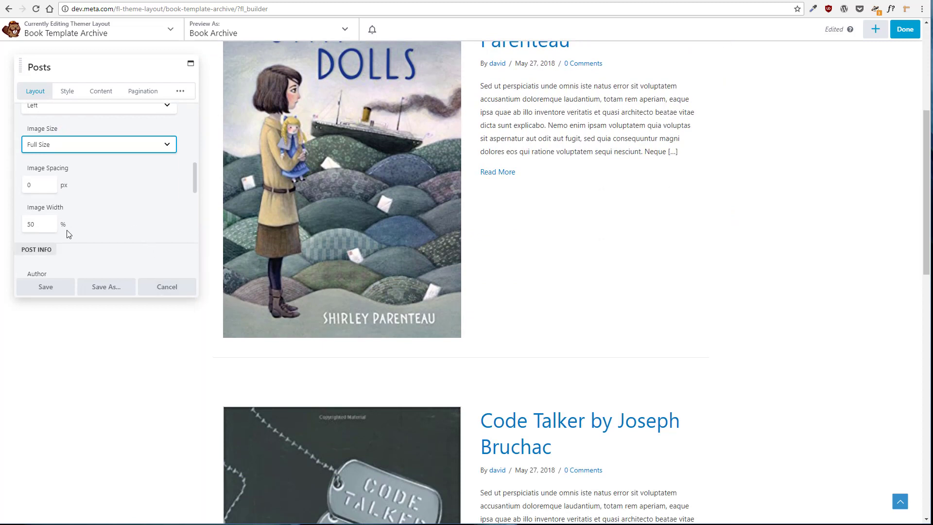
double_click(30, 224)
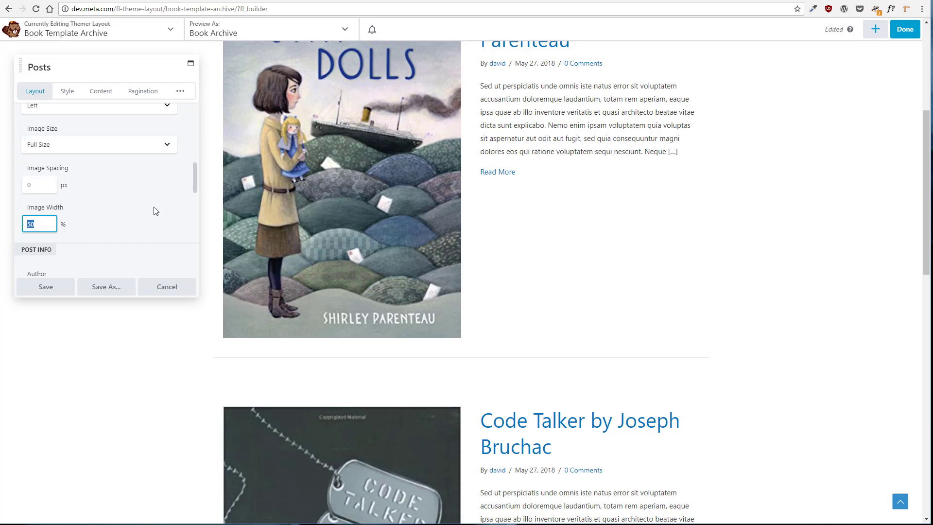
type("2")
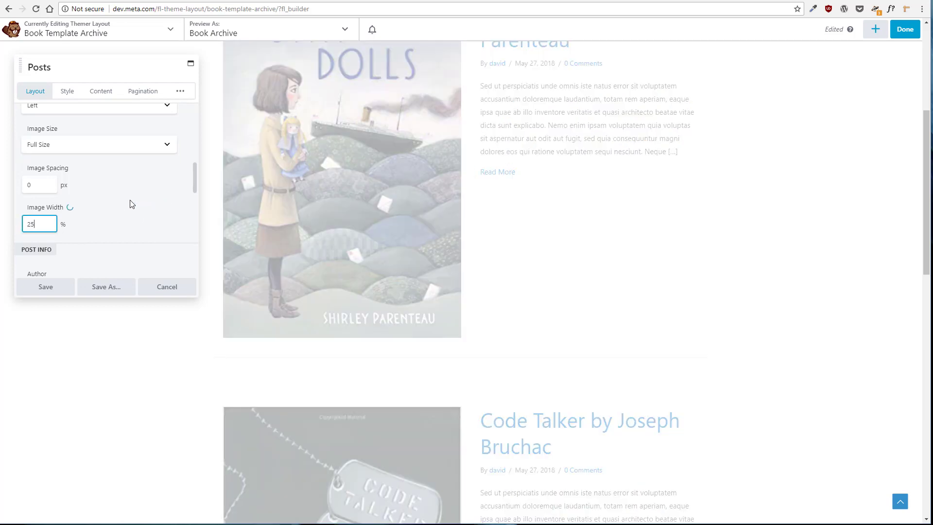
scroll(416, 214, "up", 1)
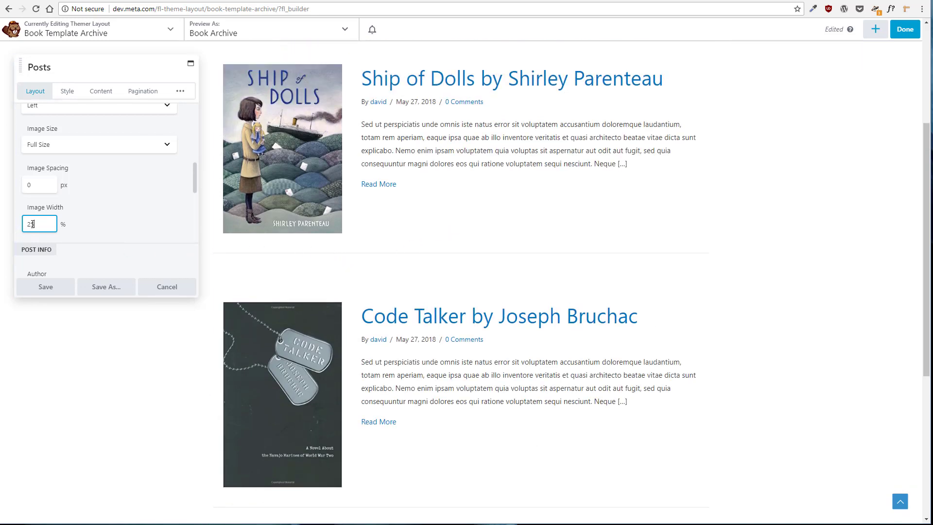
type("20")
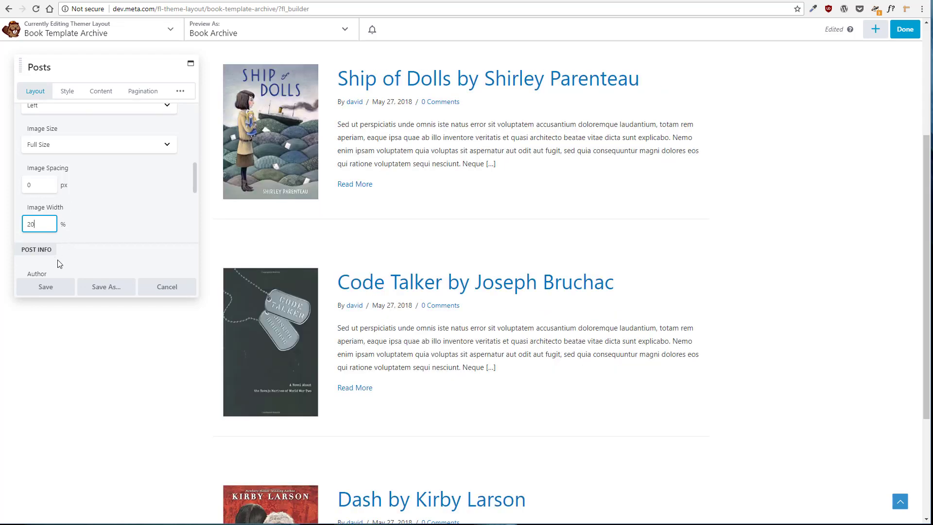
left_click(40, 290)
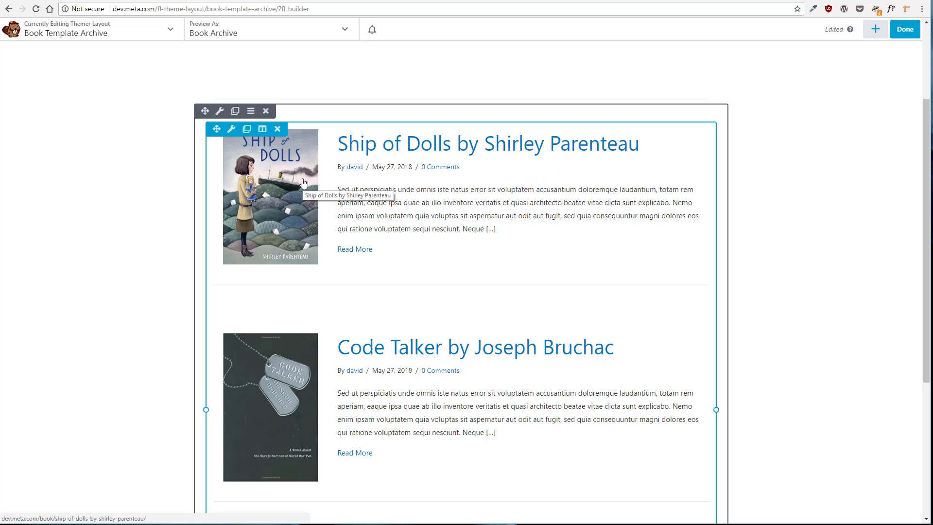
Finish editing and publish the Book Template Archive layout
scroll(129, 161, "up", 3)
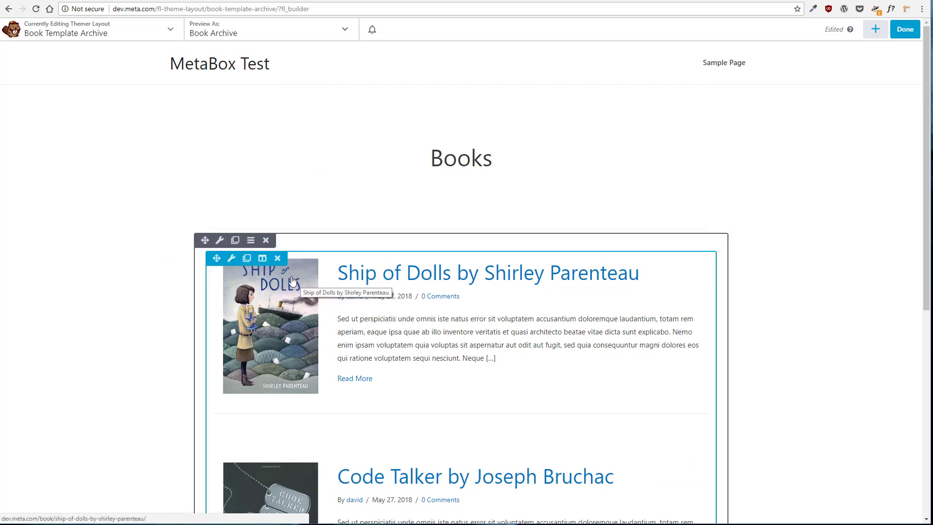
scroll(292, 281, "down", 5)
scroll(279, 266, "up", 4)
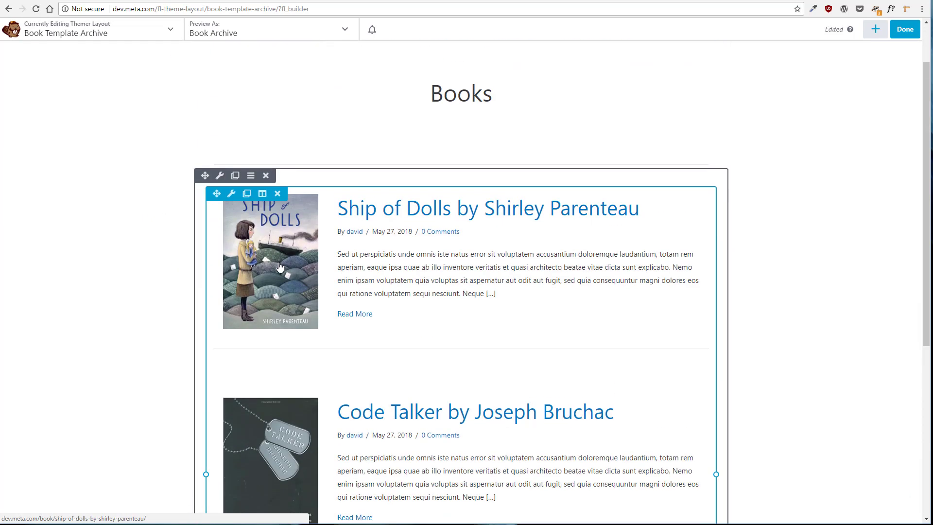
left_click(902, 34)
left_click(864, 33)
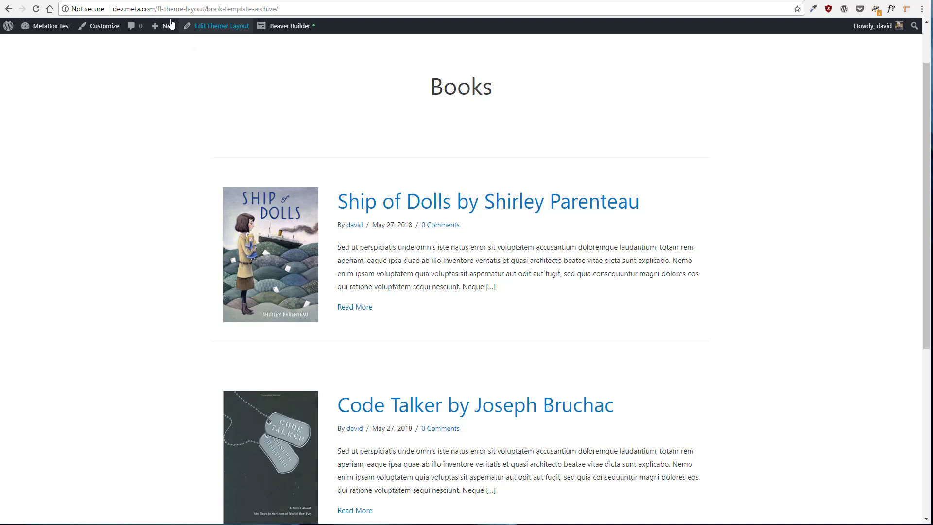
Open the site's /book/ archive page and scroll through the book listing
left_click_drag(157, 9, 329, 18)
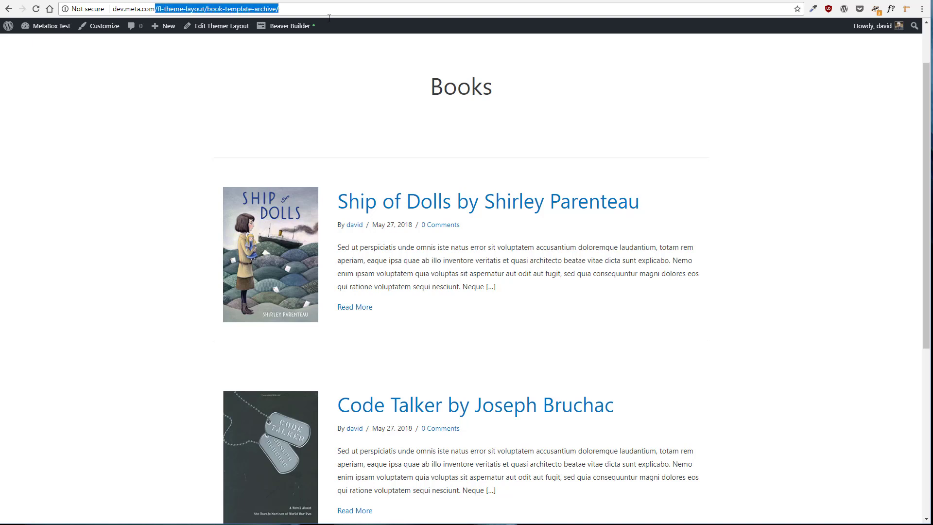
type("/book/")
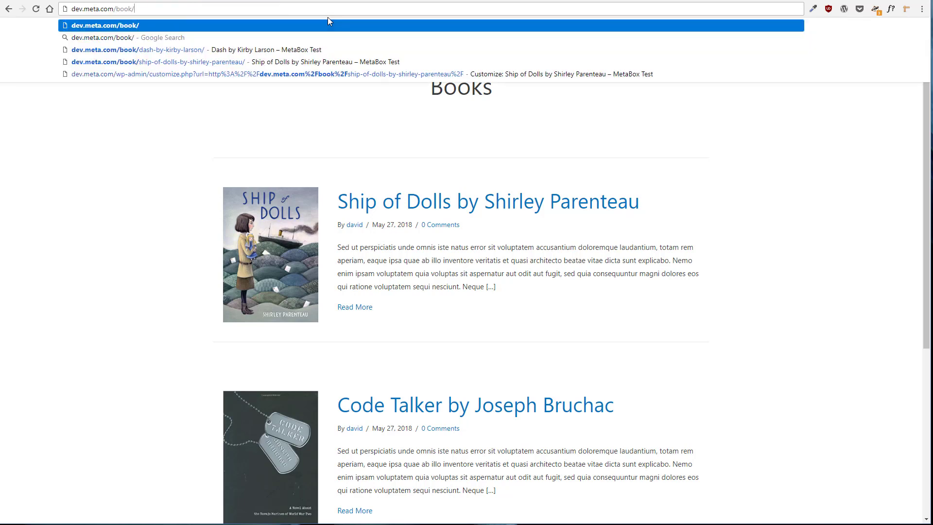
key("Return")
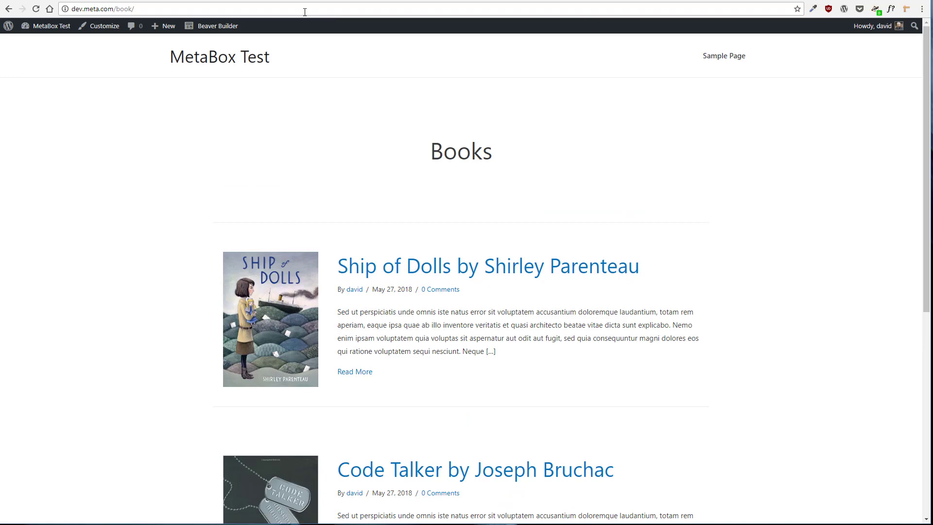
scroll(123, 173, "down", 5)
scroll(124, 173, "down", 2)
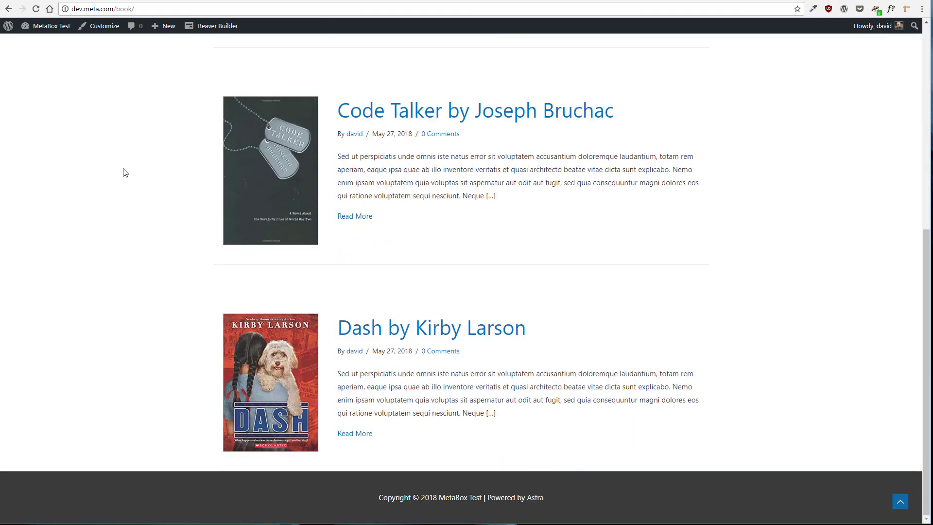
scroll(125, 173, "up", 7)
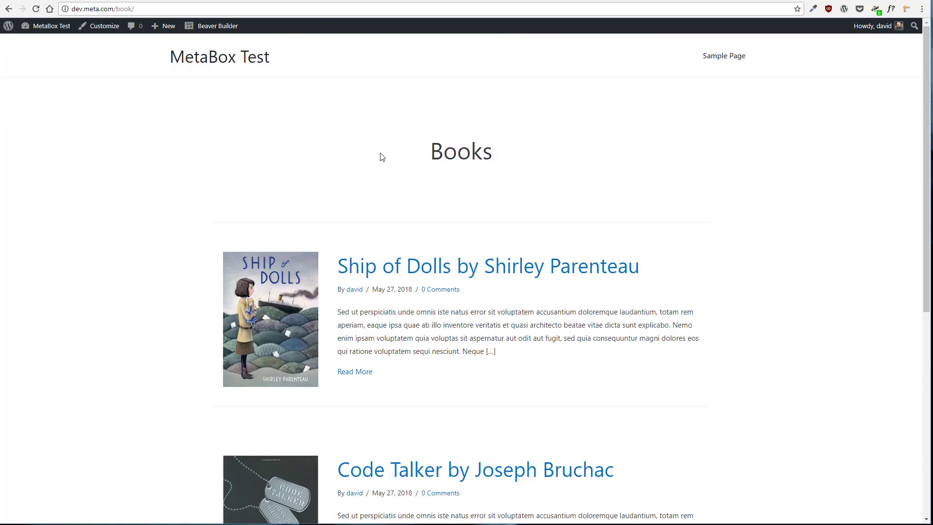